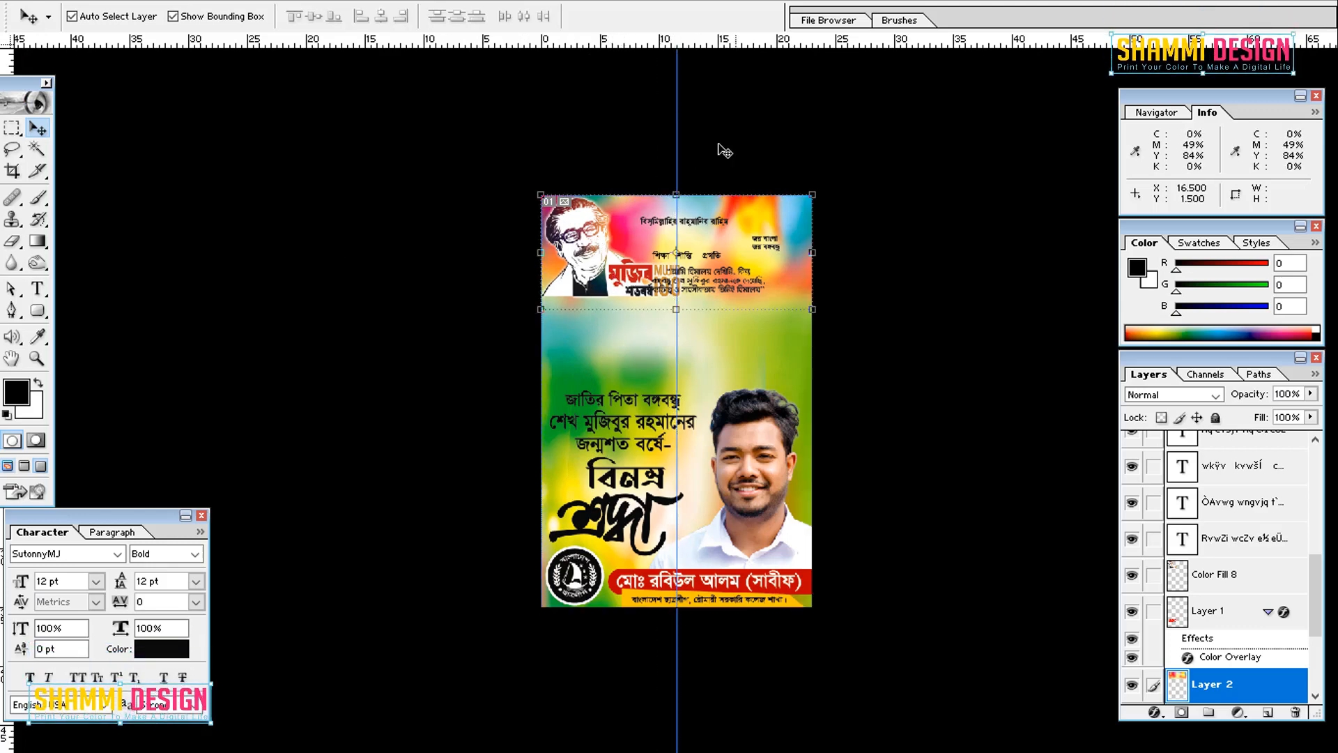
# Bring the three-leader portrait group and the two-man portrait from Untitled-1 into the Untitled-2 poster, stacking both along its upper right edge
pyautogui.hotkey('ctrl', '+')
pyautogui.press('f')
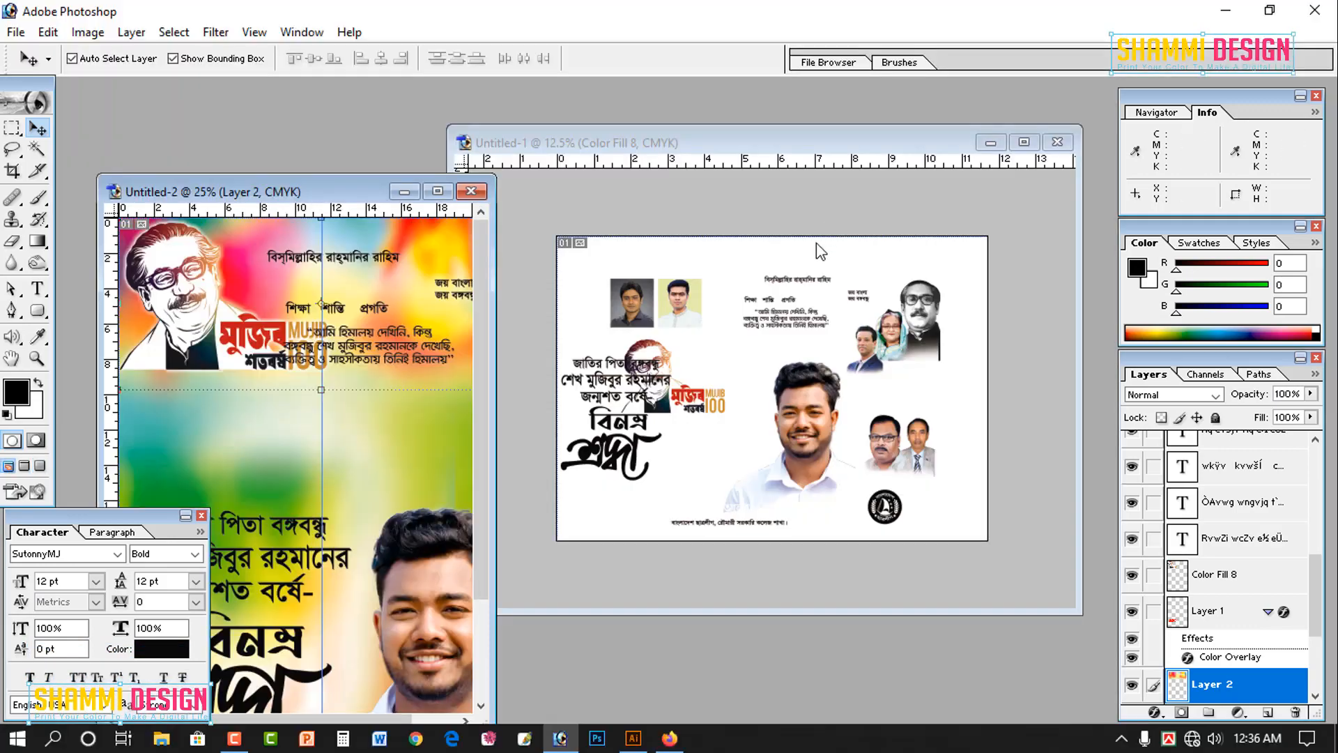
pyautogui.press('f')
pyautogui.press('f')
pyautogui.press('f')
pyautogui.click(921, 315)
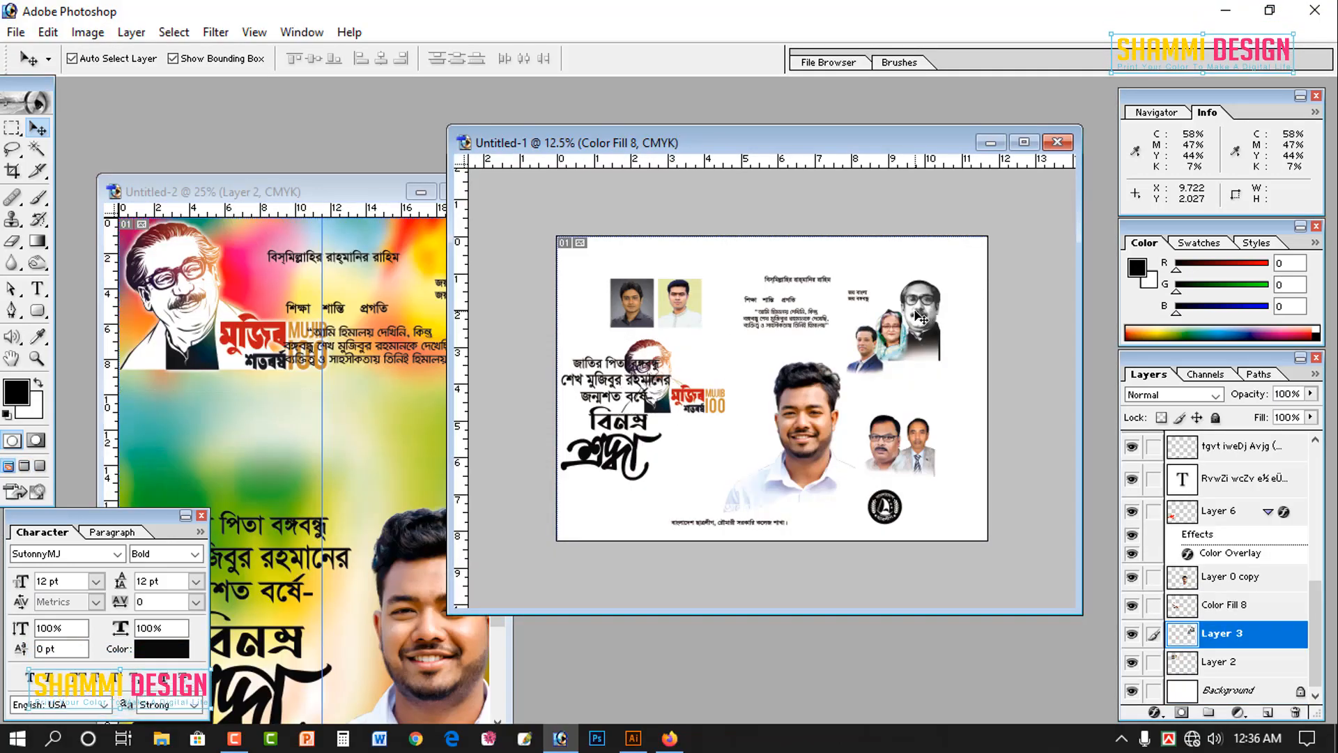
pyautogui.moveTo(433, 335); pyautogui.dragTo(433, 336)
pyautogui.press('f')
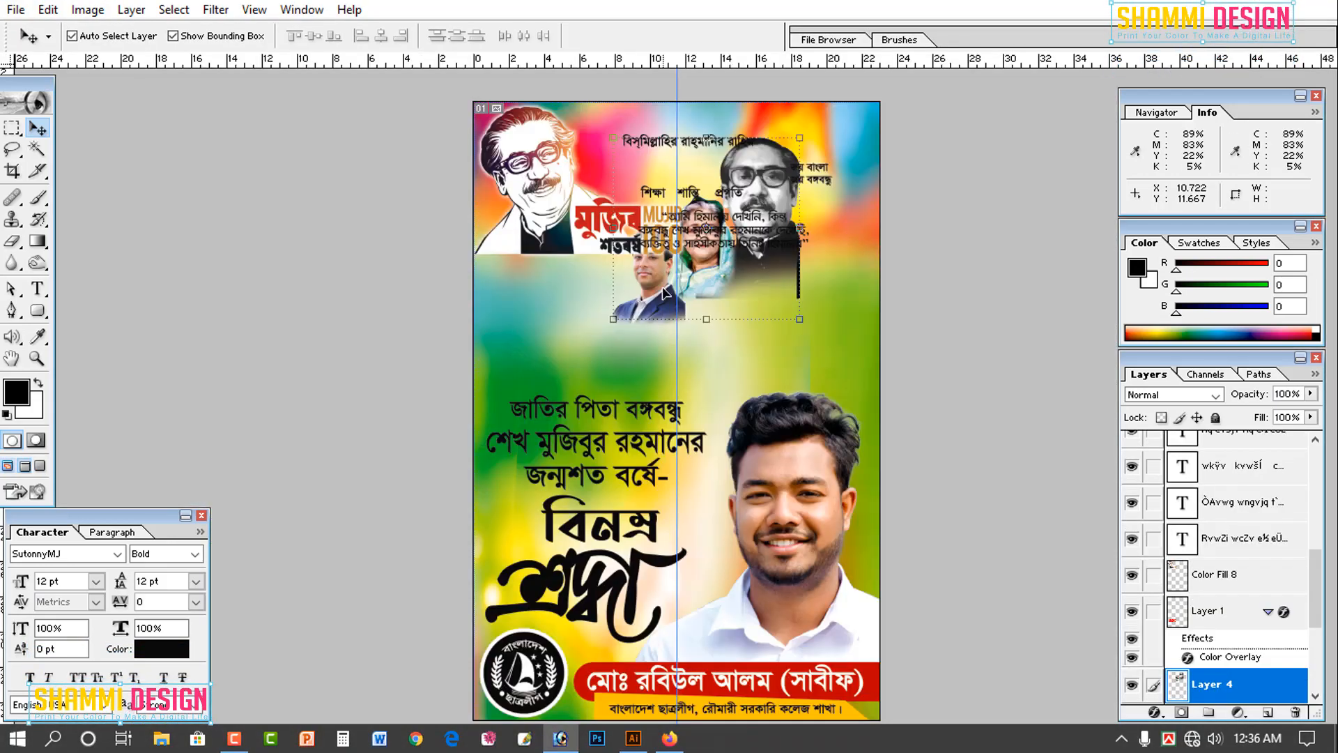
pyautogui.moveTo(653, 300); pyautogui.dragTo(731, 304)
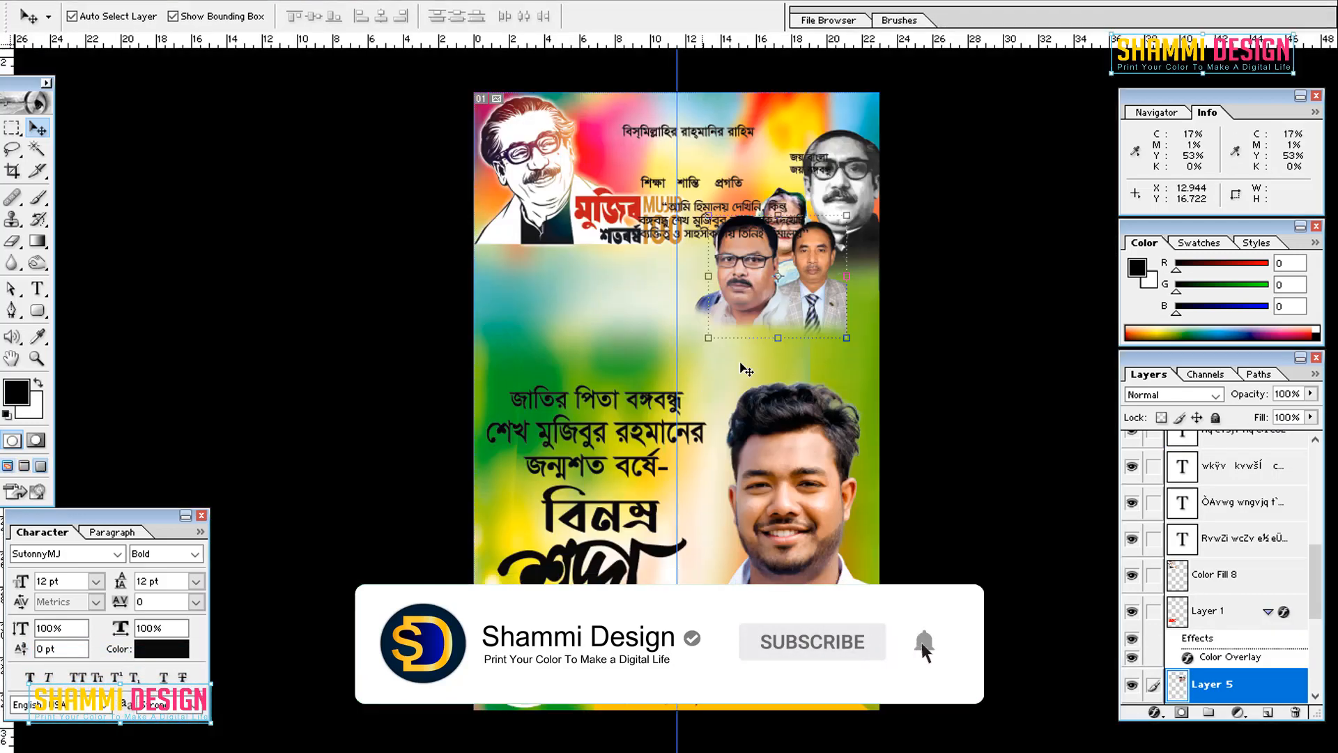
pyautogui.moveTo(795, 296); pyautogui.dragTo(819, 326)
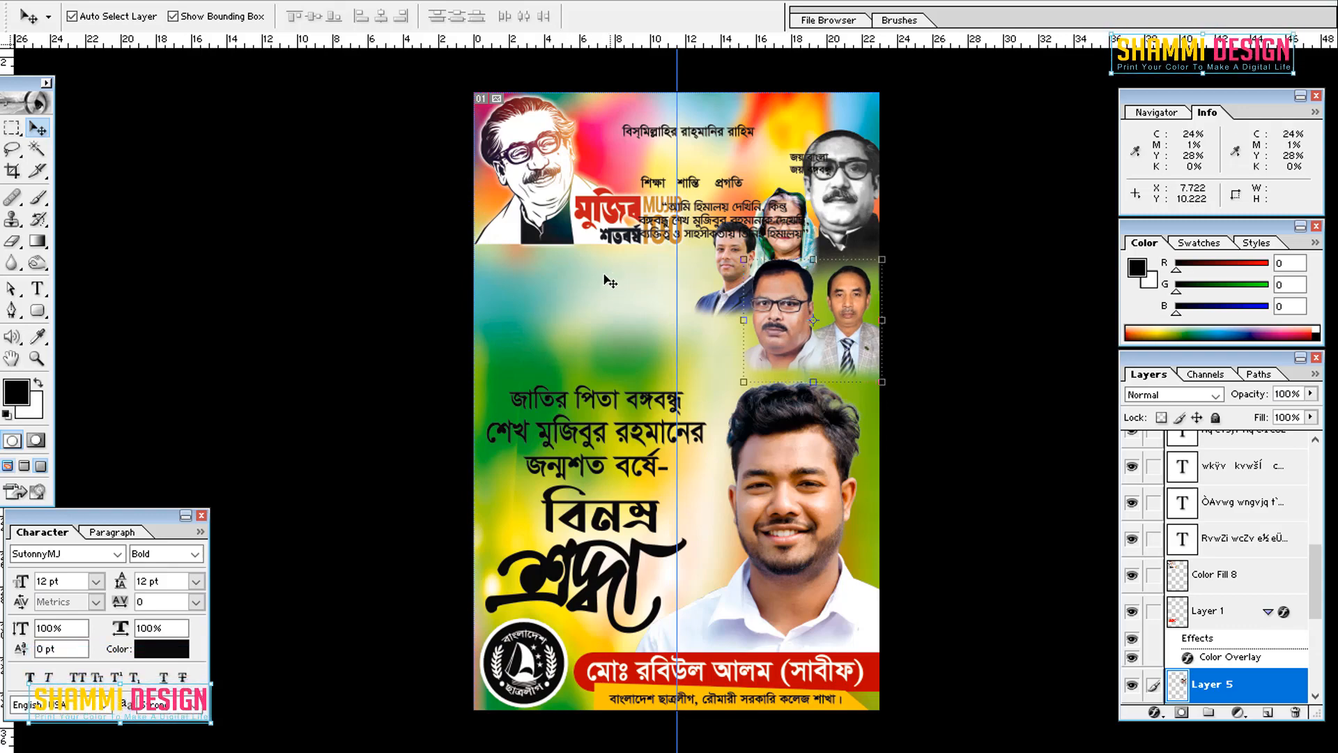
# Copy the side-by-side photos of the two young men from Untitled-1 into the poster, placing them below the Mujib artwork
pyautogui.press('f')
pyautogui.click(667, 346)
pyautogui.moveTo(679, 307); pyautogui.dragTo(298, 389)
pyautogui.press('f')
pyautogui.press('f')
pyautogui.moveTo(631, 282); pyautogui.dragTo(607, 316)
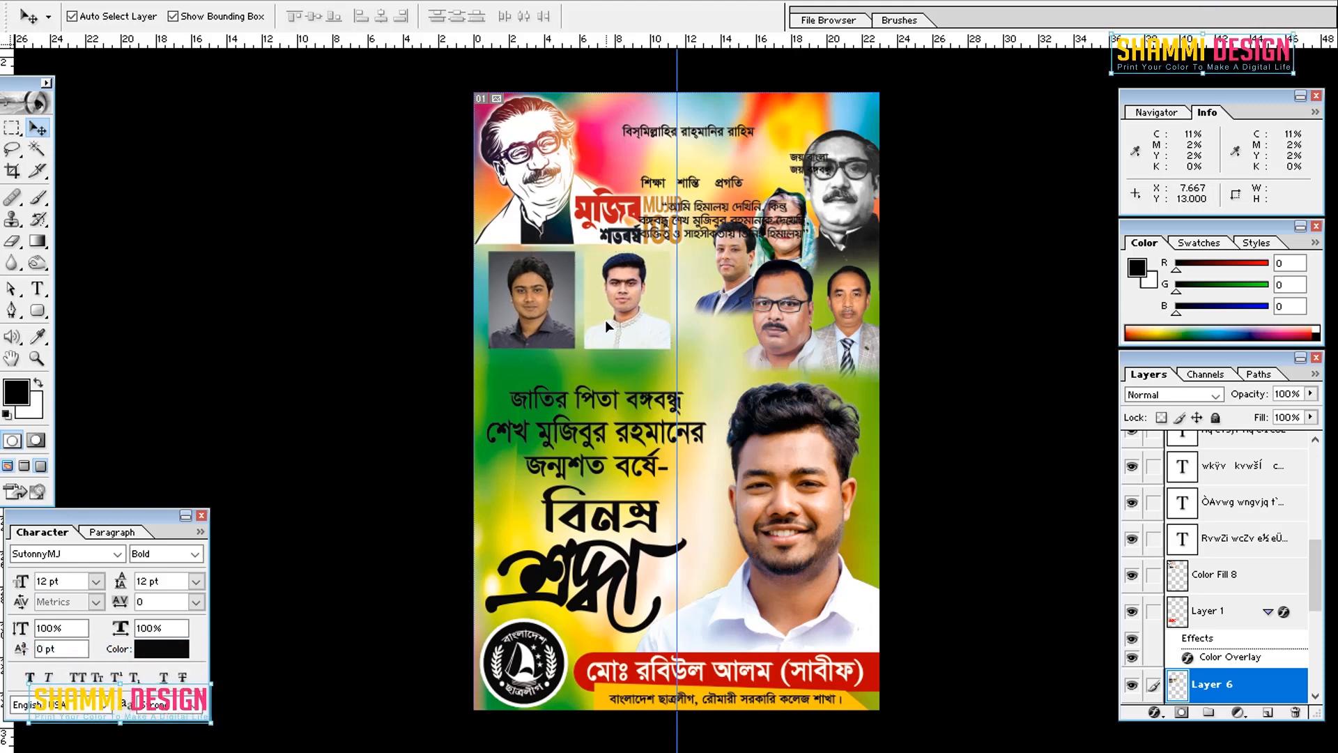
# Nudge the two young men's photos slightly left and up to sit just beneath the Mujib artwork
pyautogui.press('Left')
pyautogui.press('Left')
pyautogui.press('Left')
pyautogui.press('Left')
pyautogui.press('Left')
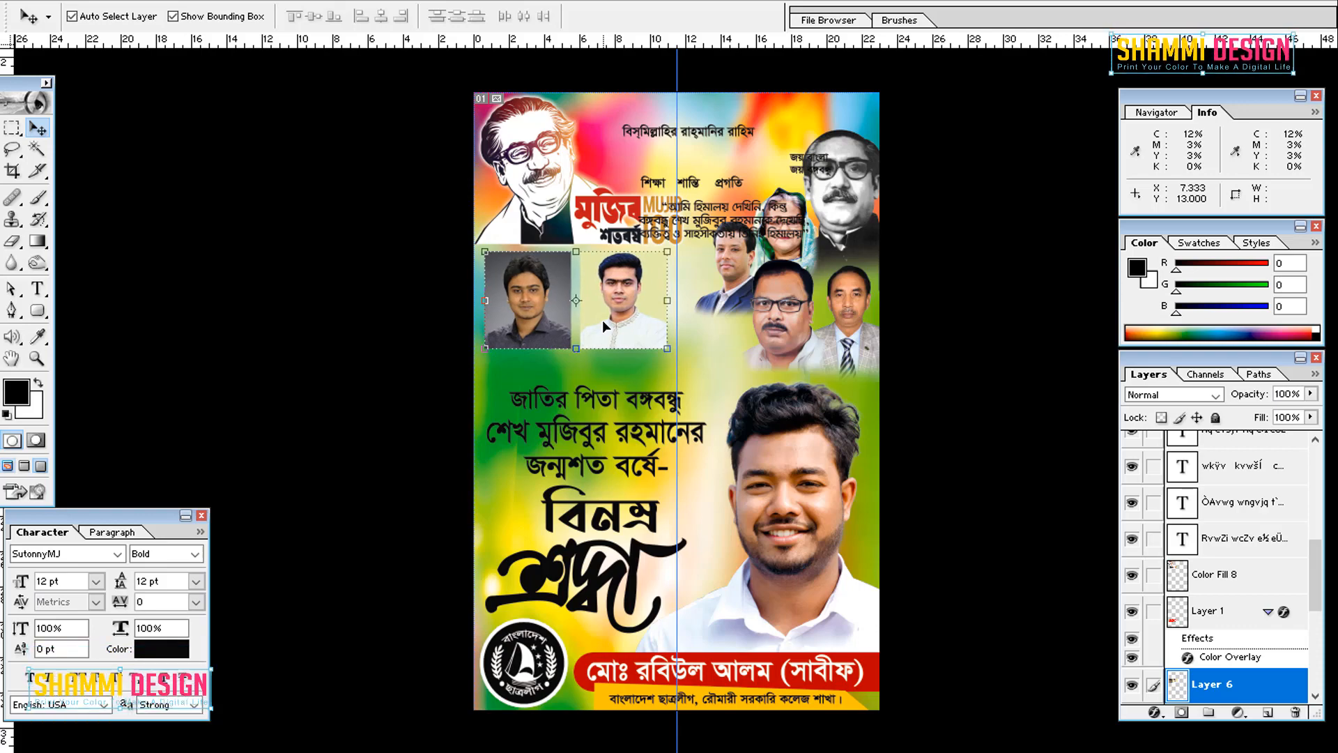
pyautogui.press('Up')
pyautogui.press('Up')
pyautogui.press('Up')
# Replace the Bismillah line near the top of the poster with the text "আল্লাহ সর্বশক্তিমান"
pyautogui.click(626, 214)
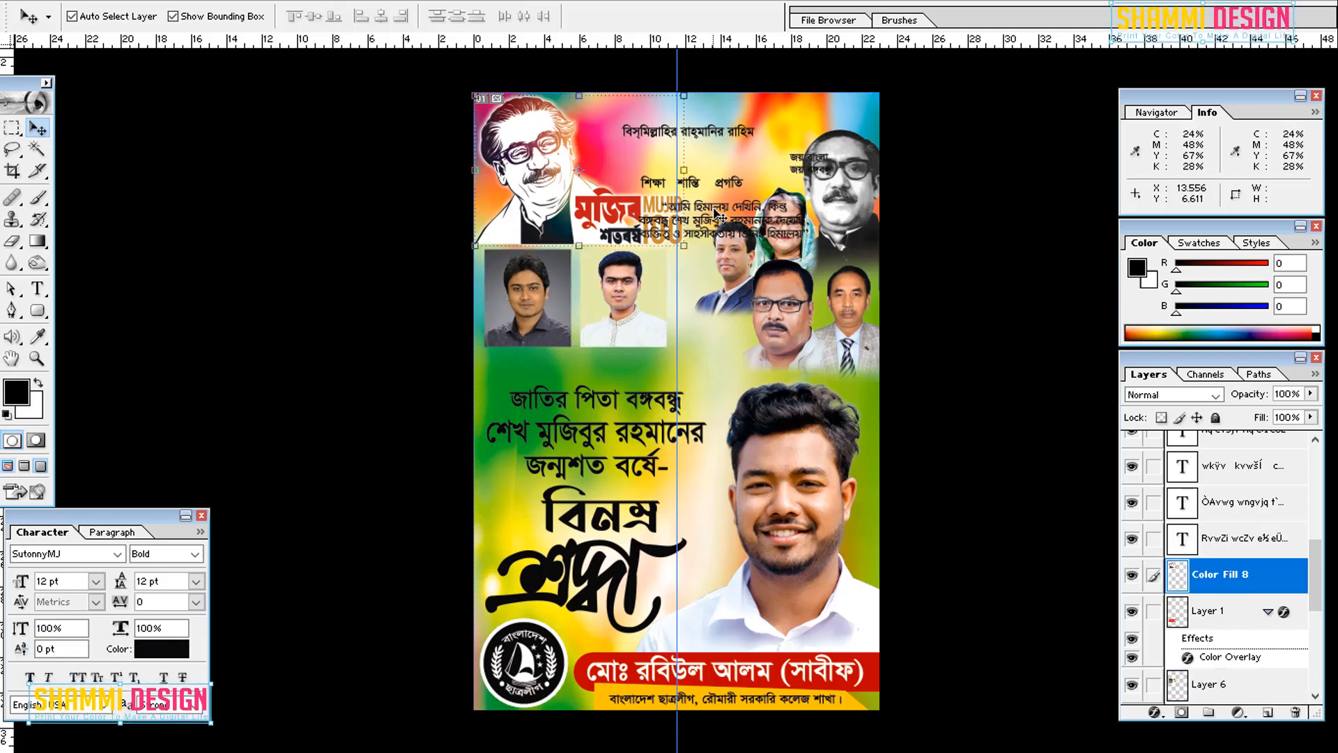
pyautogui.click(718, 205)
pyautogui.click(719, 204)
pyautogui.click(676, 165)
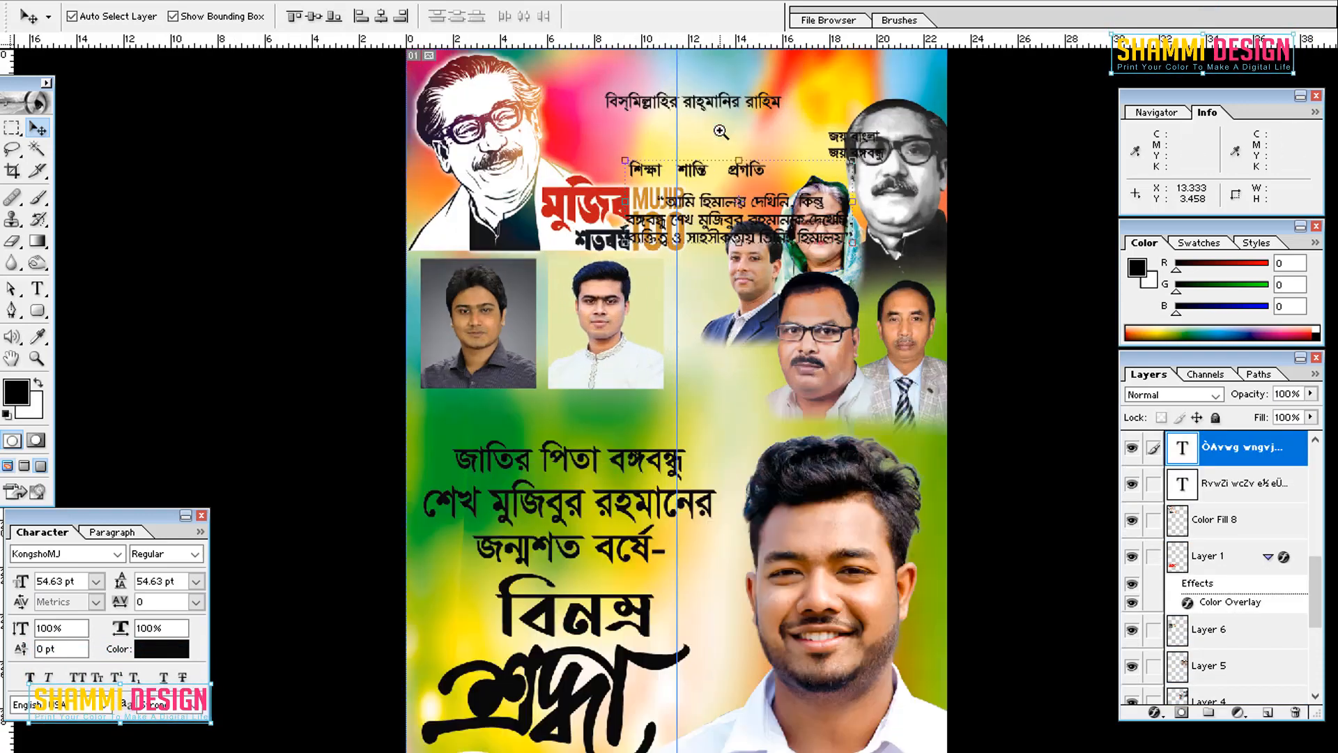
pyautogui.click(676, 165)
pyautogui.press('t')
pyautogui.click(687, 131)
pyautogui.hotkey('ctrl', 'a')
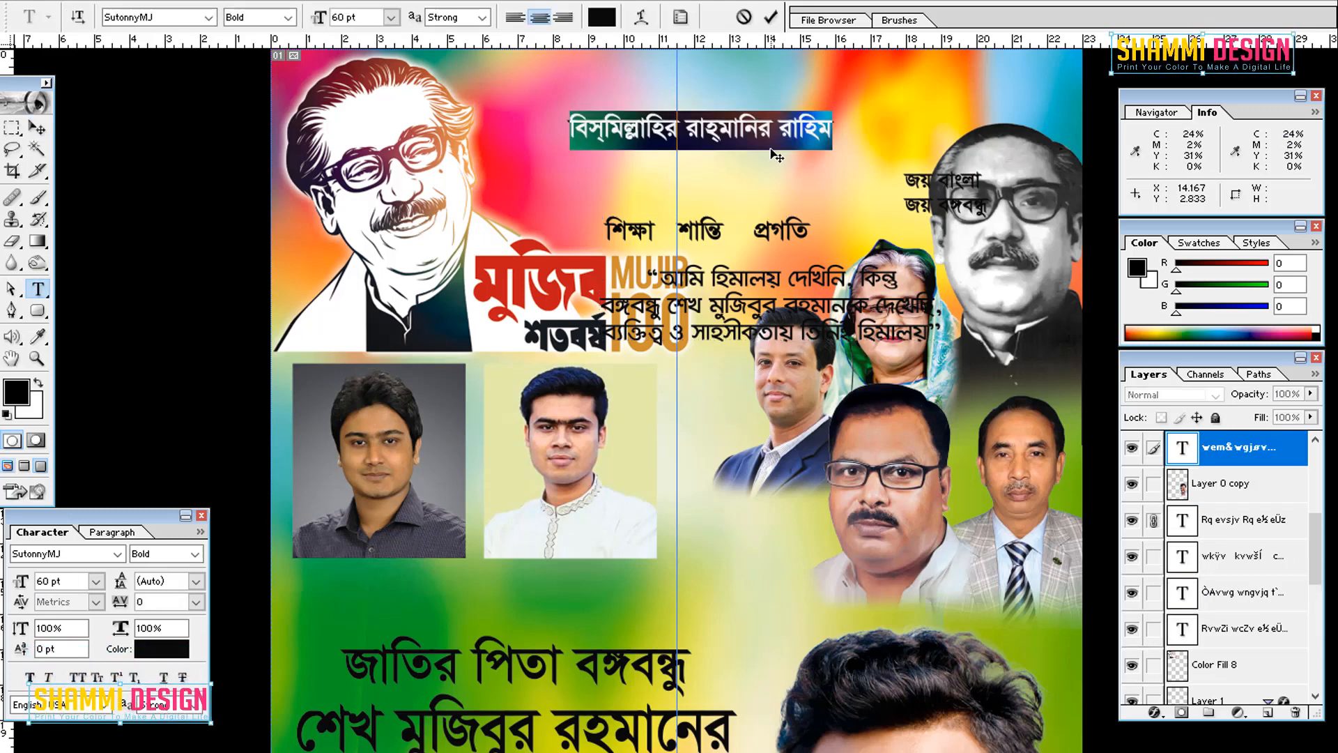
pyautogui.write('আল্লাহ ')
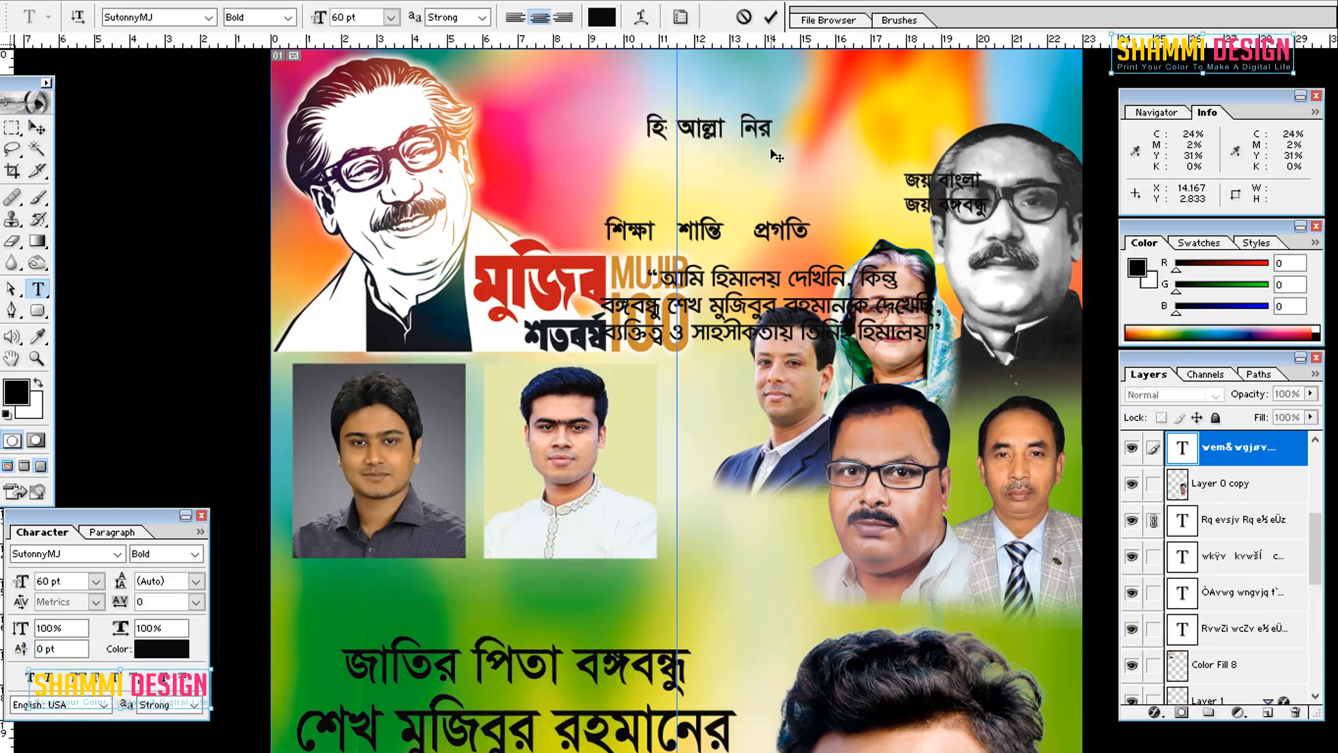
pyautogui.write('সর্বশক্তিমান')
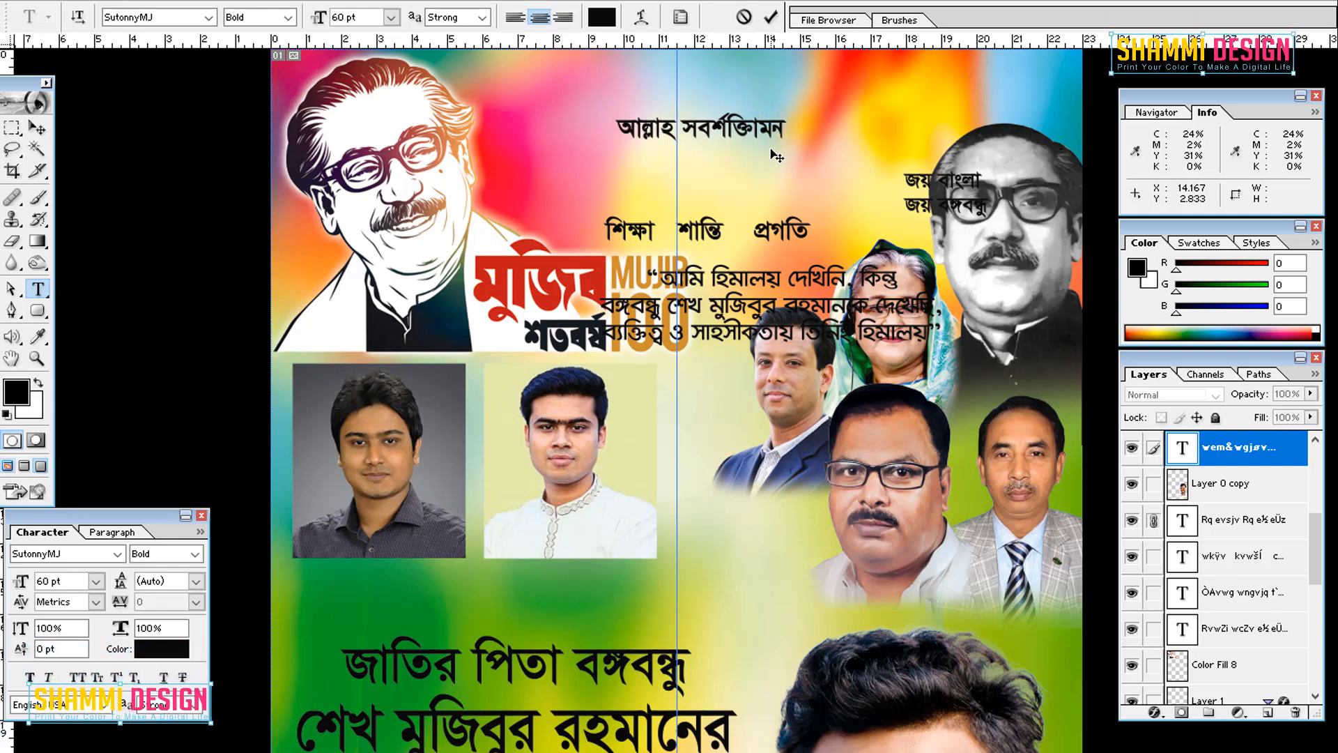
pyautogui.press('Left')
pyautogui.press('Left')
pyautogui.press('Left')
pyautogui.press('Left')
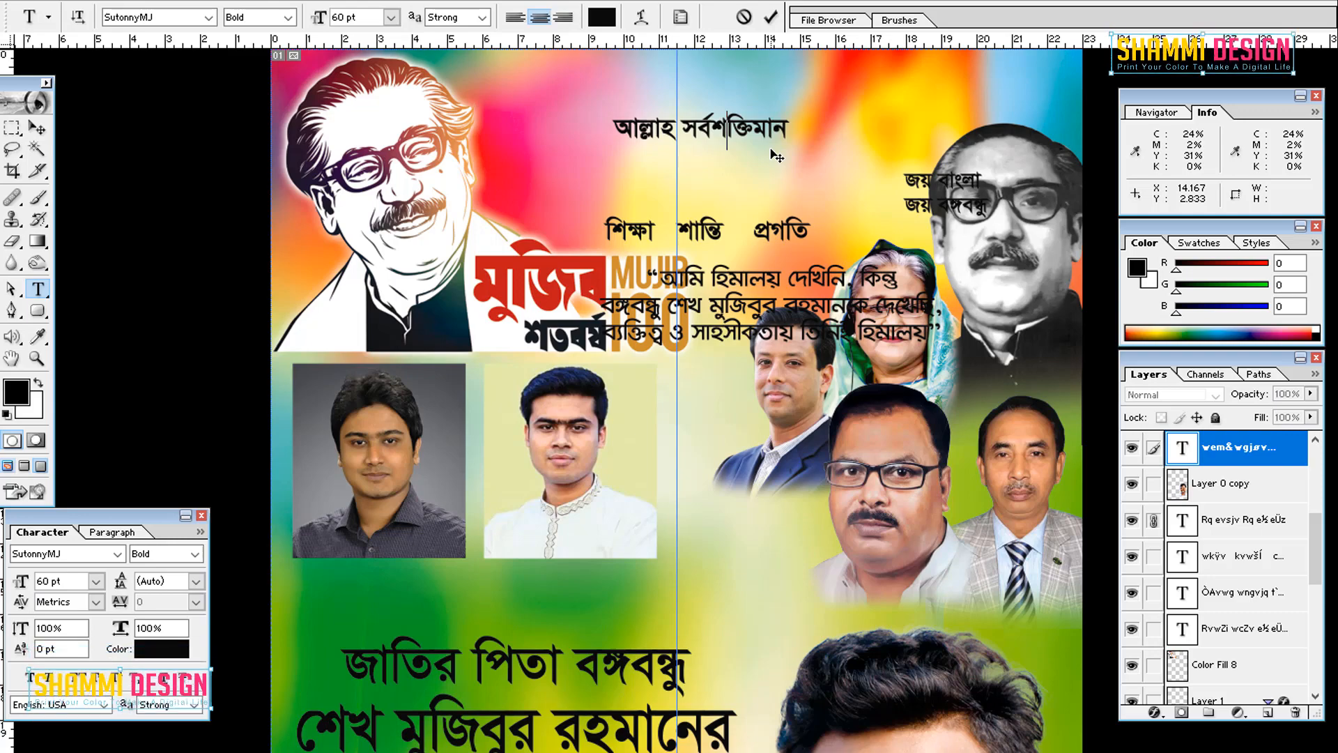
pyautogui.hotkey('ctrl', 'Return')
# Move the heading "আল্লাহ সর্বশক্তিমান" to the poster's top centre on the guide and give it a 5 px white outside stroke
pyautogui.press('Tab')
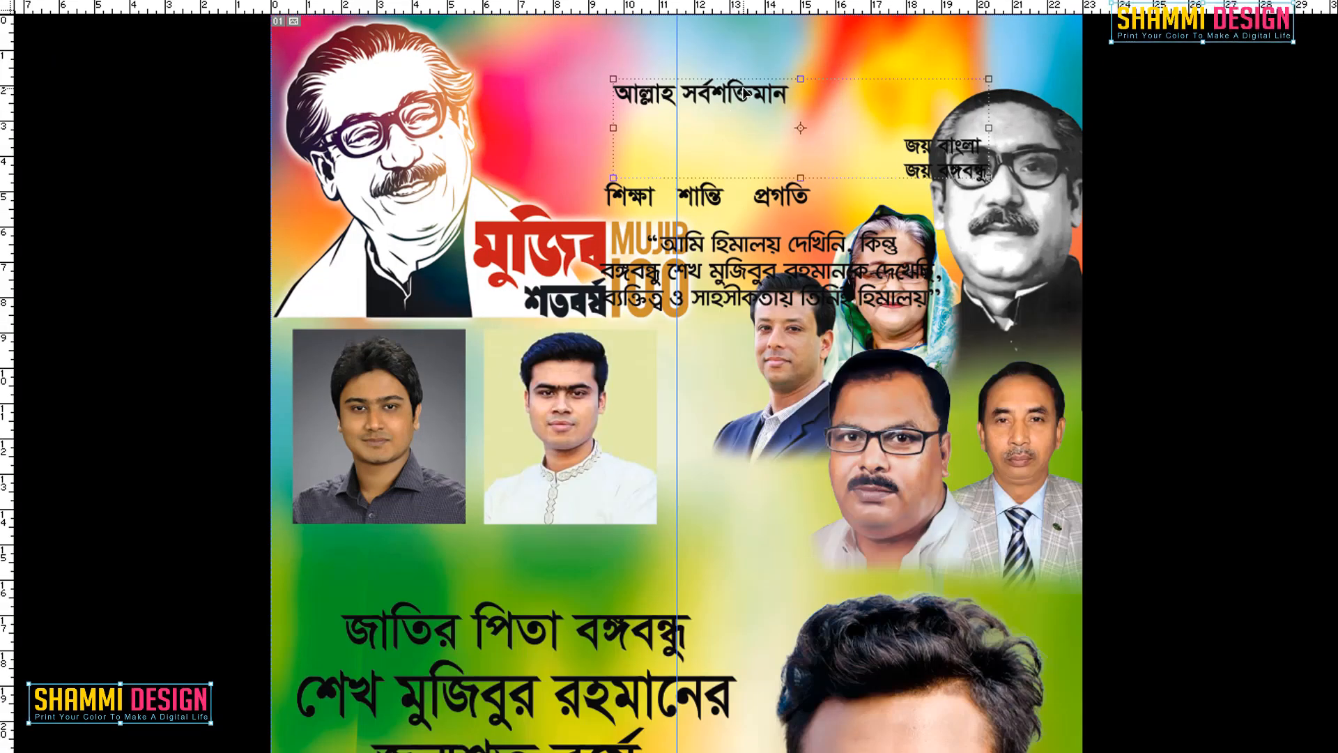
pyautogui.press('Tab')
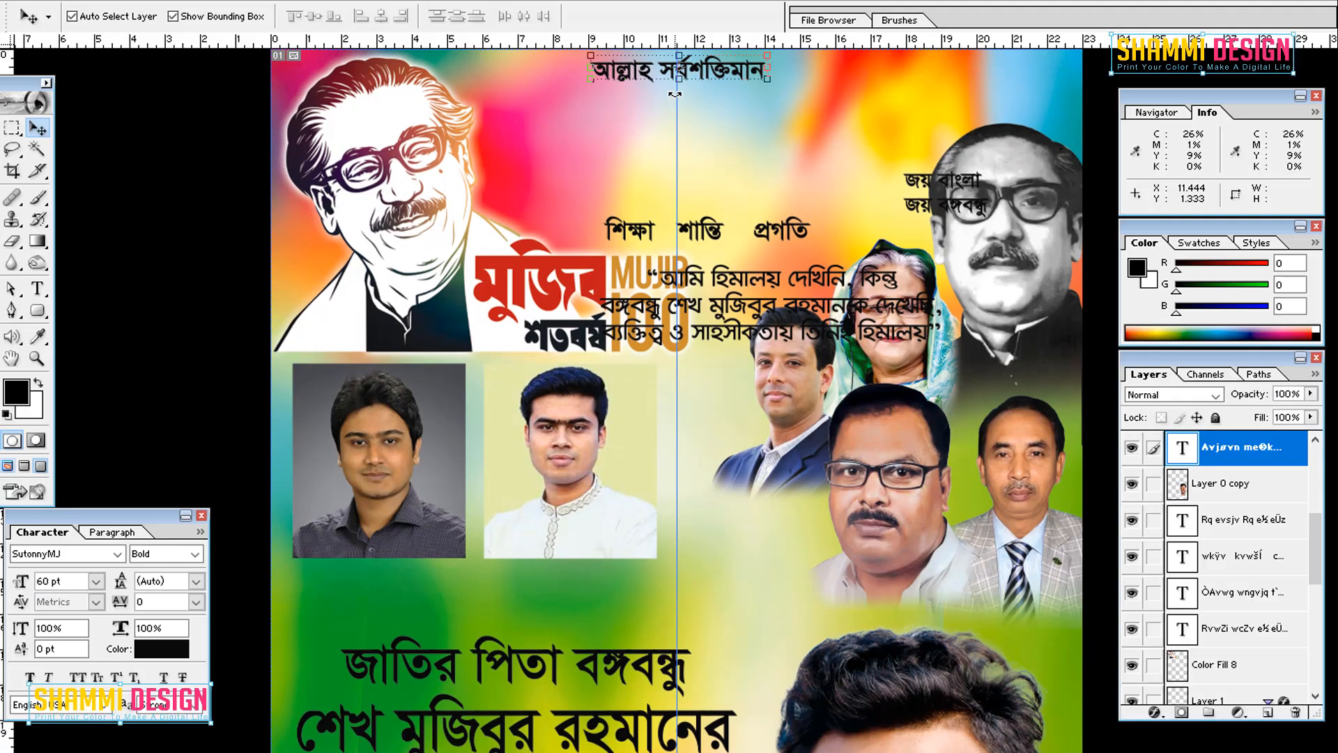
pyautogui.click(1154, 711)
pyautogui.click(1136, 682)
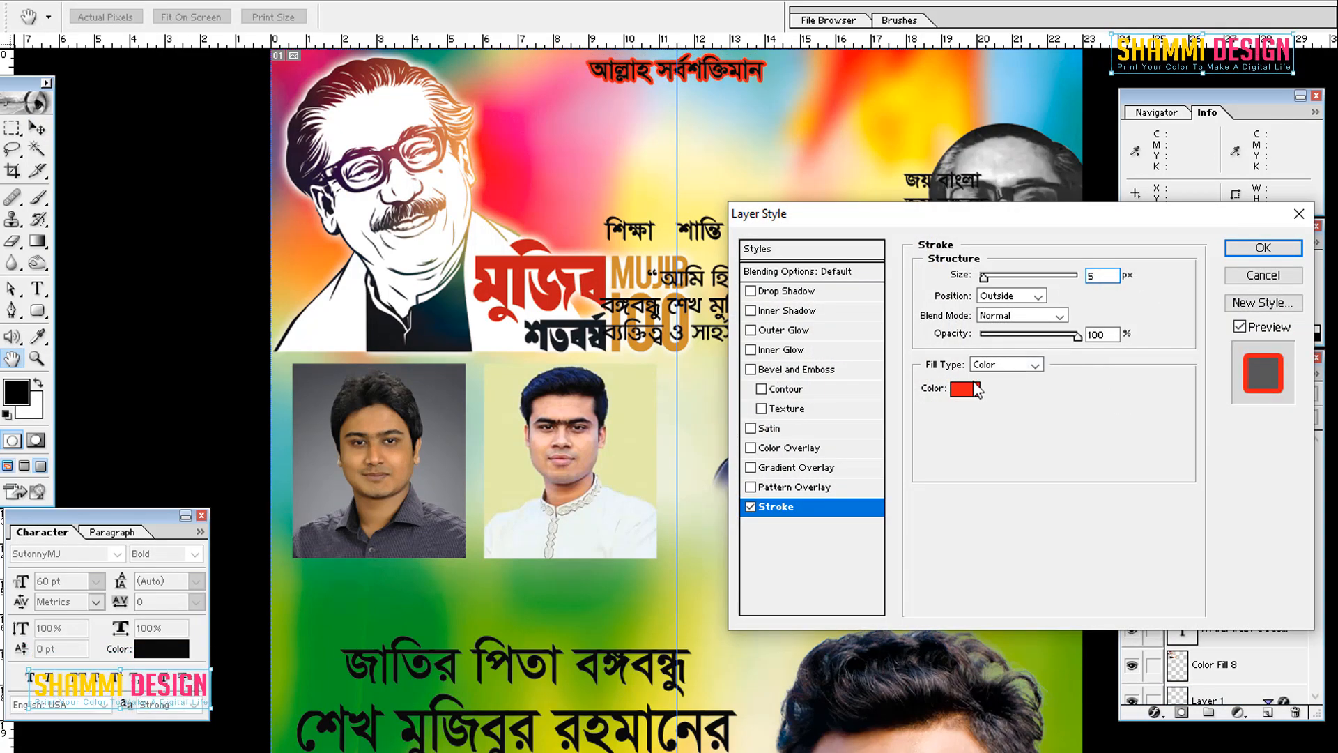
pyautogui.click(974, 390)
pyautogui.click(881, 304)
pyautogui.press('Return')
pyautogui.press('Return')
# Examine the heading's white outline up close without the panels in the way
pyautogui.press('Tab')
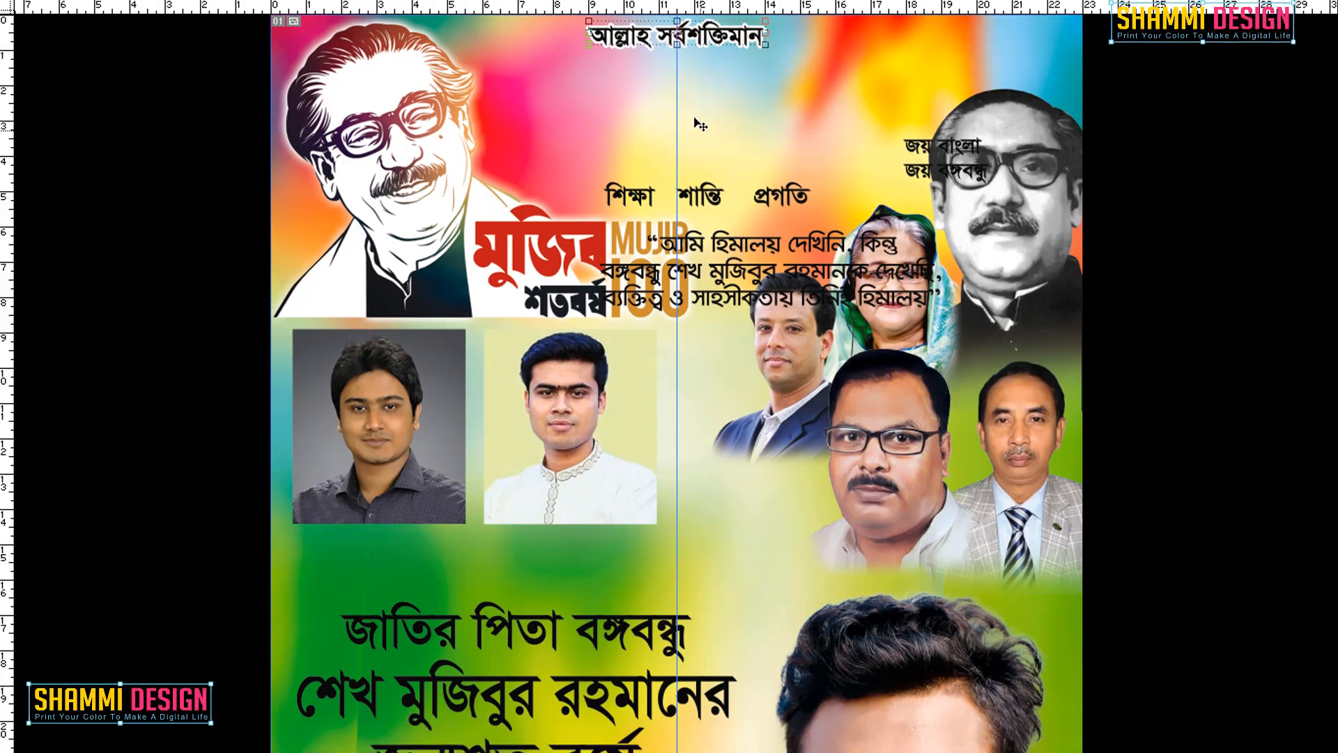
pyautogui.click(696, 116)
pyautogui.click(698, 116)
pyautogui.click(699, 117)
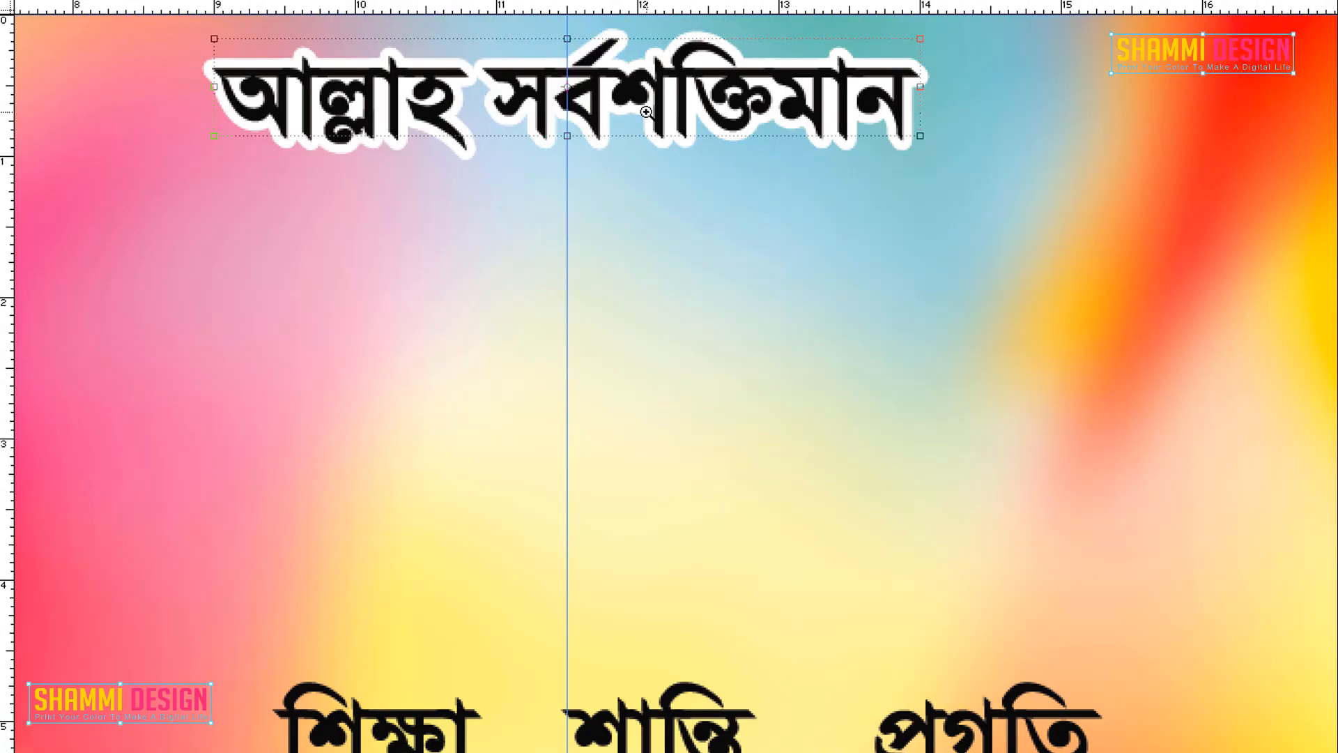
pyautogui.keyDown('alt'); pyautogui.click(641, 107); pyautogui.keyUp('alt')
pyautogui.press('Tab')
pyautogui.rightClick(656, 151)
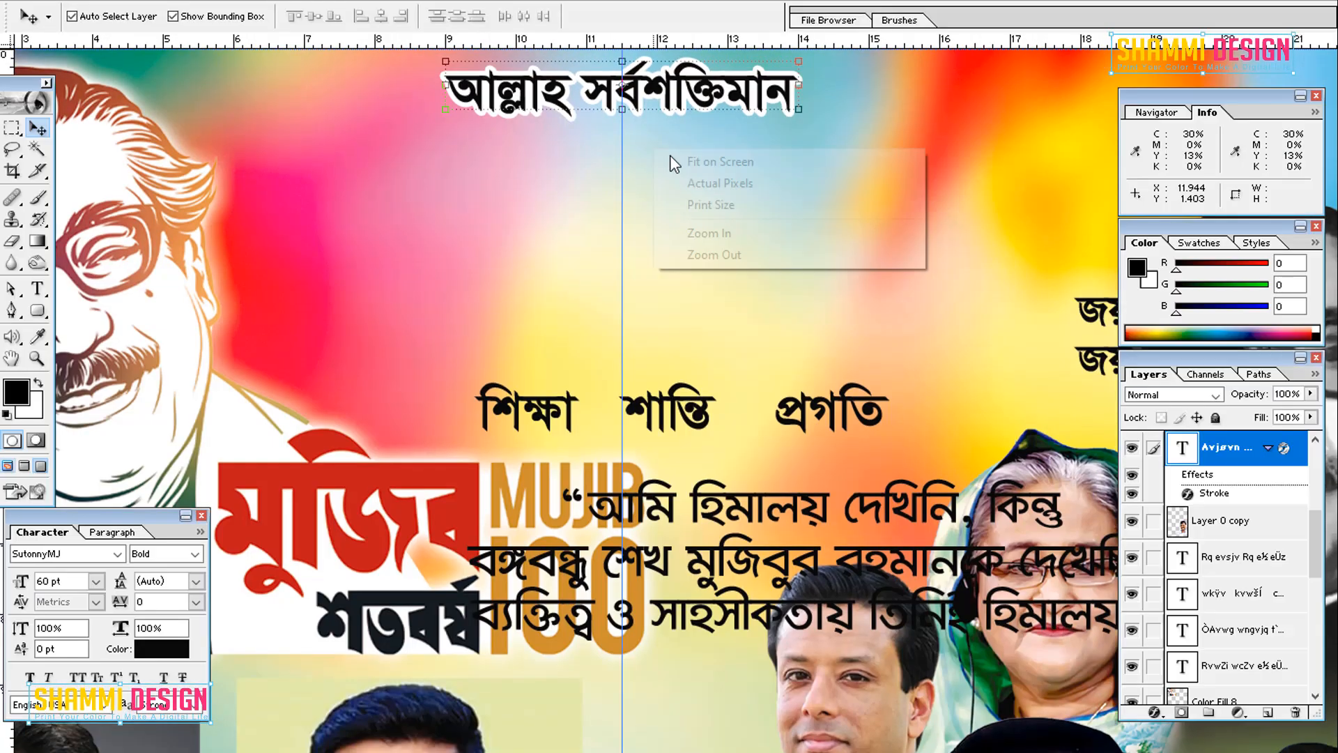
pyautogui.click(737, 208)
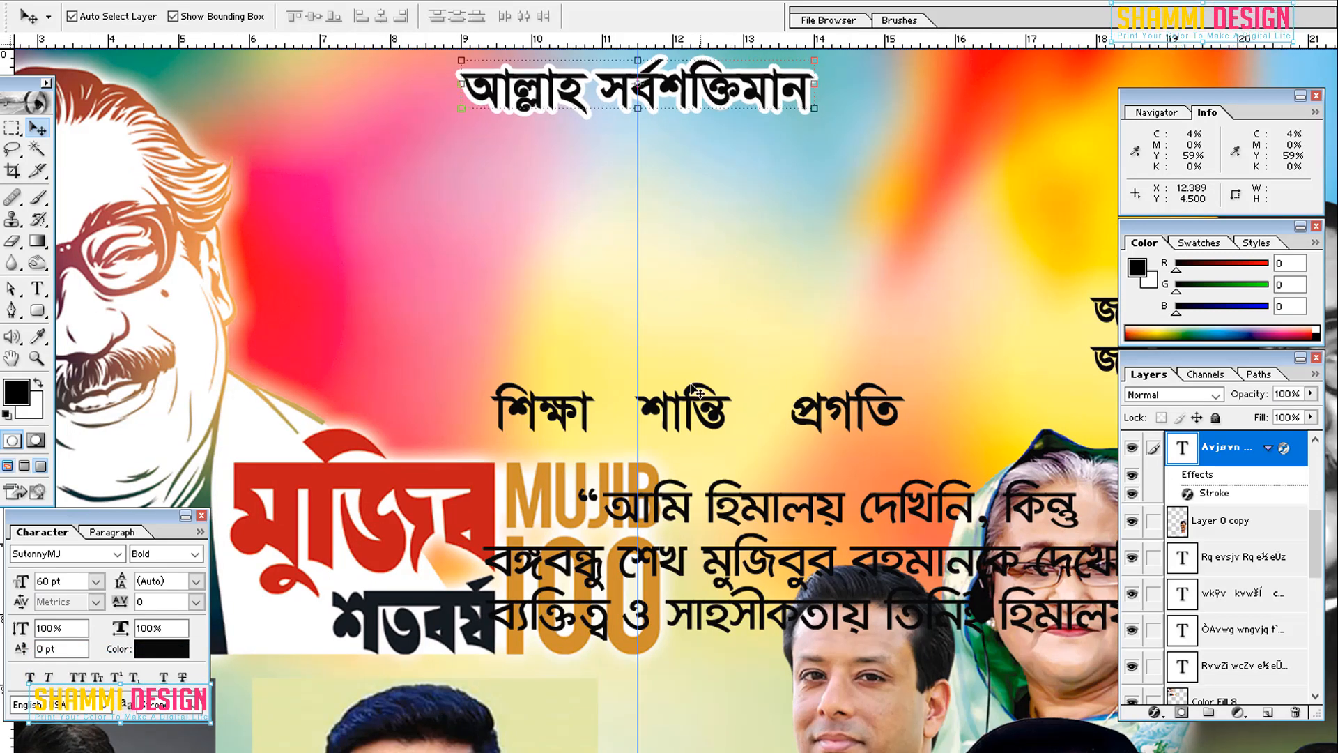
# Move the slogan "শিক্ষা শান্তি প্রগতি" directly under the heading and place the three-line Himalaya quote beneath it, around the centre guide
pyautogui.click(691, 408)
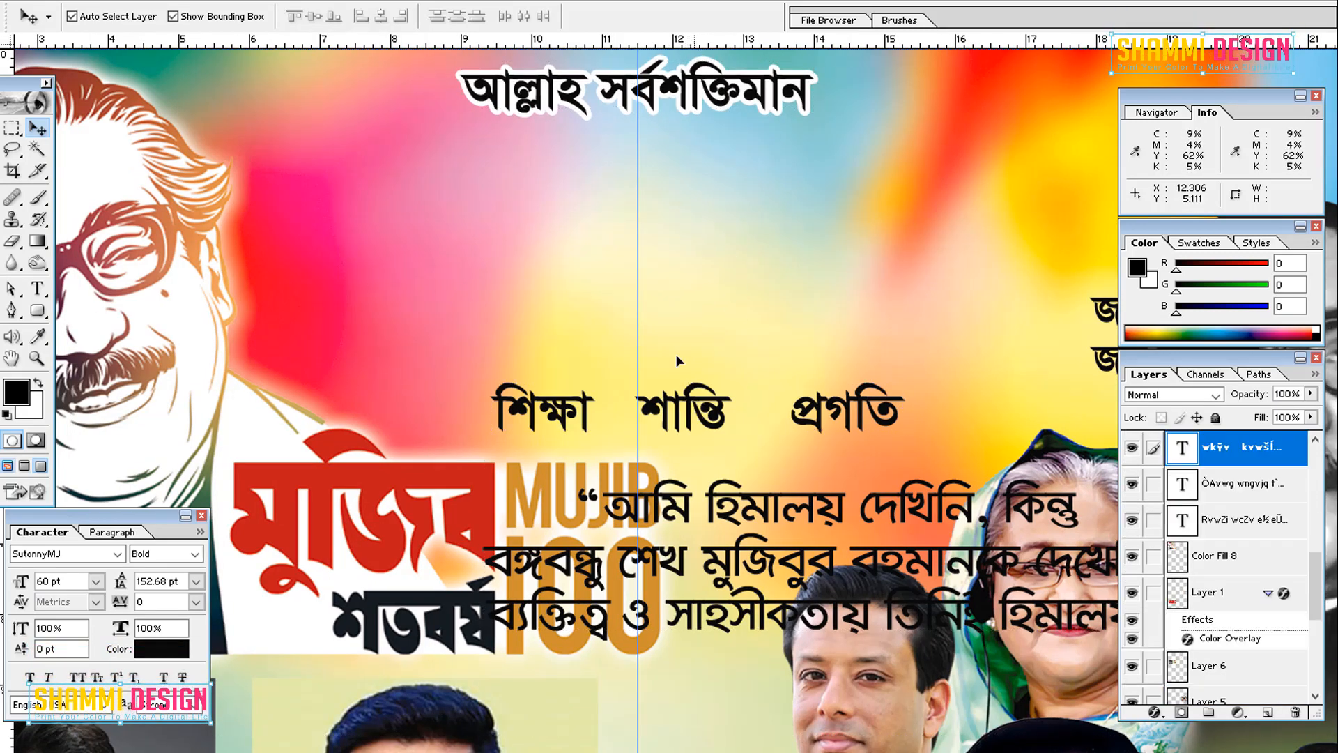
pyautogui.moveTo(676, 360); pyautogui.dragTo(676, 169)
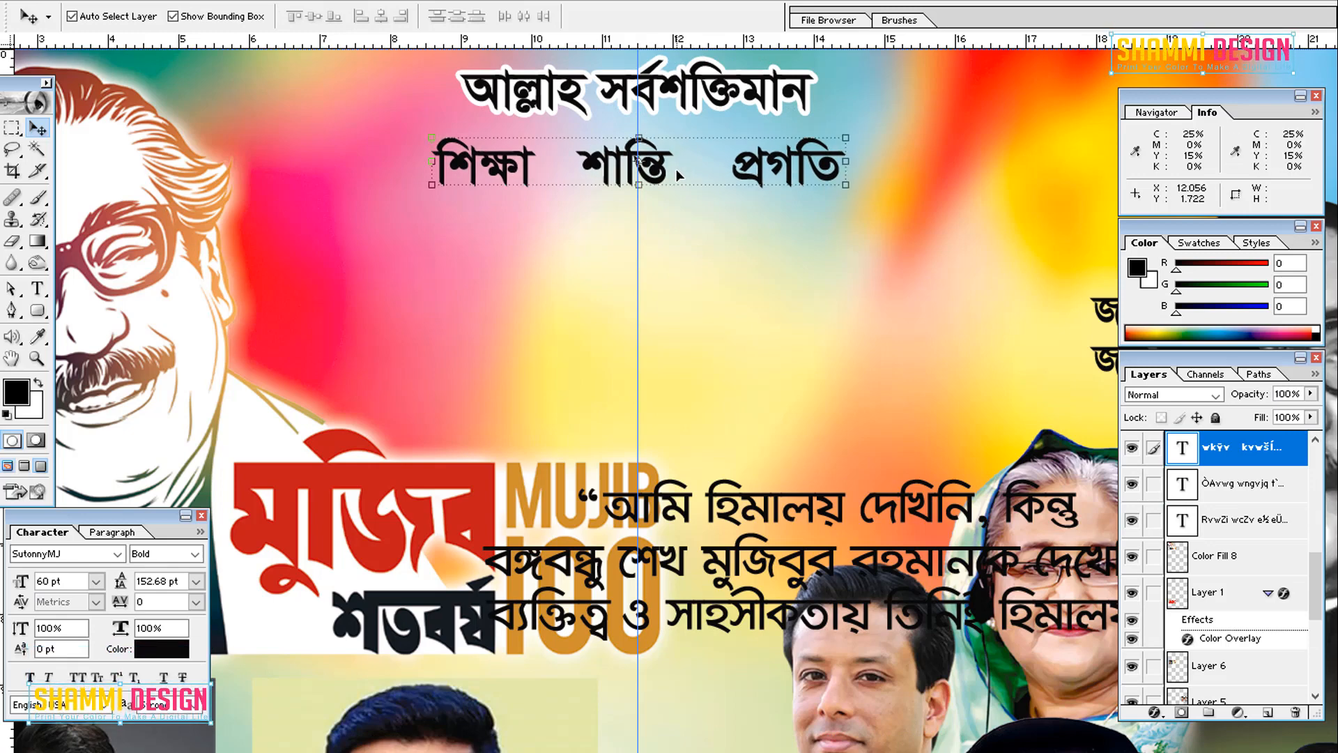
pyautogui.press('Down')
pyautogui.moveTo(733, 501); pyautogui.dragTo(604, 263)
pyautogui.moveTo(771, 286); pyautogui.dragTo(765, 282)
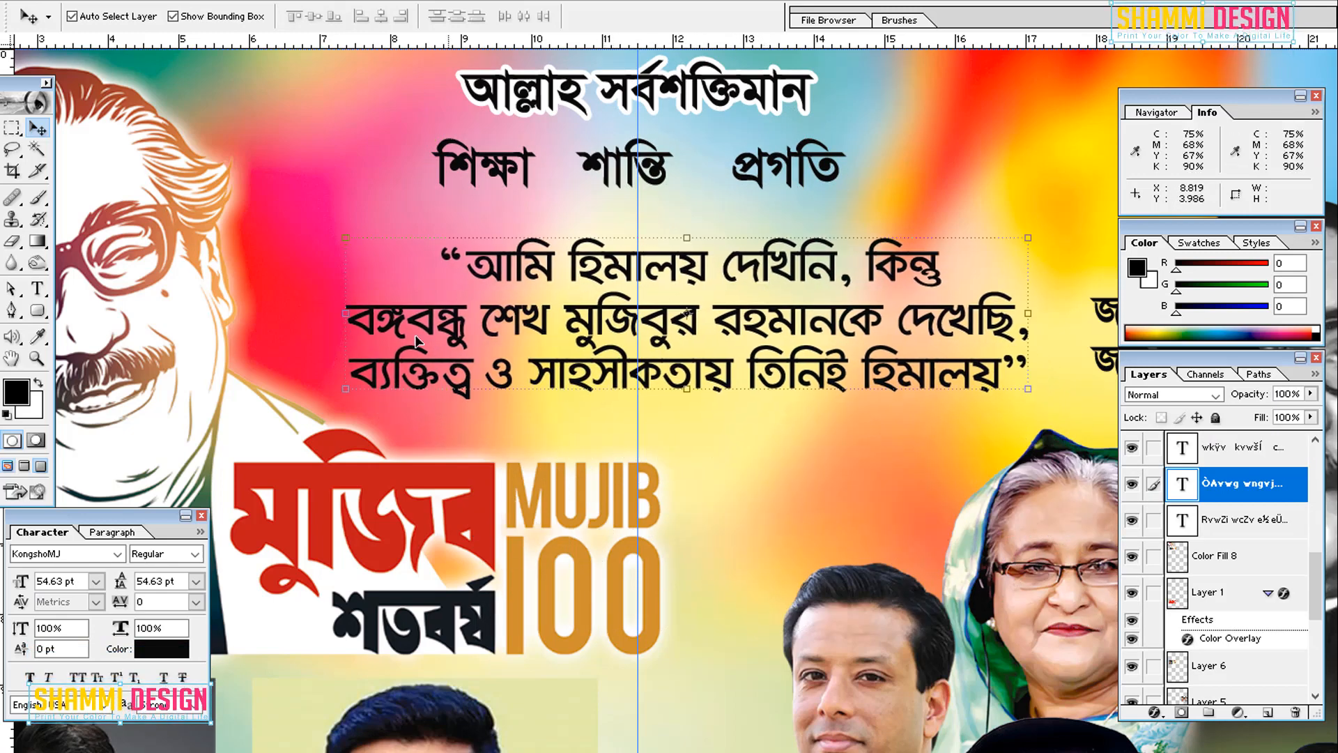
# Colour the second line of the quote red with C 0, M 100, Y 100, K 0
pyautogui.press('t')
pyautogui.moveTo(347, 324); pyautogui.dragTo(1113, 337)
pyautogui.click(176, 648)
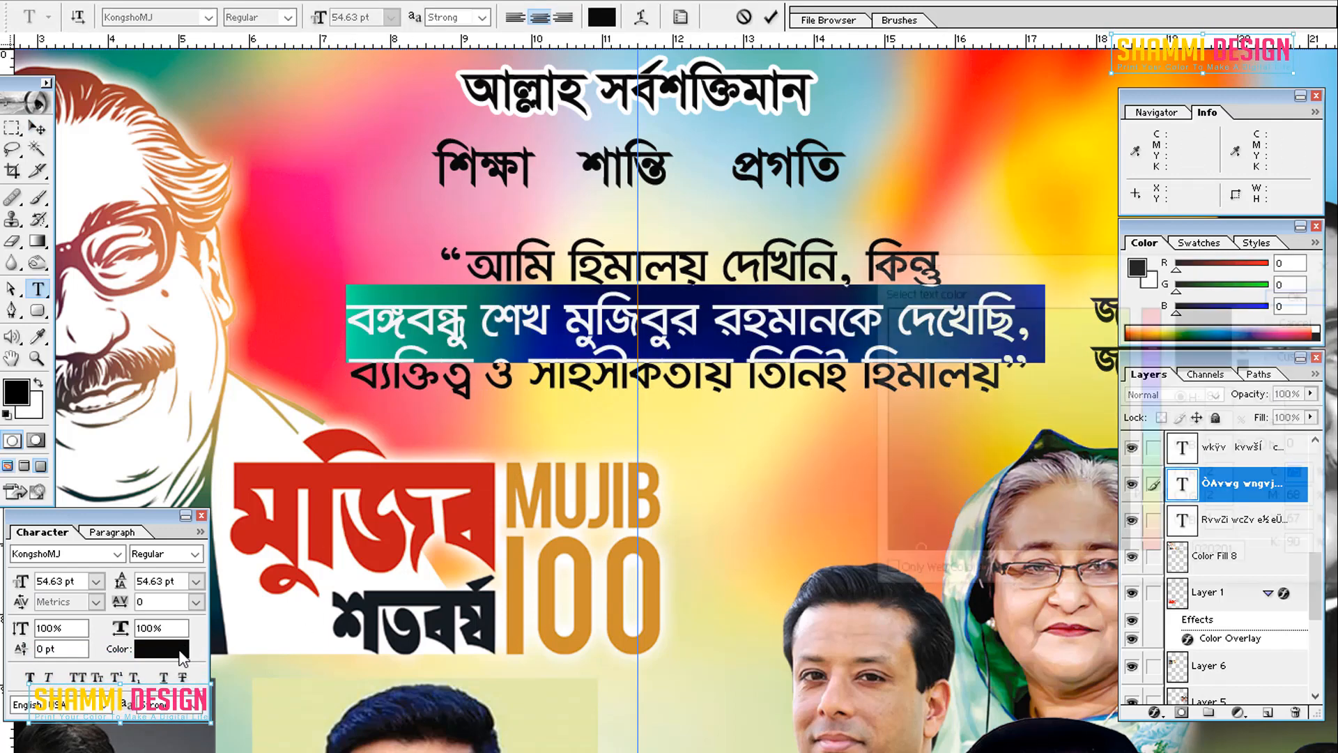
pyautogui.write('0')
pyautogui.press('Tab')
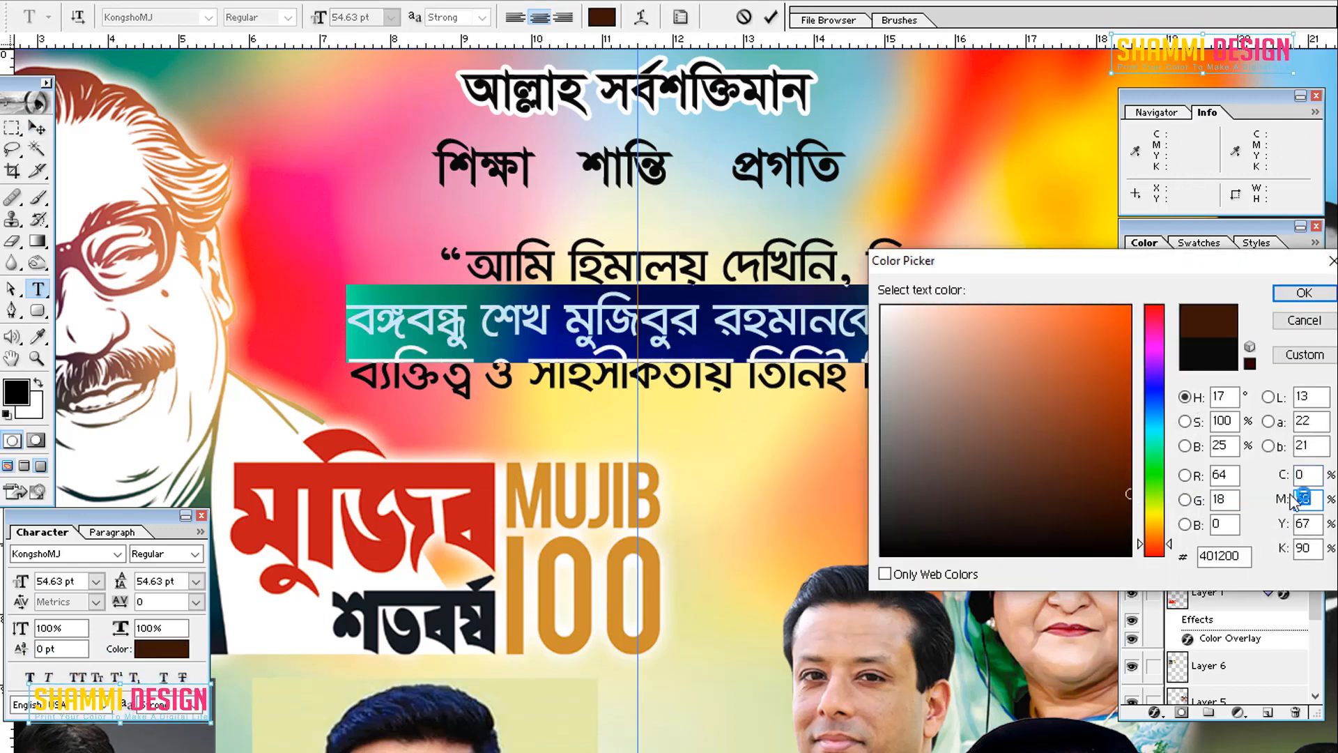
pyautogui.write('0')
pyautogui.press('Tab')
pyautogui.write('0')
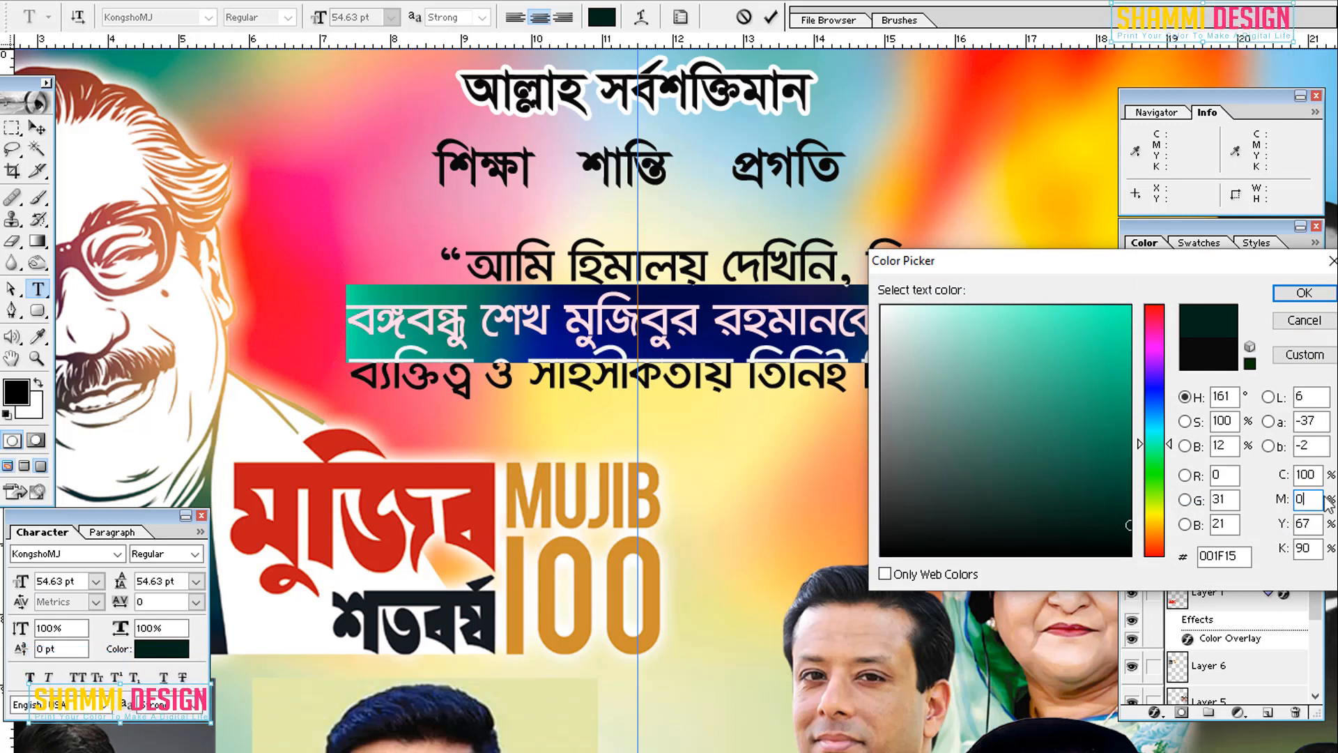
pyautogui.hotkey('shift', 'Tab')
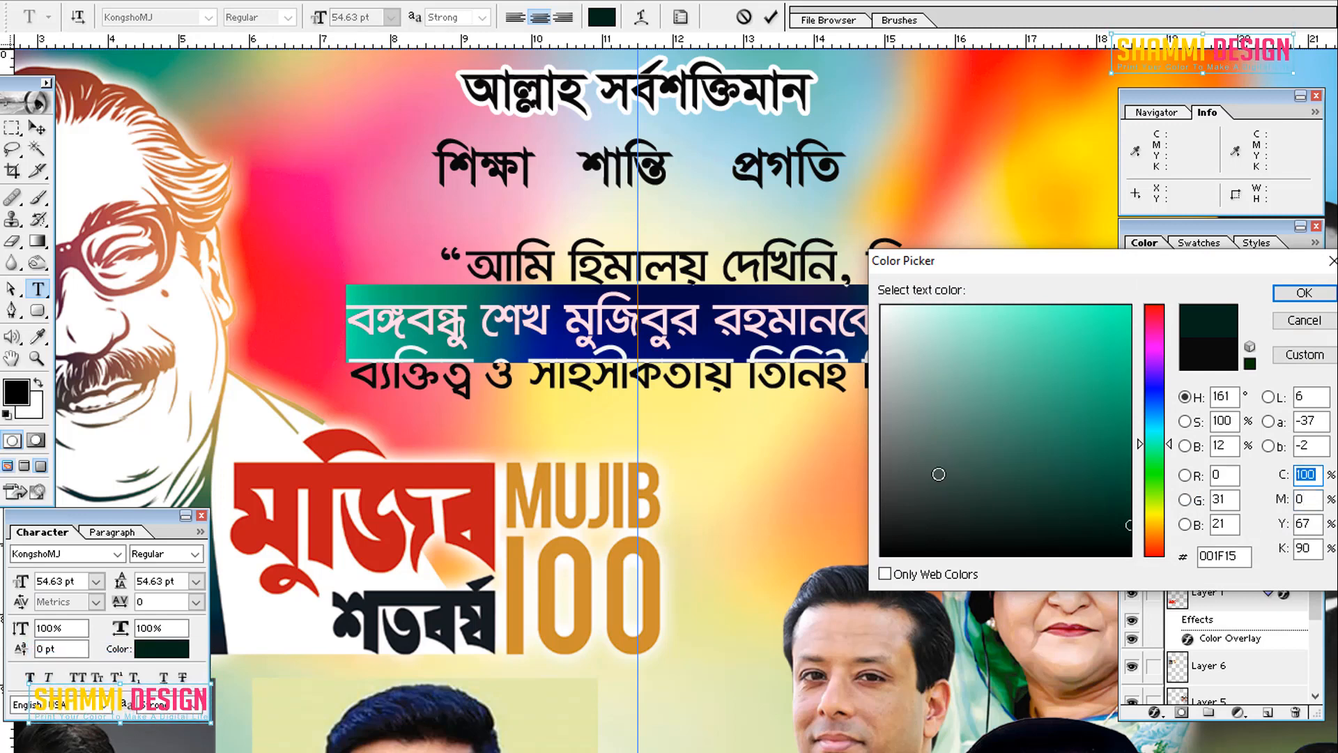
pyautogui.write('0')
pyautogui.press('Tab')
pyautogui.write('100')
pyautogui.press('Tab')
pyautogui.write('100')
pyautogui.press('Tab')
pyautogui.write('0')
pyautogui.press('Return')
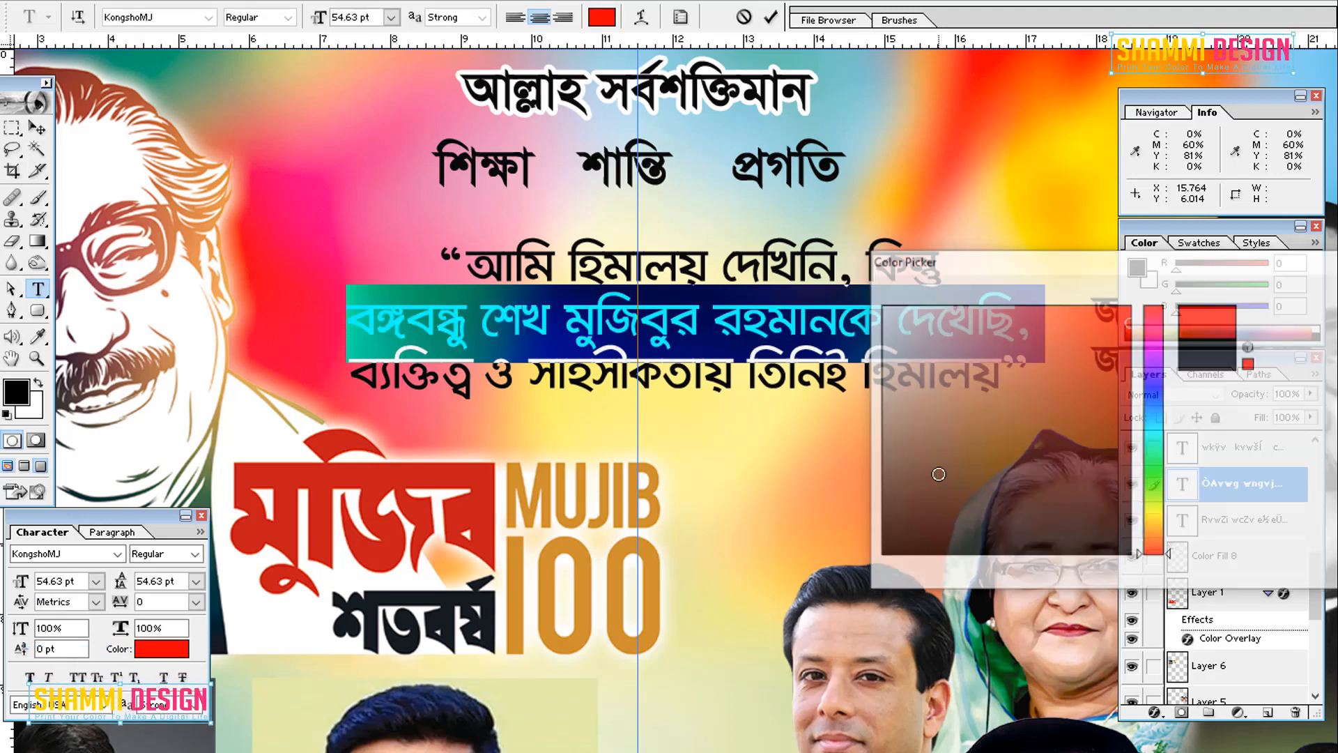
pyautogui.hotkey('ctrl', 'Return')
# Colour the first line of the quote dark green using C 100, M 0, Y 100
pyautogui.moveTo(440, 264); pyautogui.dragTo(931, 265)
pyautogui.click(161, 654)
pyautogui.write('100')
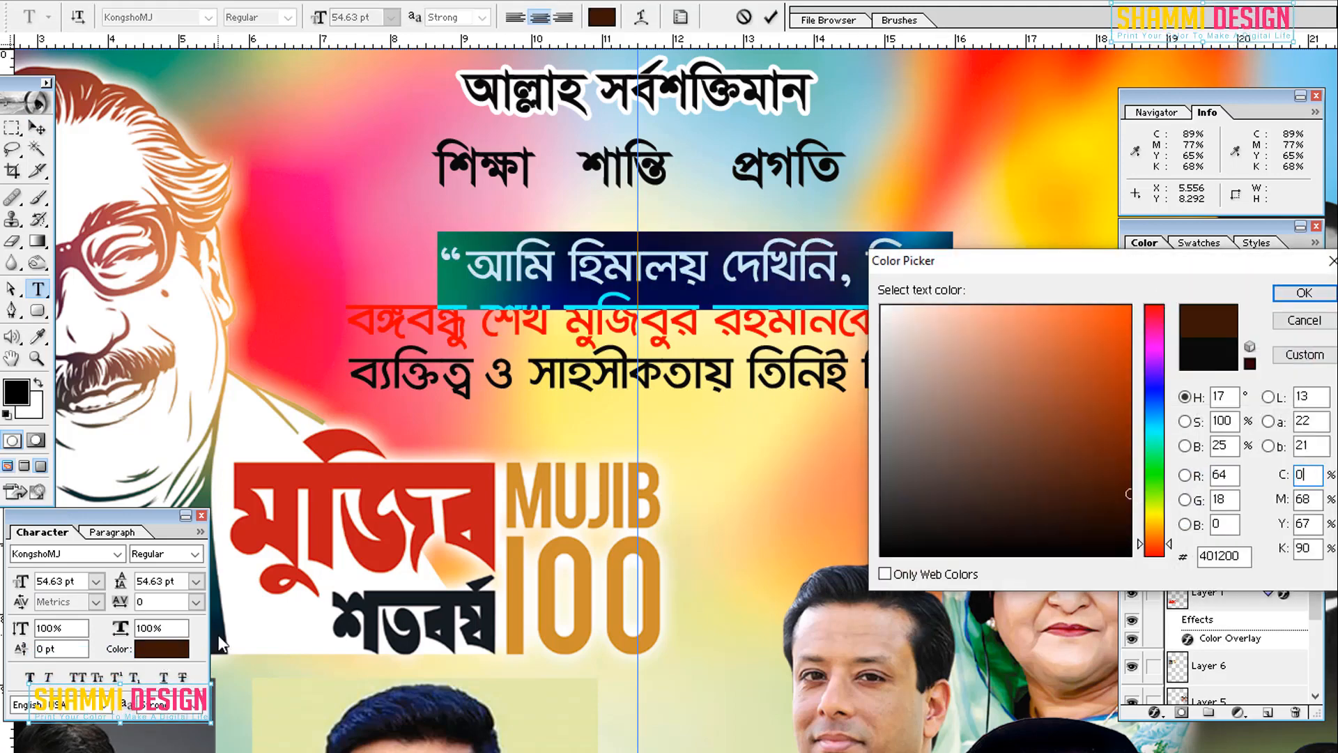
pyautogui.press('Tab')
pyautogui.write('0')
pyautogui.press('Tab')
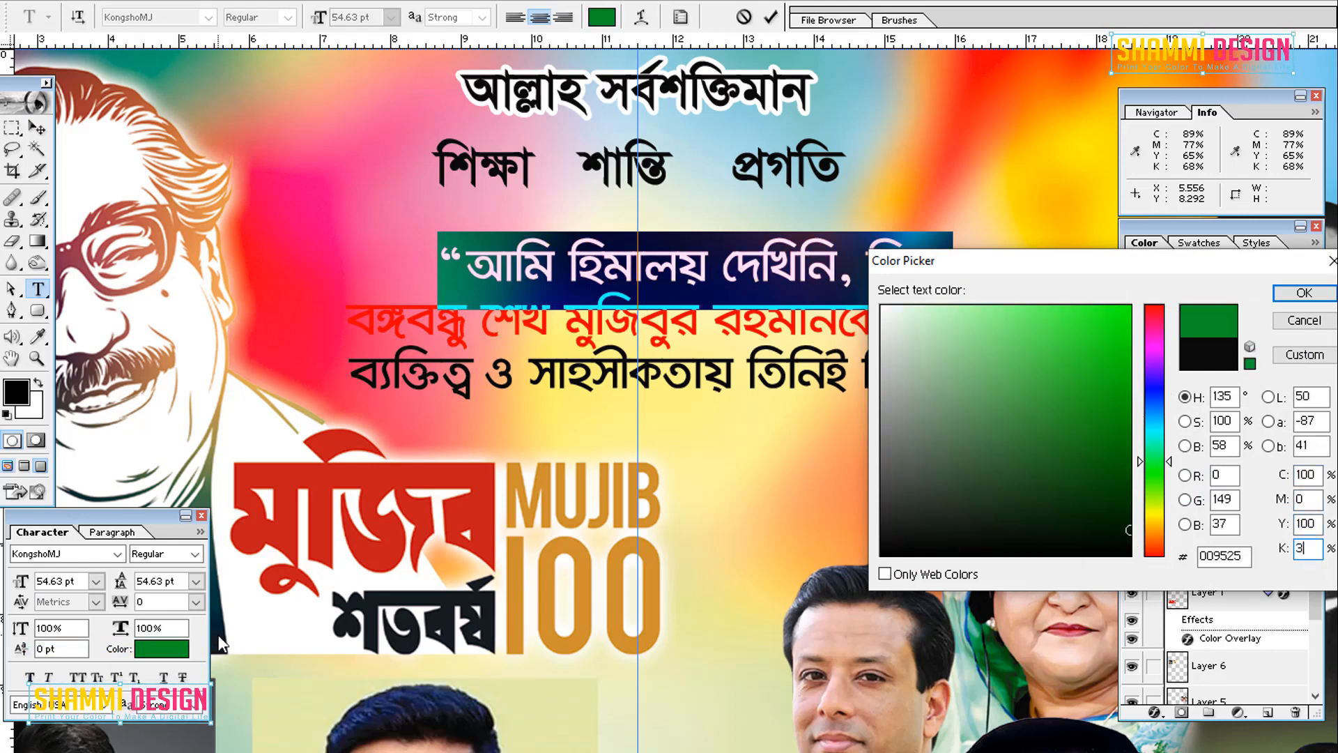
pyautogui.press('Return')
pyautogui.hotkey('ctrl', 'Return')
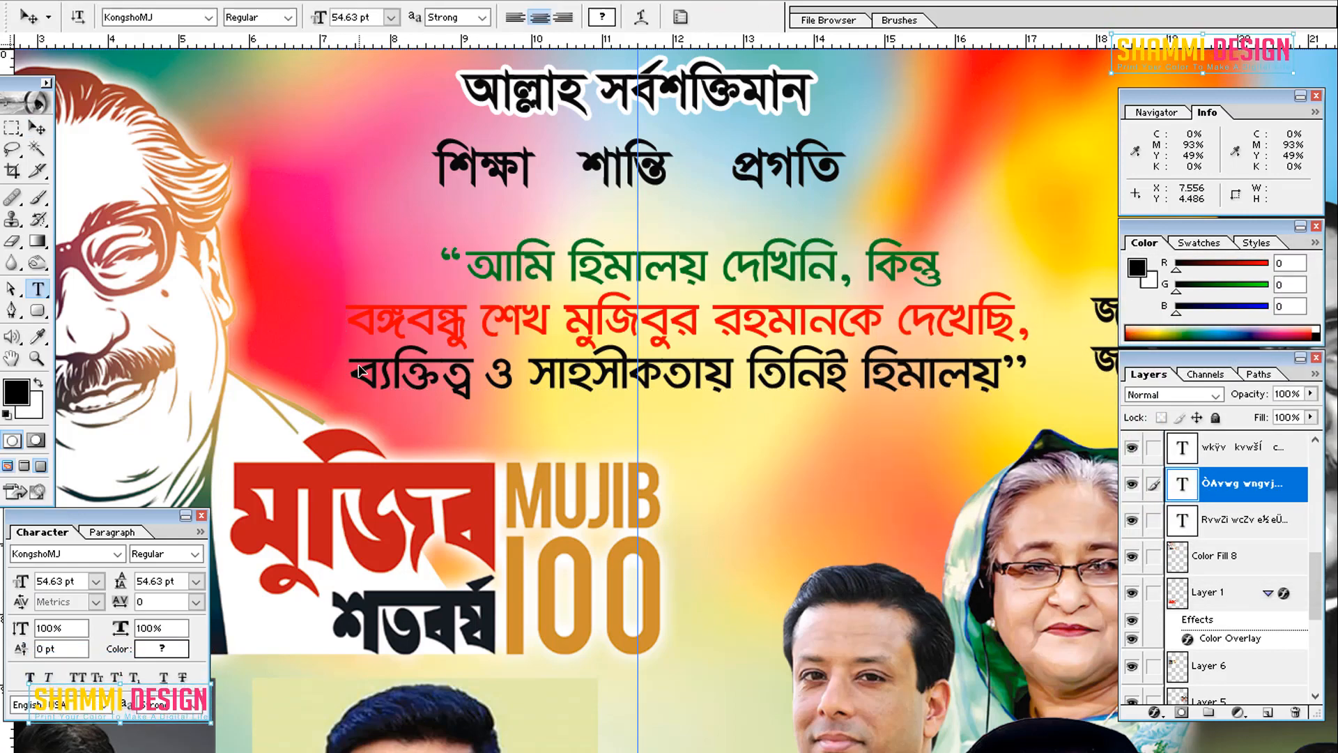
# Colour the third line of the quote dark green with C 100, M 0, Y 100, K 50
pyautogui.moveTo(347, 376); pyautogui.dragTo(1044, 402)
pyautogui.click(176, 649)
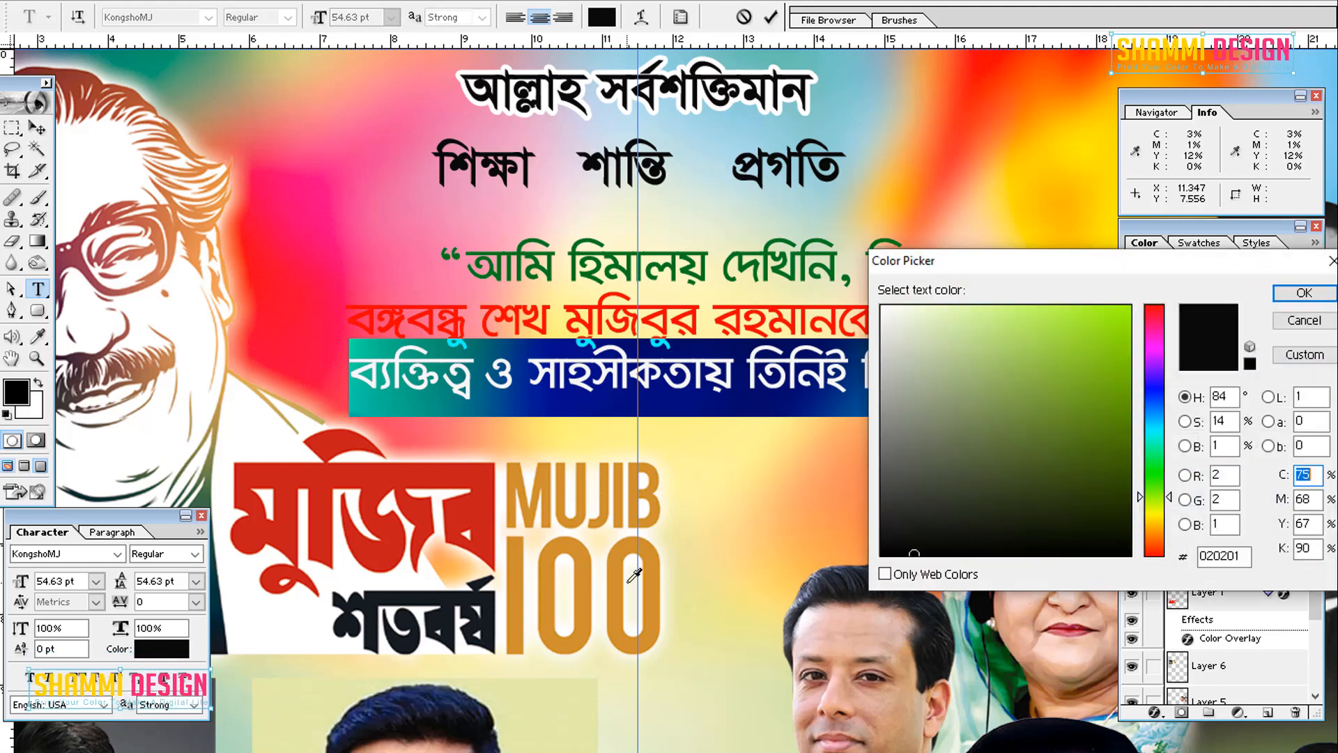
pyautogui.write('100')
pyautogui.press('Tab')
pyautogui.write('0')
pyautogui.press('Tab')
pyautogui.write('100')
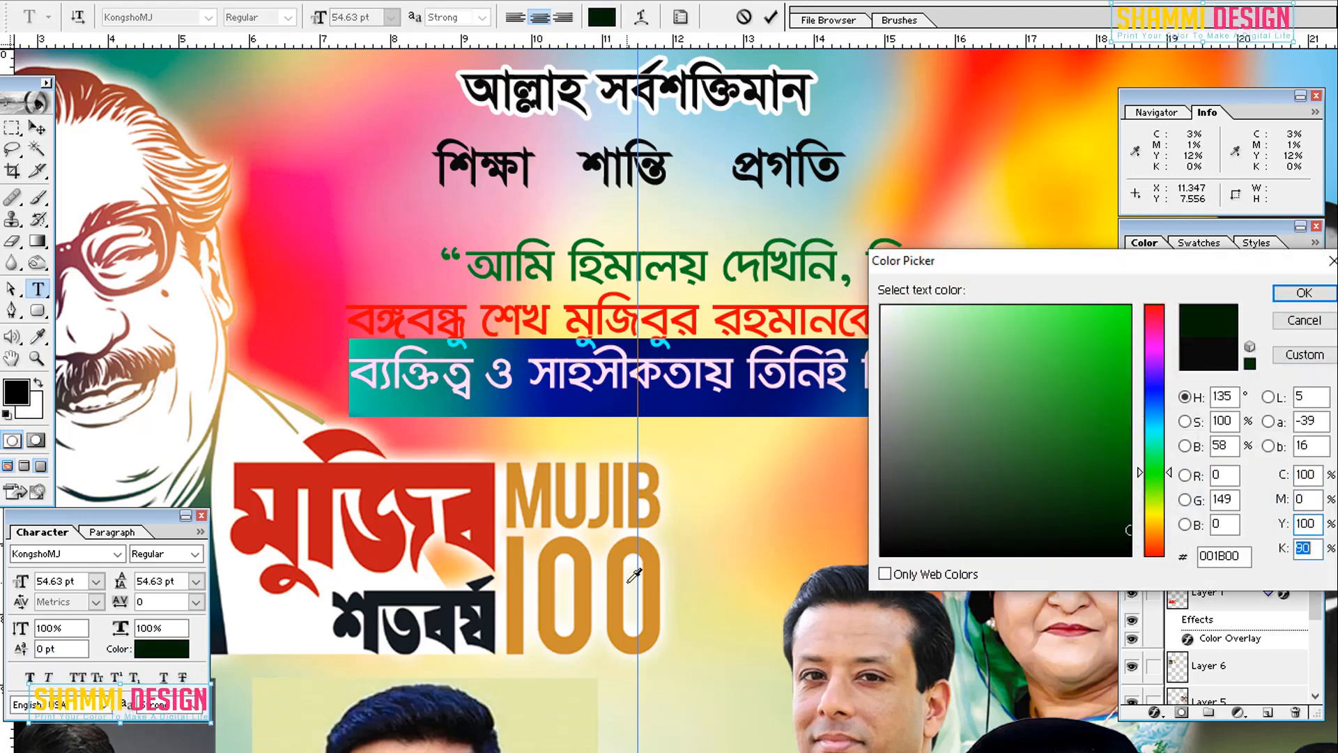
pyautogui.press('Tab')
pyautogui.write('50')
pyautogui.press('Return')
pyautogui.hotkey('ctrl', 'Return')
# Add an 18 px white outside stroke to the three-line Himalaya quote
pyautogui.press('v')
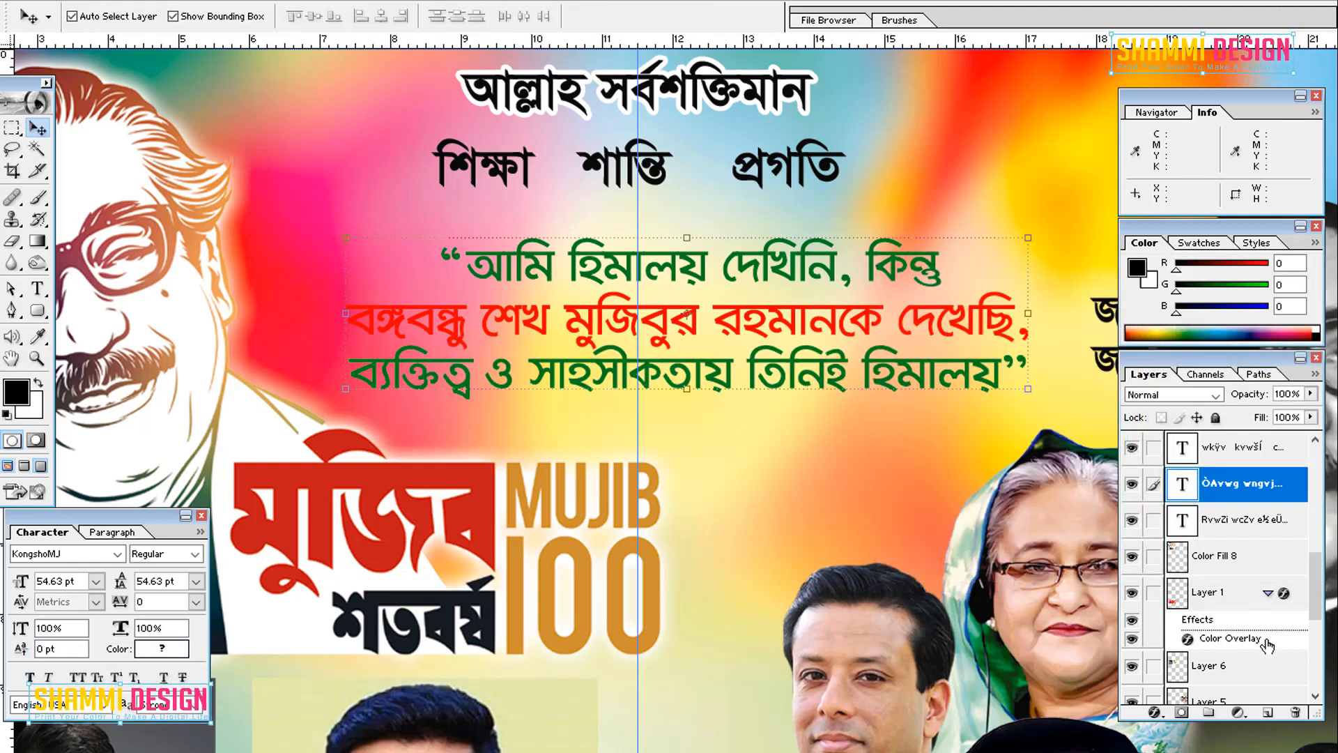
pyautogui.click(1162, 712)
pyautogui.click(1139, 692)
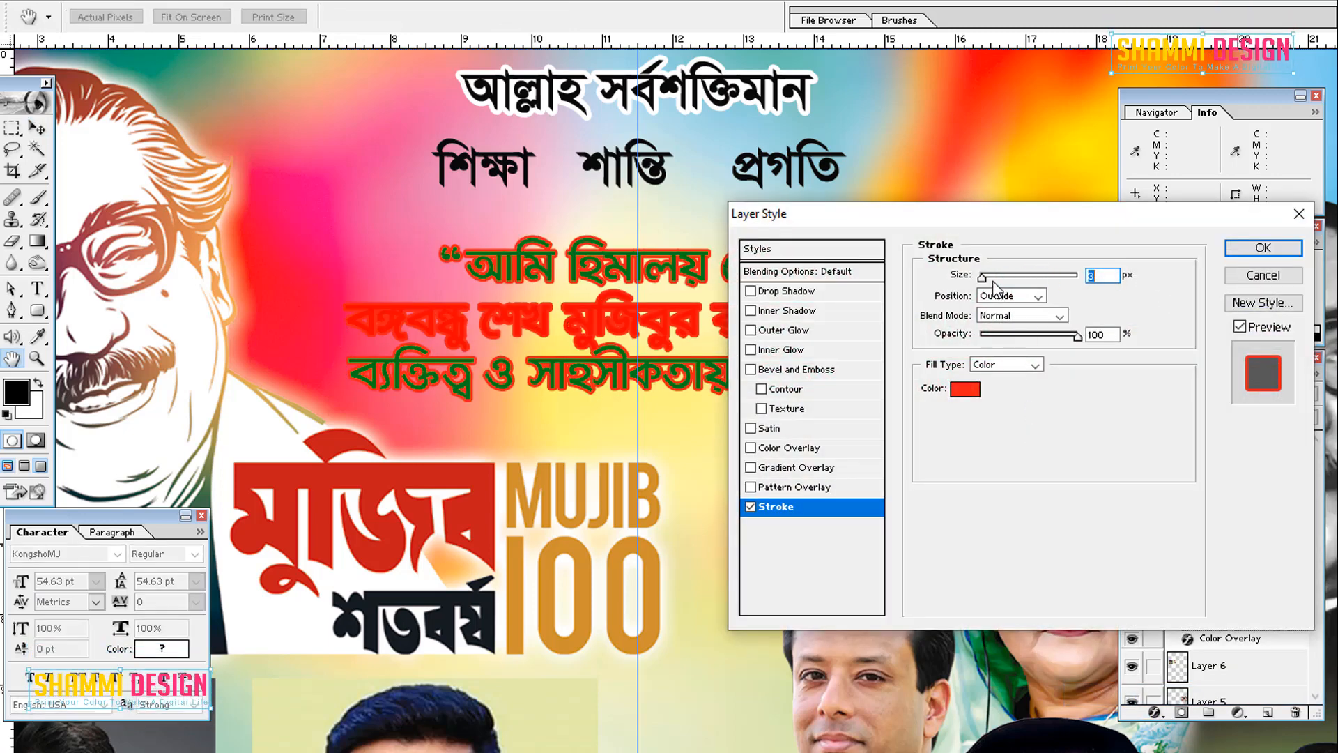
pyautogui.moveTo(986, 278); pyautogui.dragTo(997, 278)
pyautogui.click(965, 389)
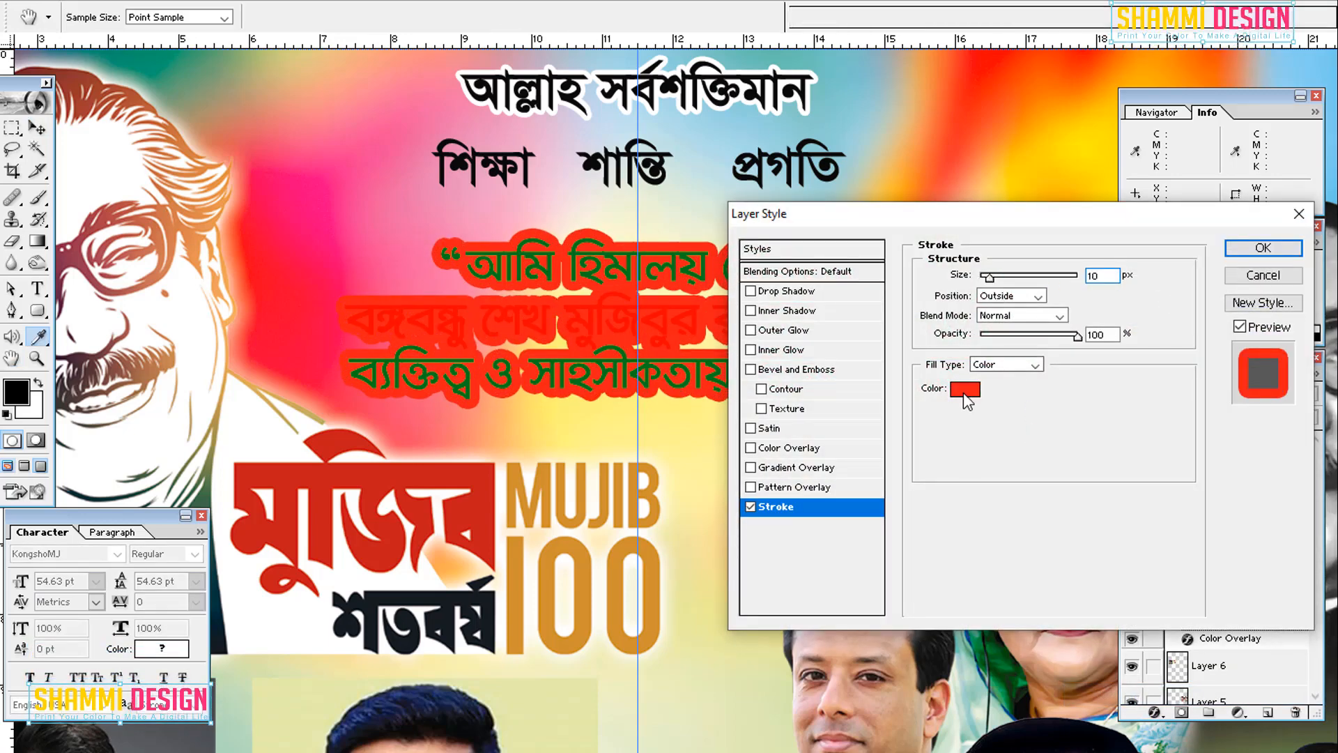
pyautogui.press('Return')
pyautogui.moveTo(880, 220); pyautogui.dragTo(984, 361)
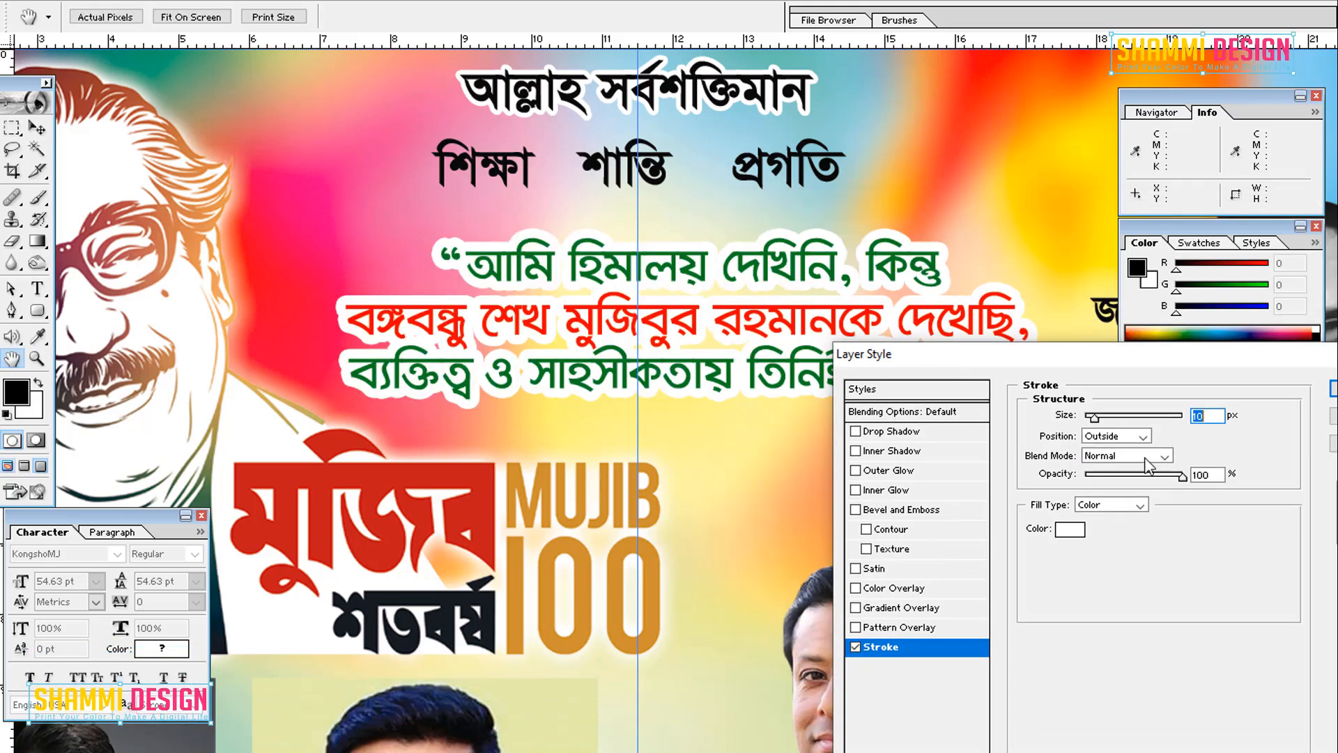
pyautogui.moveTo(1092, 425); pyautogui.dragTo(1099, 418)
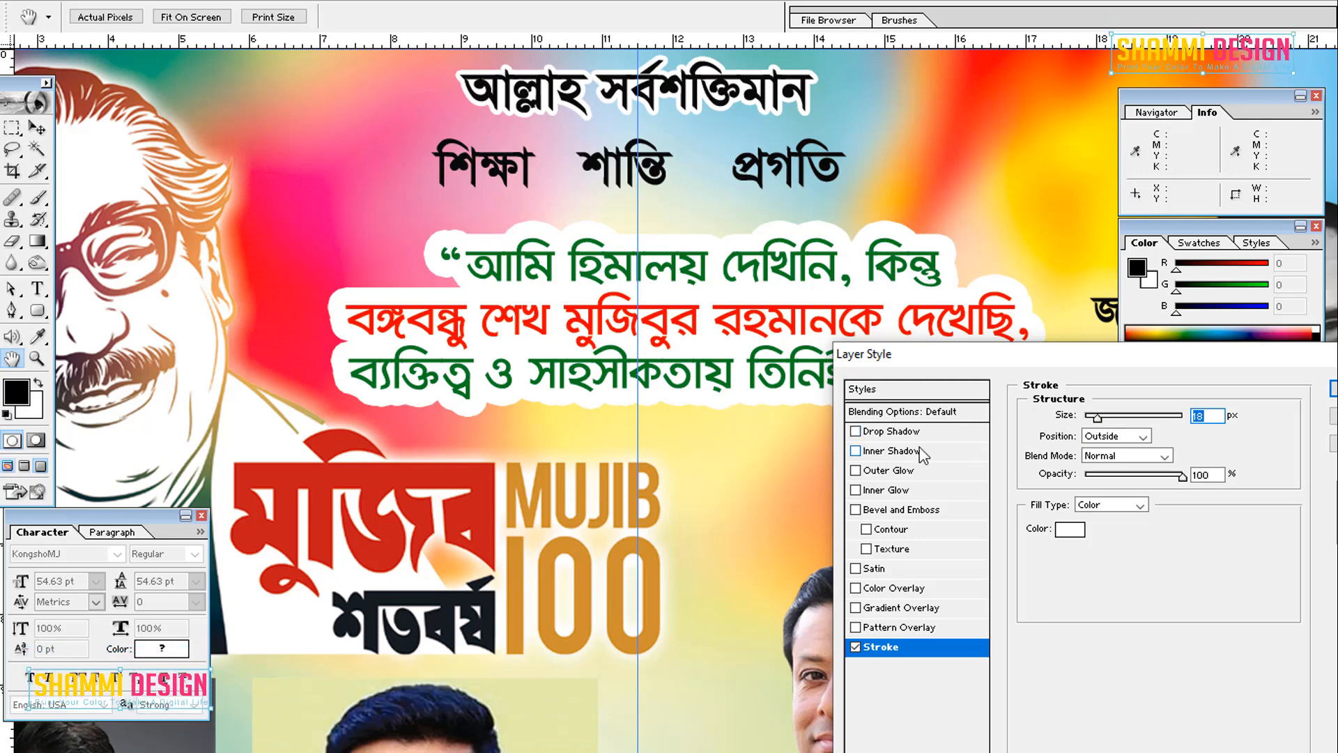
# Give the quote a Normal-mode drop shadow at 100% opacity without global light, coloured green with C 100, M 0, Y 100, K 0
pyautogui.click(897, 432)
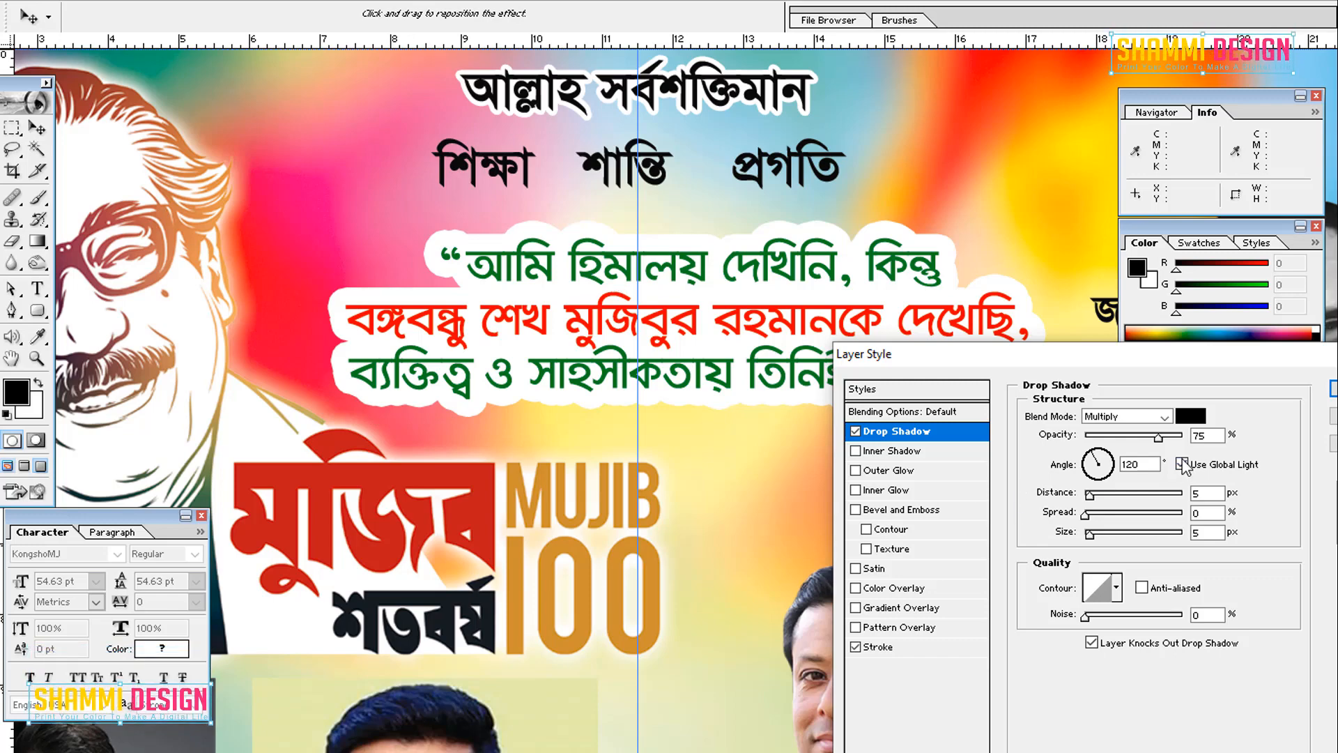
pyautogui.click(1127, 416)
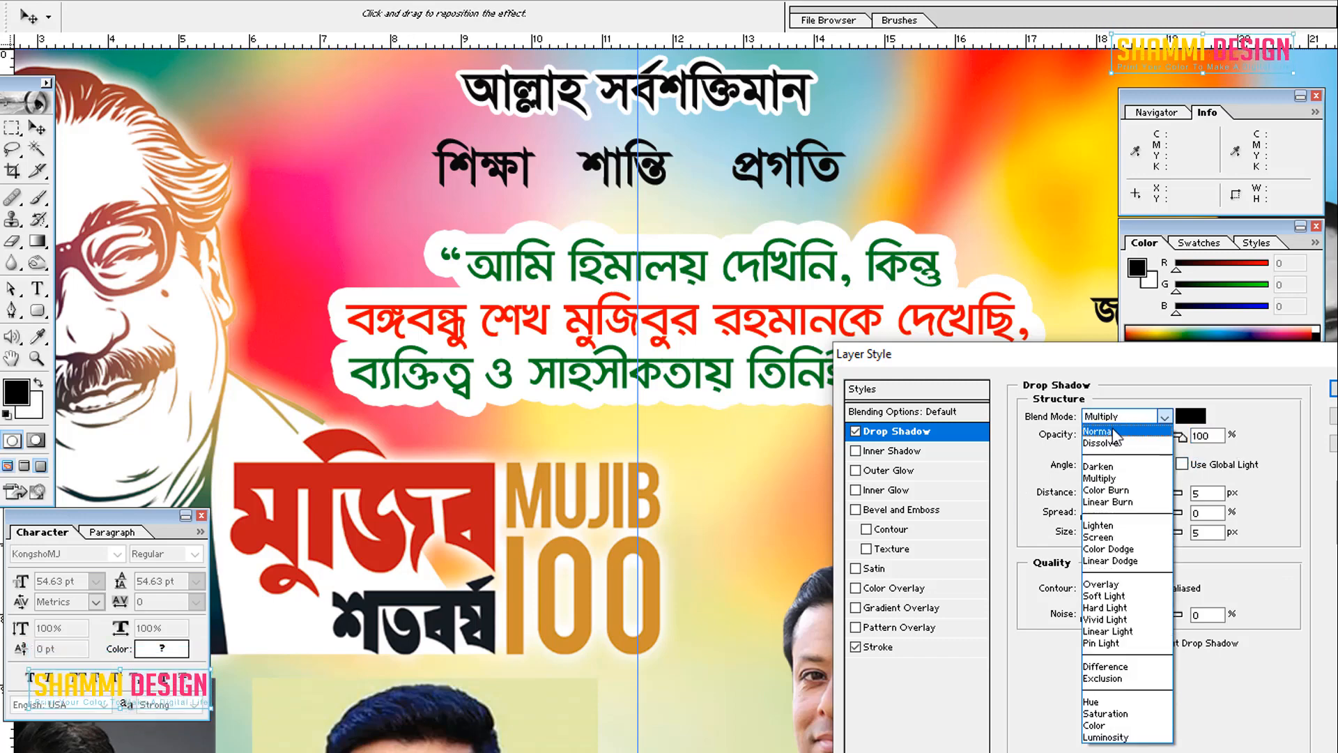
pyautogui.click(1112, 428)
pyautogui.click(1190, 416)
pyautogui.write('100')
pyautogui.press('Tab')
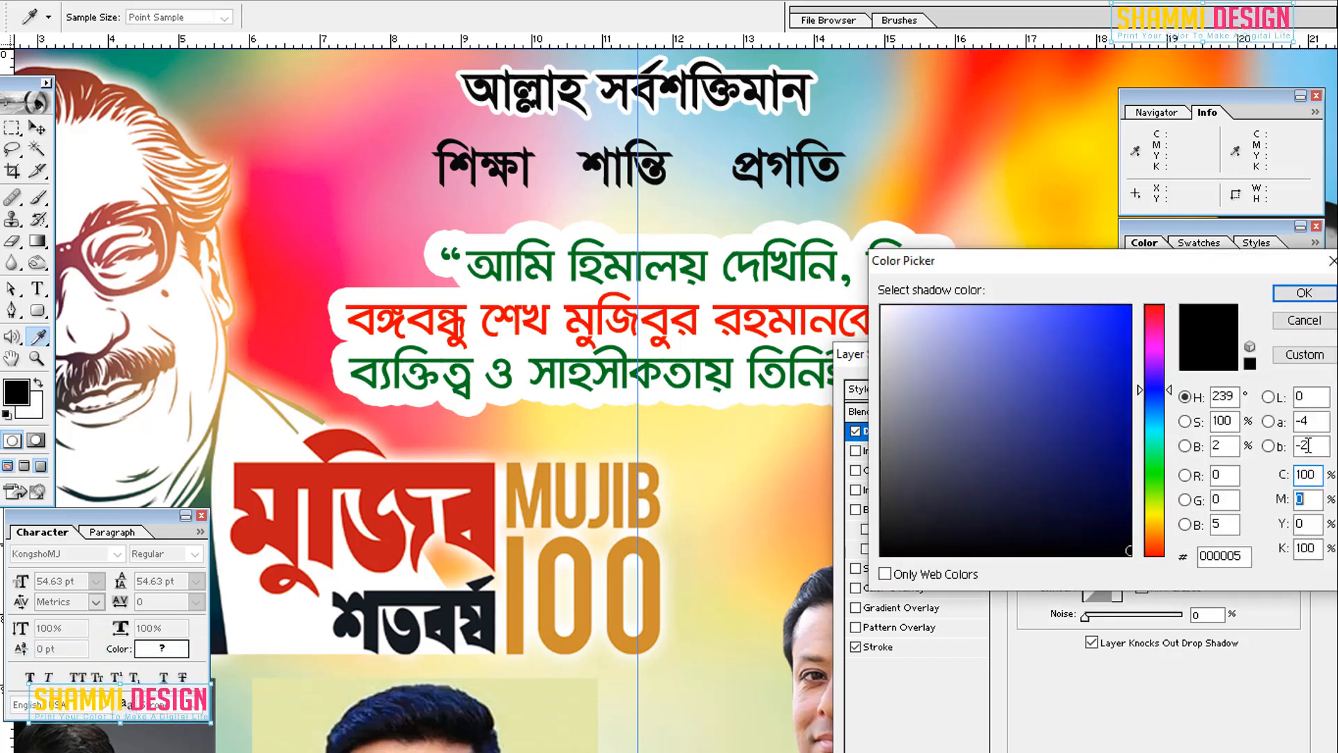
pyautogui.press('Tab')
pyautogui.write('100')
pyautogui.press('Tab')
pyautogui.write('0')
pyautogui.press('Return')
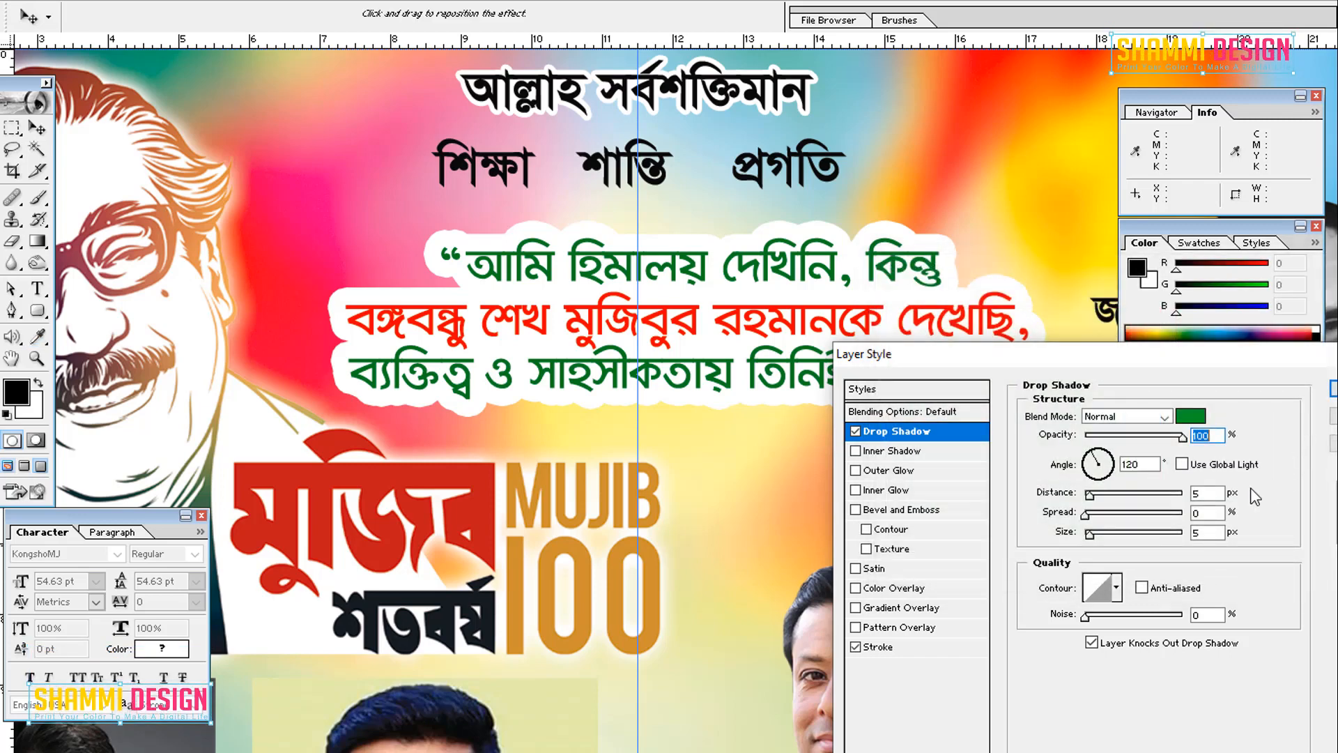
# Set the quote's drop shadow to distance 0 px, spread 100% and size 22 px, forming a green border
pyautogui.moveTo(1106, 514); pyautogui.dragTo(1165, 515)
pyautogui.moveTo(1091, 535)
pyautogui.mouseDown()
pyautogui.moveTo(1106, 532)
pyautogui.moveTo(1084, 494)
pyautogui.moveTo(1096, 534)
pyautogui.mouseUp()
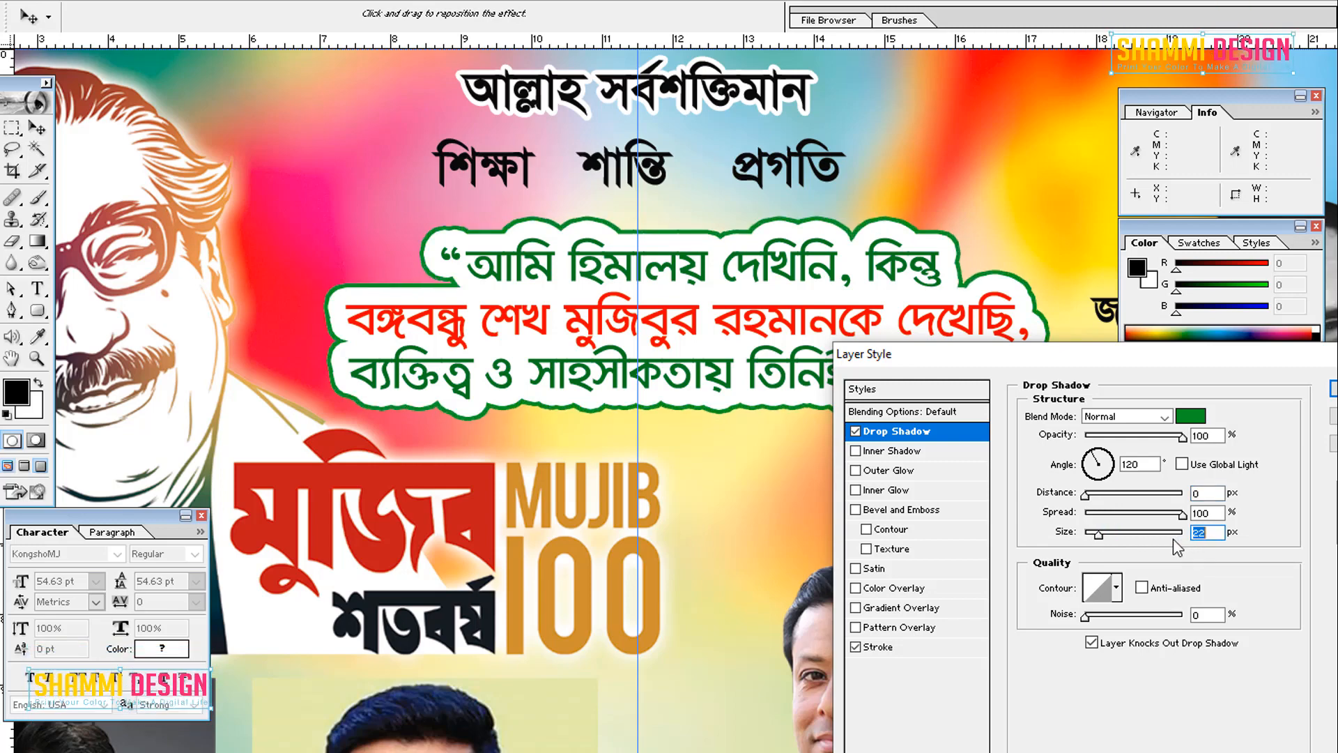
pyautogui.press('Return')
# Move the two-line slogan "জয় বাংলা জয় বঙ্গবন্ধু" above the black-and-white portrait in the poster's upper right corner
pyautogui.press('Tab')
pyautogui.hotkey('ctrl', '-')
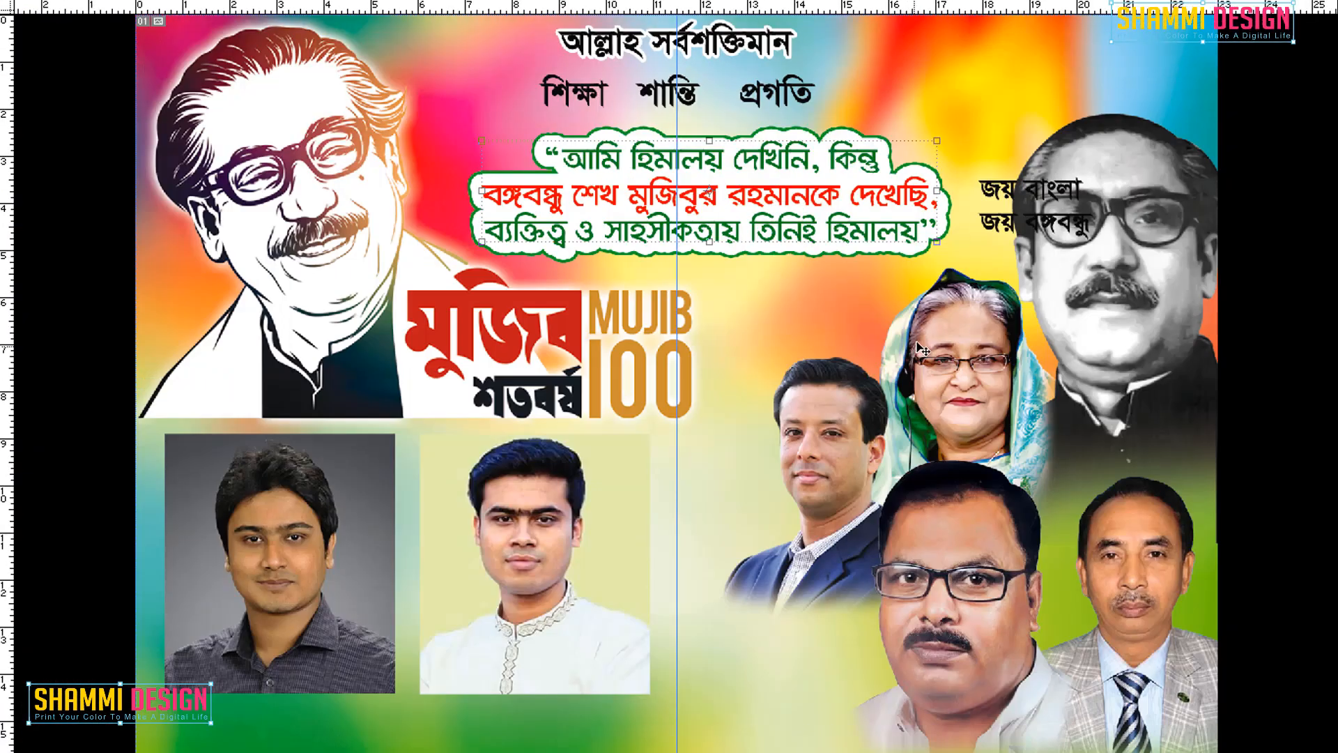
pyautogui.click(994, 192)
pyautogui.moveTo(995, 193); pyautogui.dragTo(1111, 69)
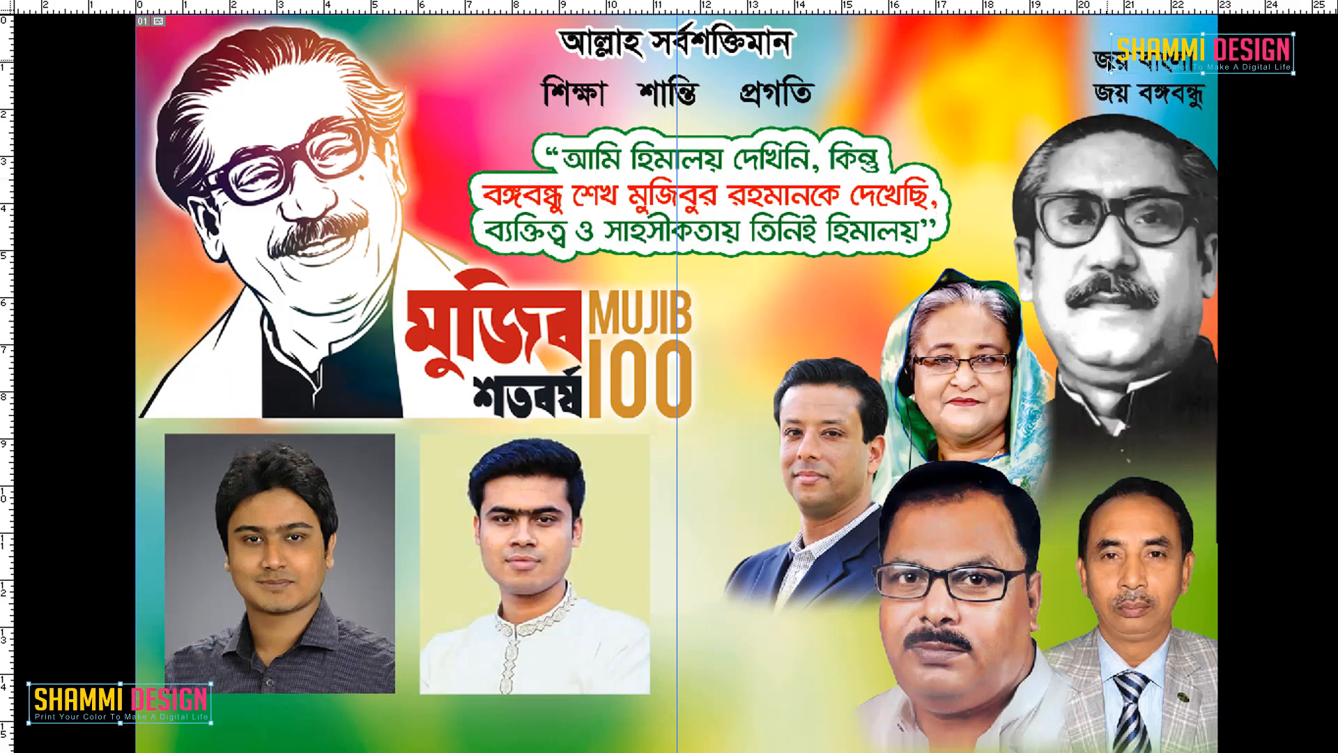
# Colour the "জয় বাংলা জয় বঙ্গবন্ধু" slogan magenta with C 40, M 100, Y 0
pyautogui.press('Tab')
pyautogui.click(173, 647)
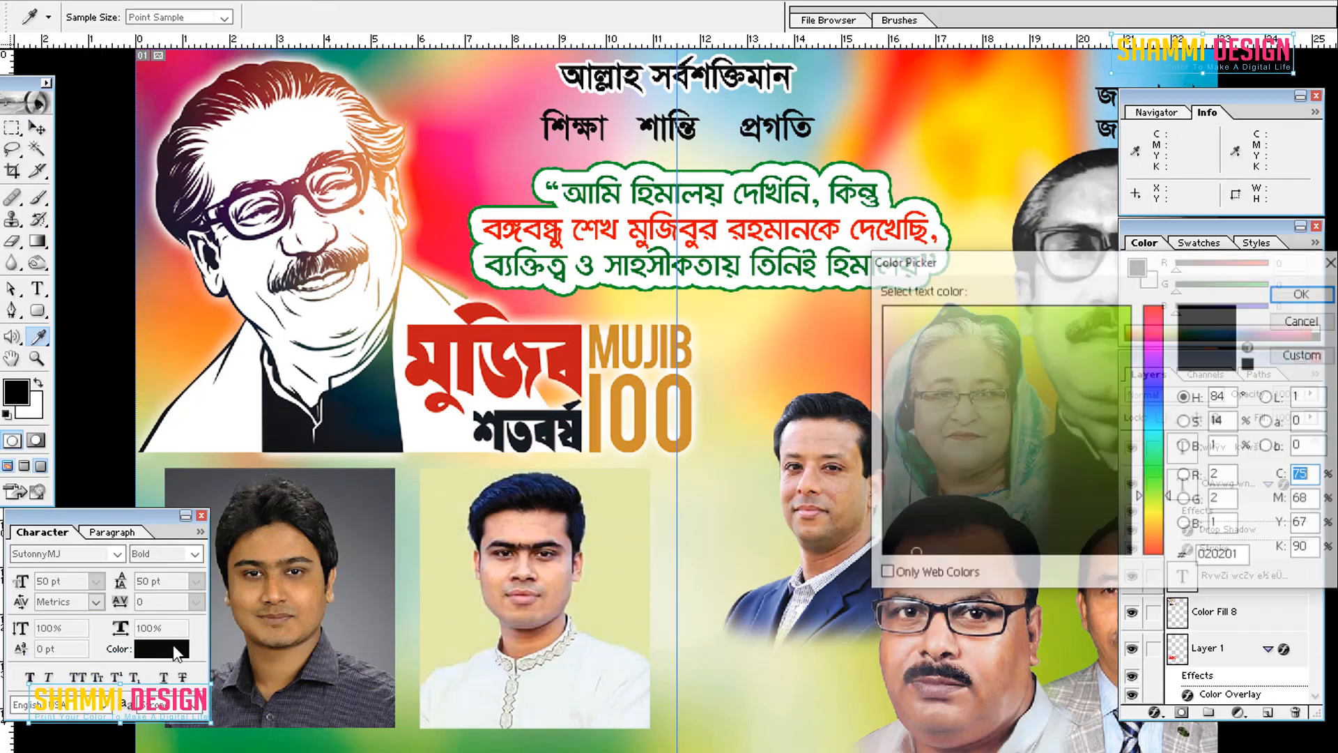
pyautogui.write('40')
pyautogui.press('Tab')
pyautogui.write('10')
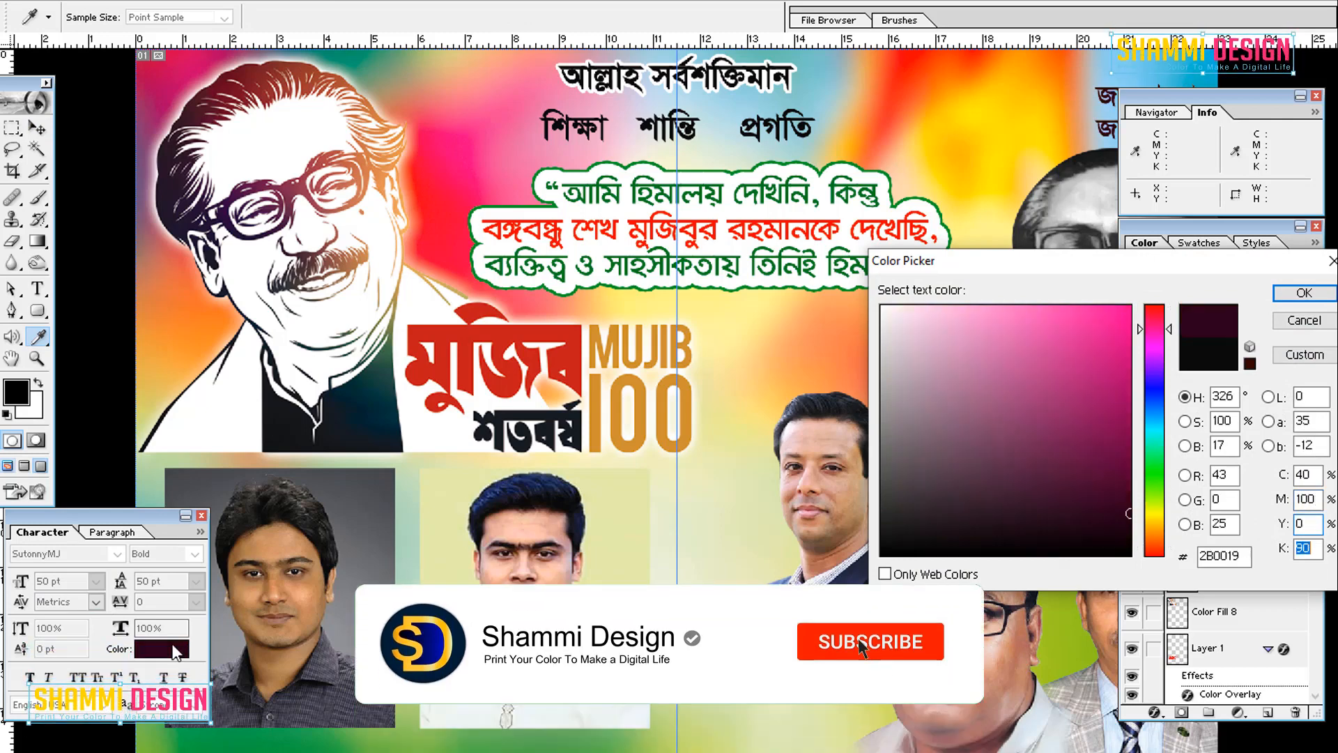
pyautogui.press('Return')
pyautogui.press('Tab')
pyautogui.press('Tab')
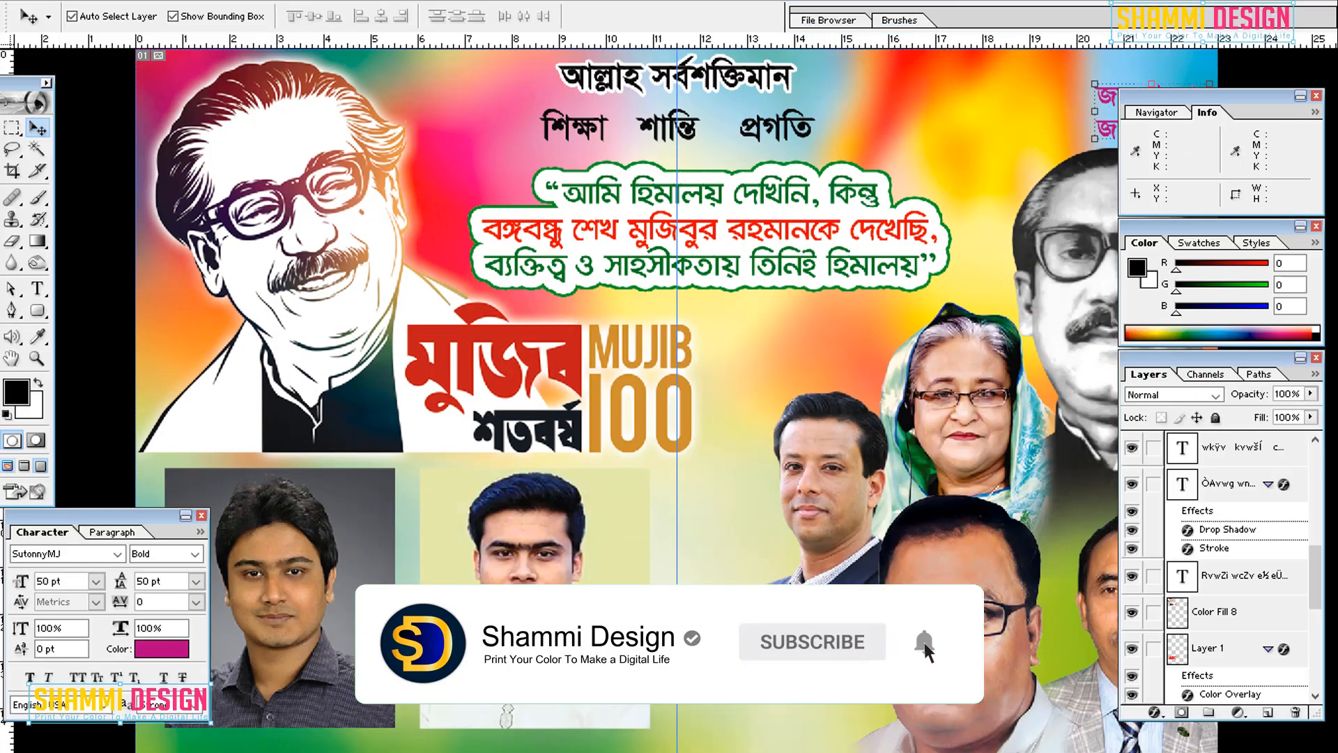
# Add a 3 px white outside stroke to the "জয় বাংলা জয় বঙ্গবন্ধু" slogan
pyautogui.press('h')
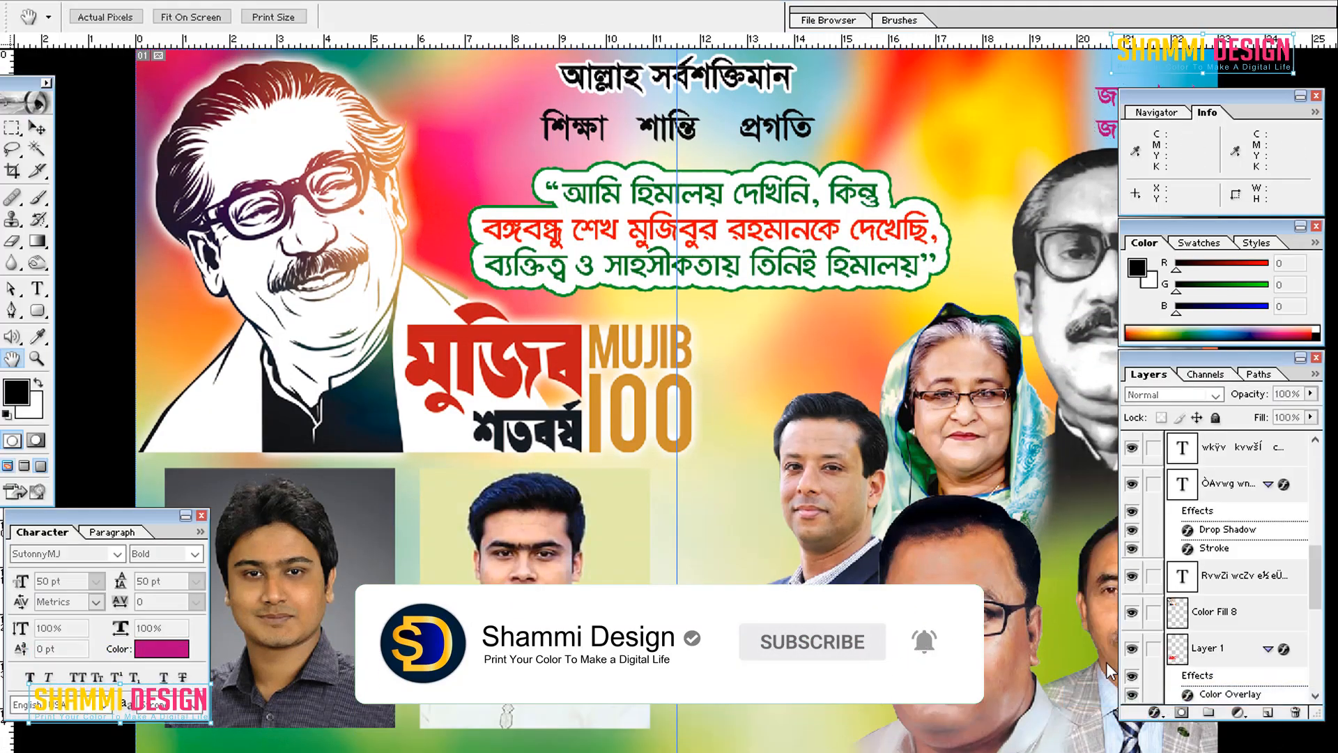
pyautogui.hotkey('alt', 'l')
pyautogui.press('y')
pyautogui.press('k')
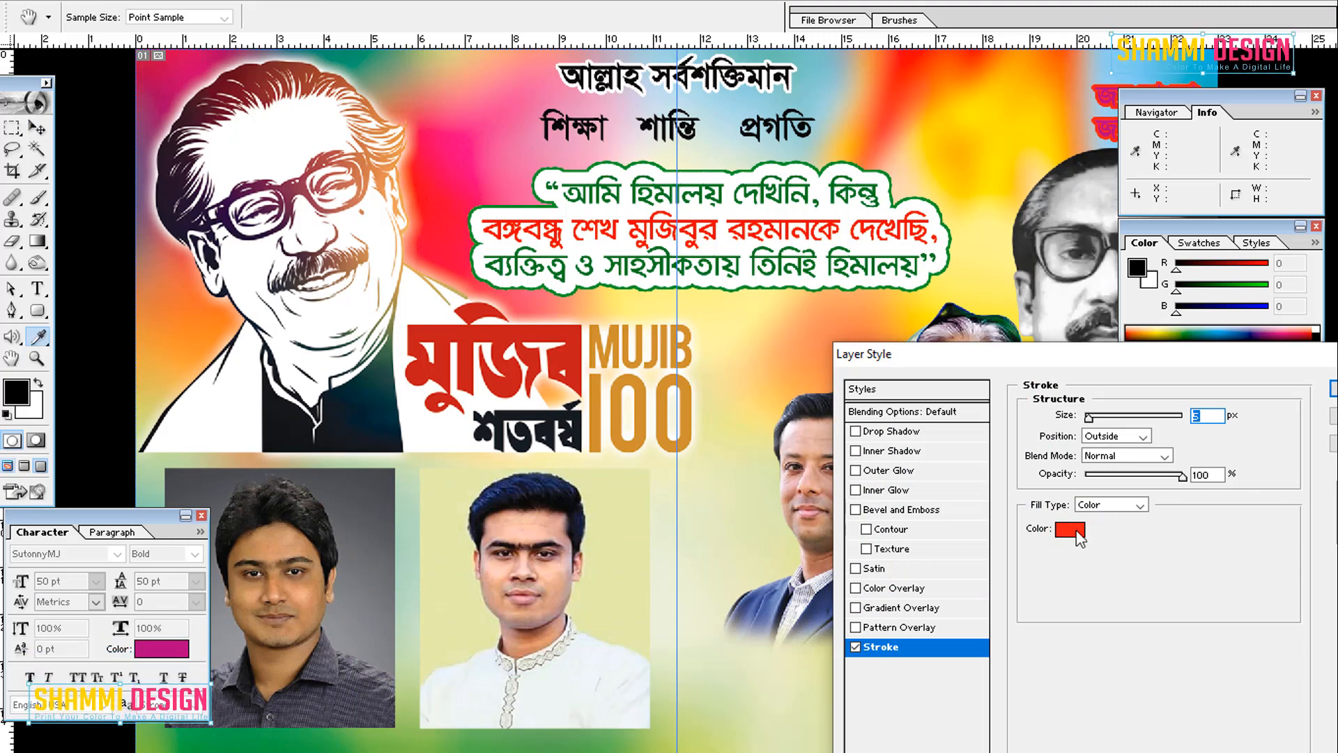
pyautogui.click(1069, 529)
pyautogui.press('Return')
pyautogui.press('Return')
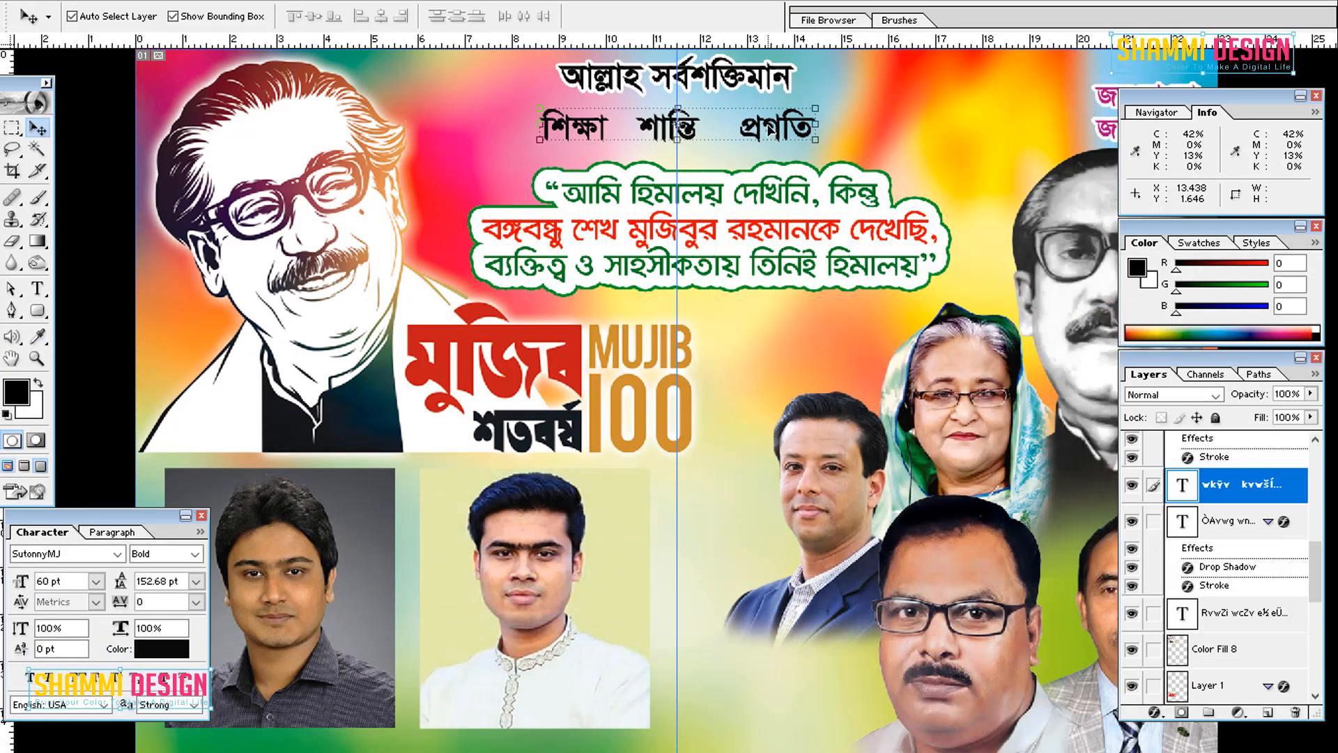
# Colour the middle word "শান্তি" of the slogan under the heading red with C 0, M 100, Y 100, K 0
pyautogui.hotkey('ctrl', '+')
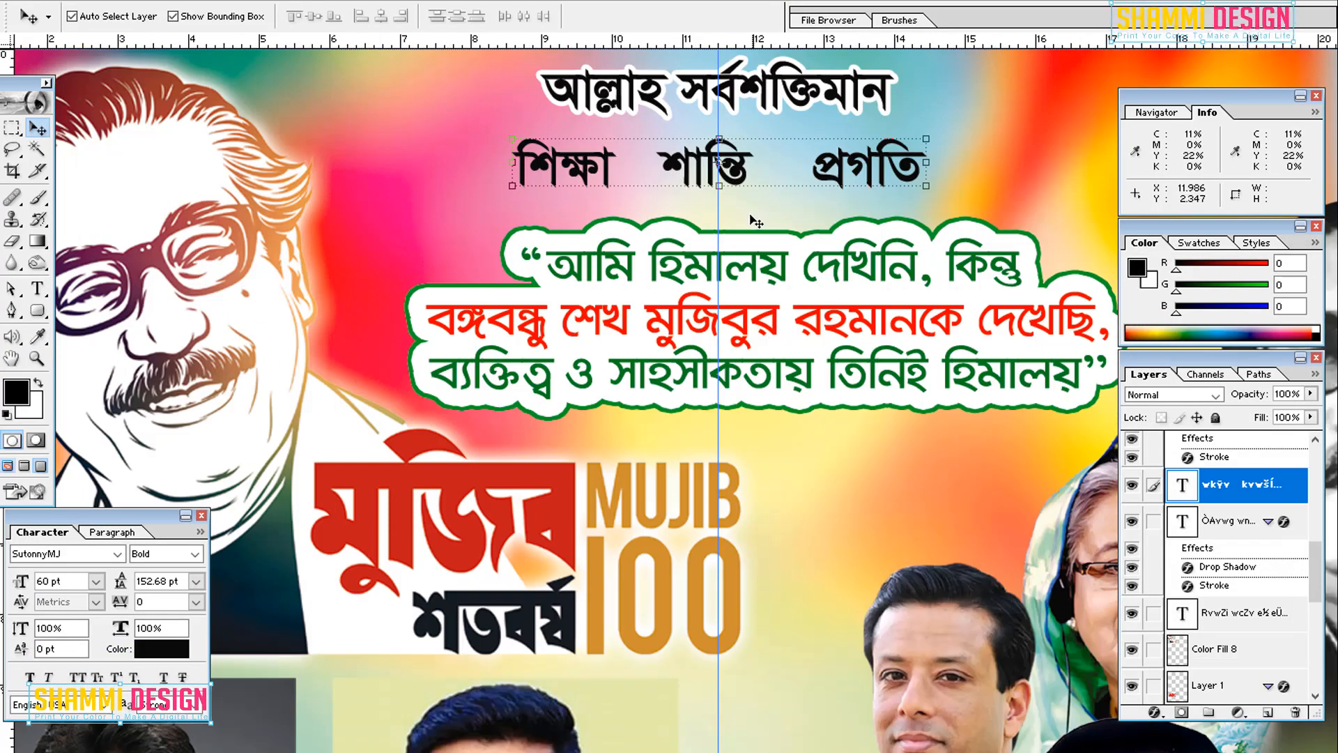
pyautogui.press('t')
pyautogui.moveTo(660, 173); pyautogui.dragTo(761, 174)
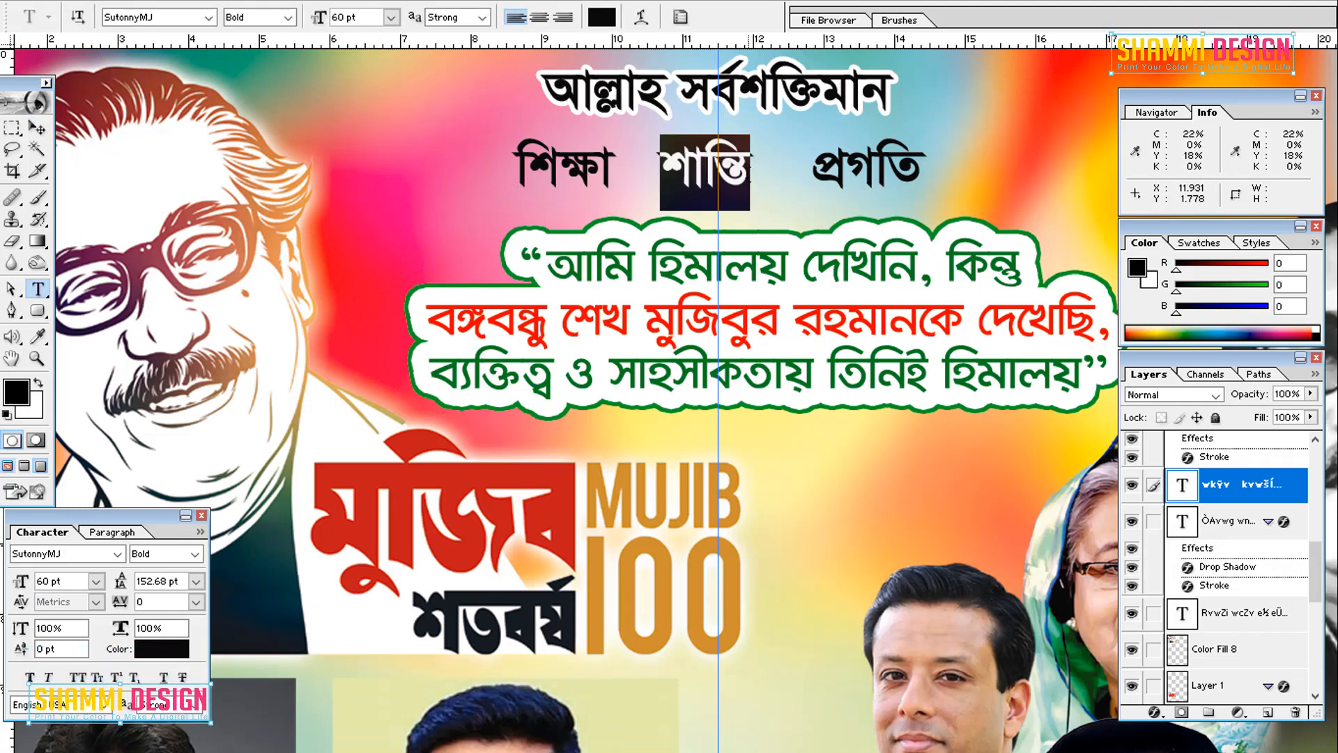
pyautogui.click(602, 16)
pyautogui.write('1')
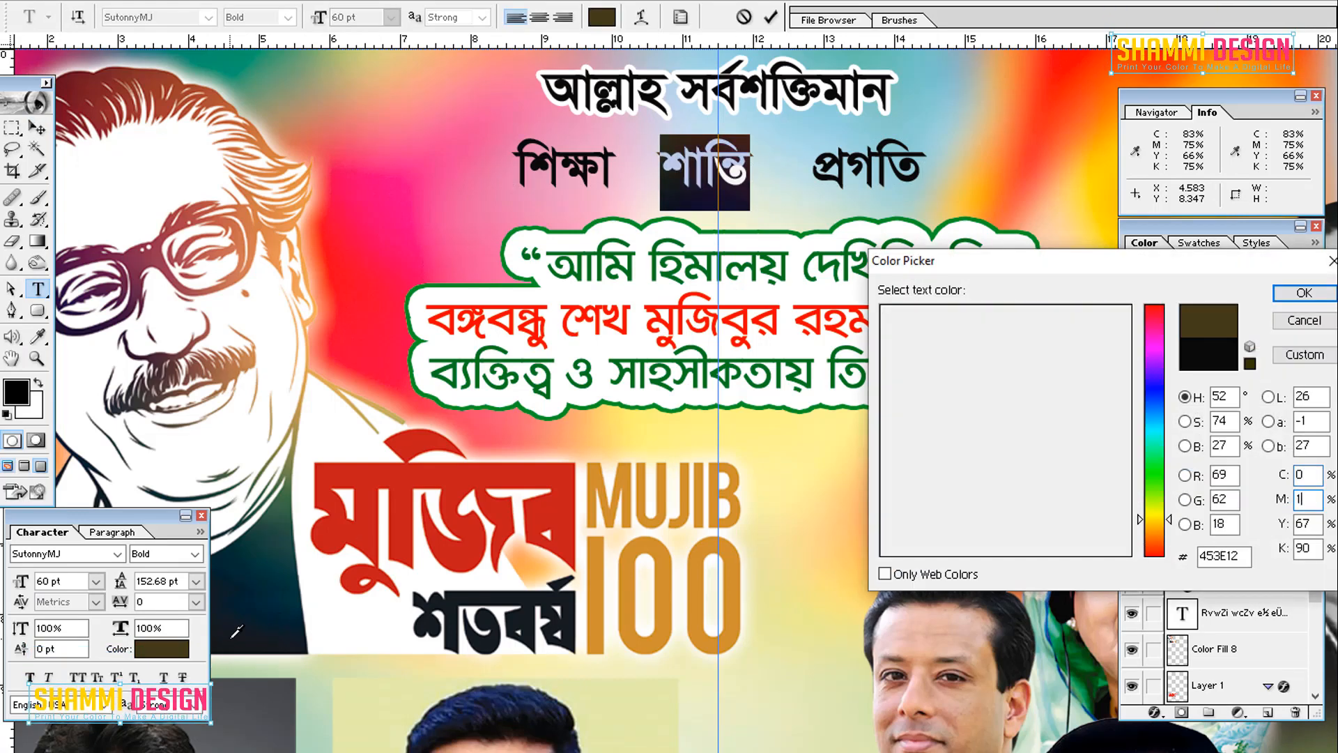
pyautogui.write('00')
pyautogui.press('Tab')
pyautogui.write('0')
pyautogui.press('Return')
pyautogui.hotkey('ctrl', 'Return')
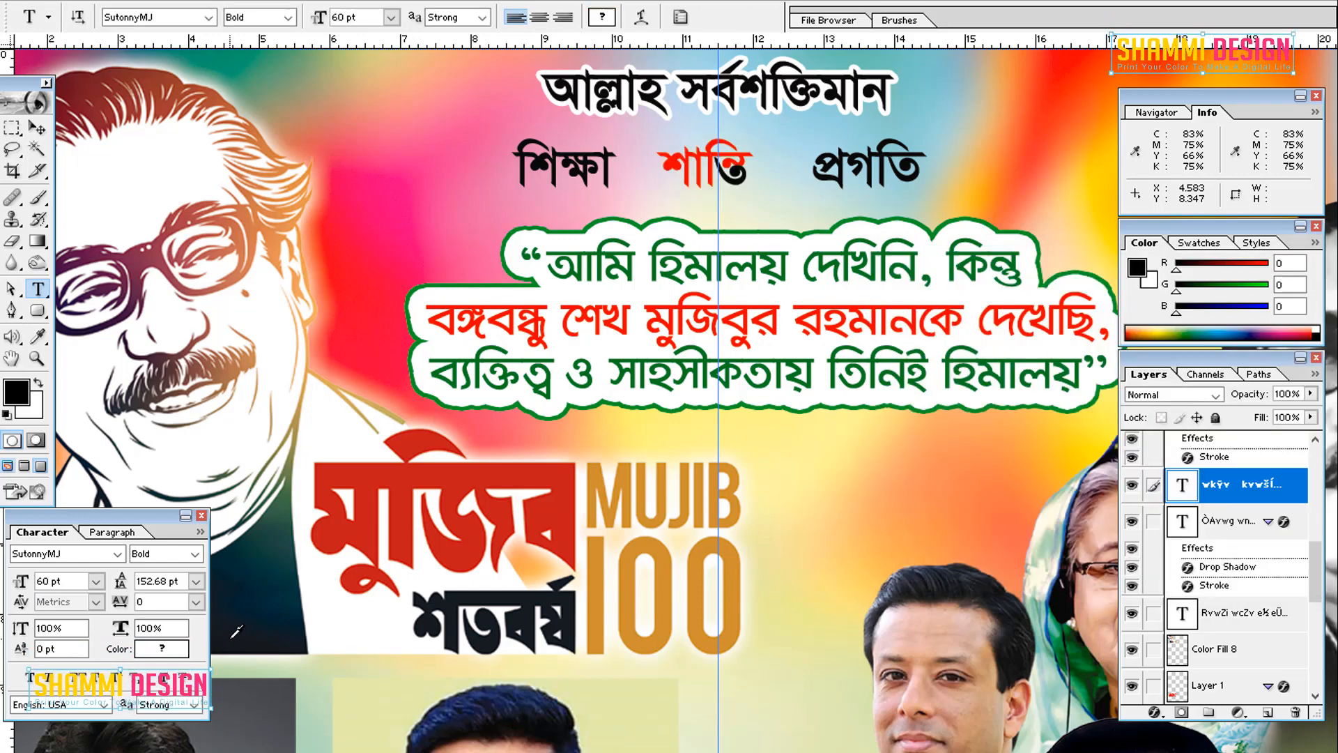
# Apply the same red to the whole word "শান্তি", including its last letter
pyautogui.moveTo(656, 194); pyautogui.dragTo(766, 188)
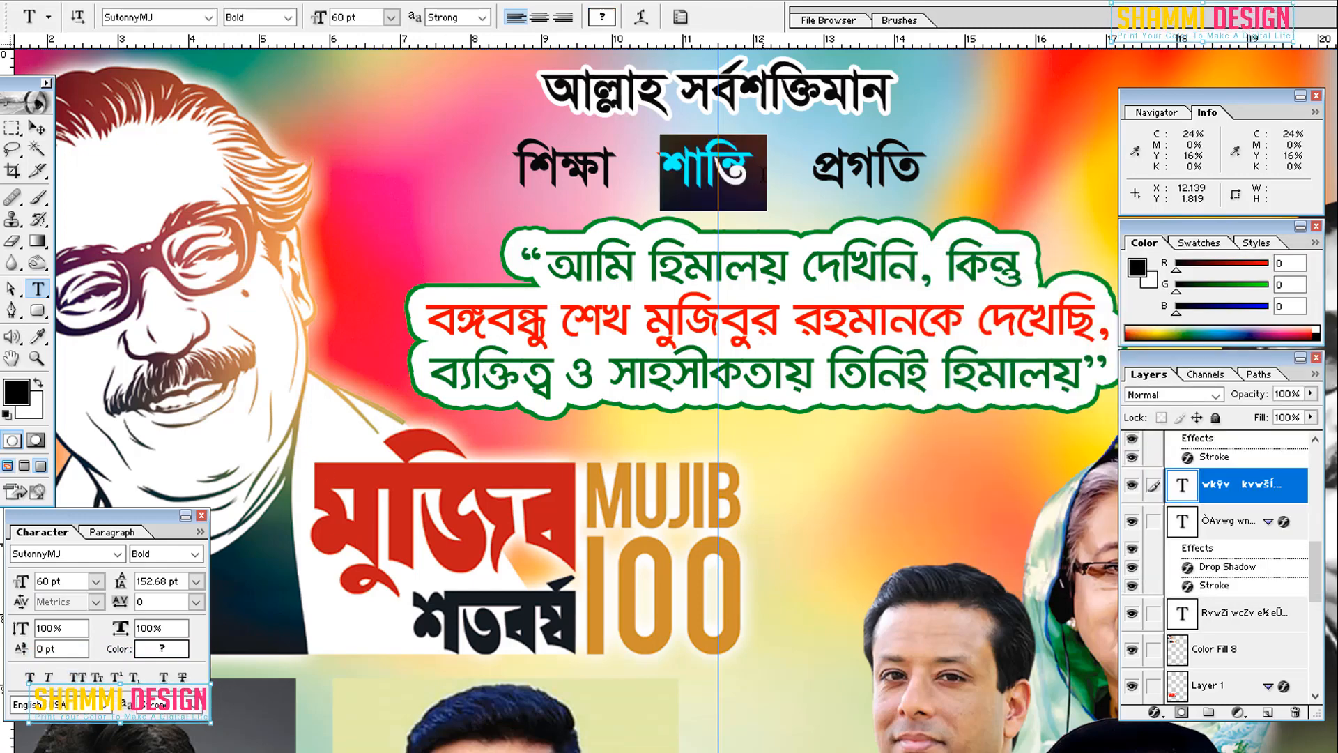
pyautogui.click(162, 648)
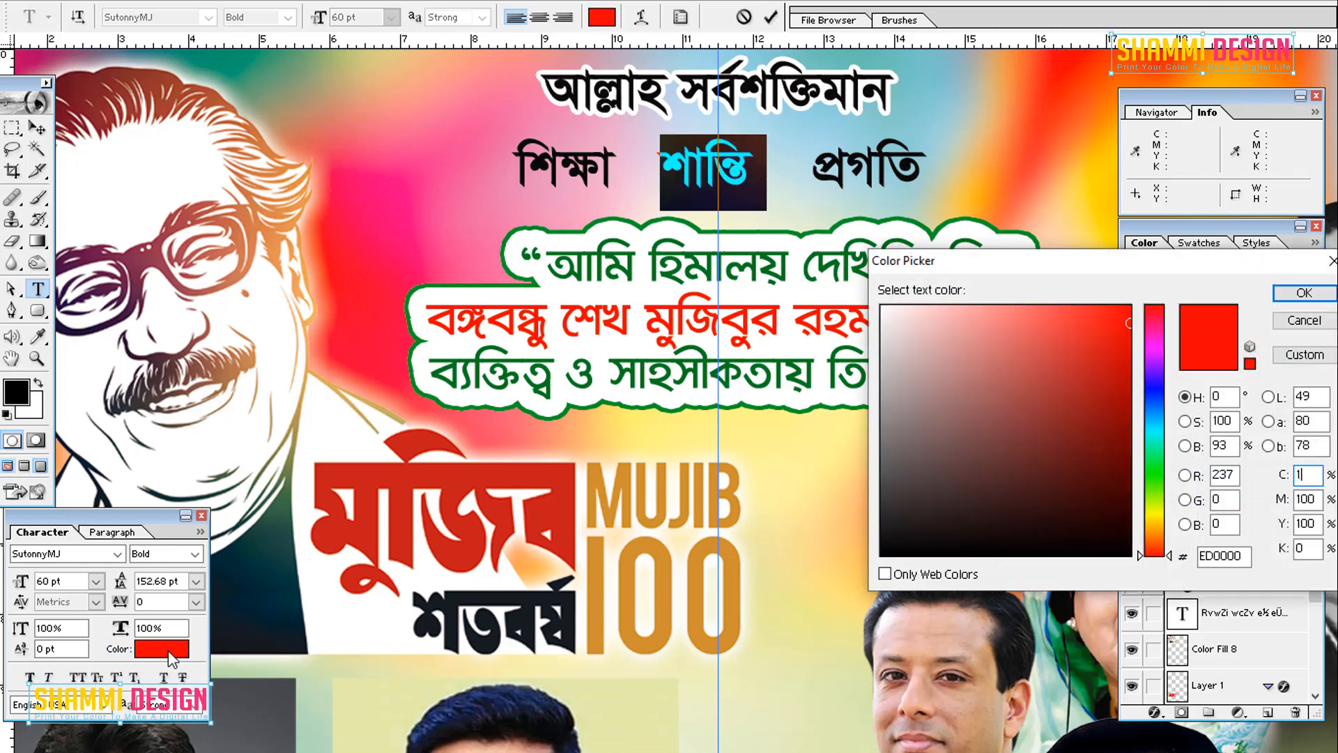
pyautogui.press('Return')
pyautogui.hotkey('ctrl', 'Return')
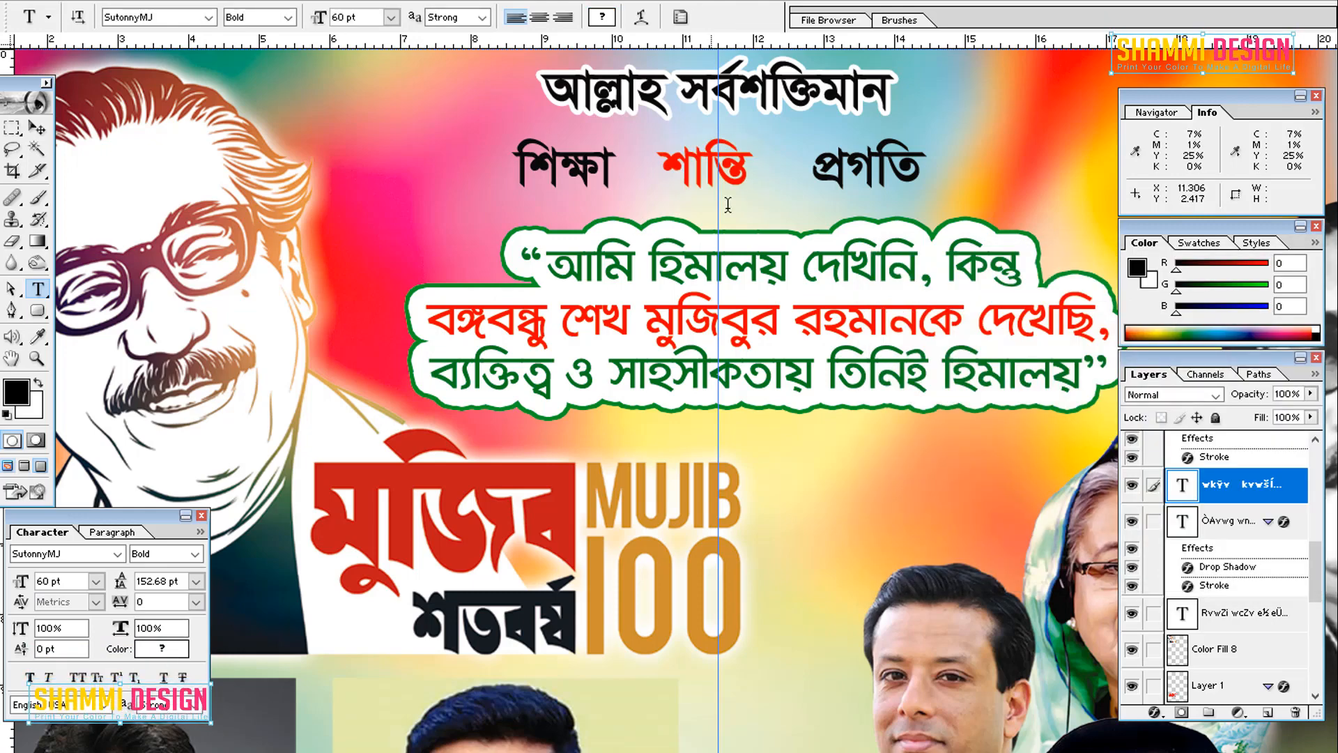
# Colour the last slogan word "প্রগতি" green with C 80, M 0, Y 100, K 0
pyautogui.doubleClick(848, 171)
pyautogui.click(180, 648)
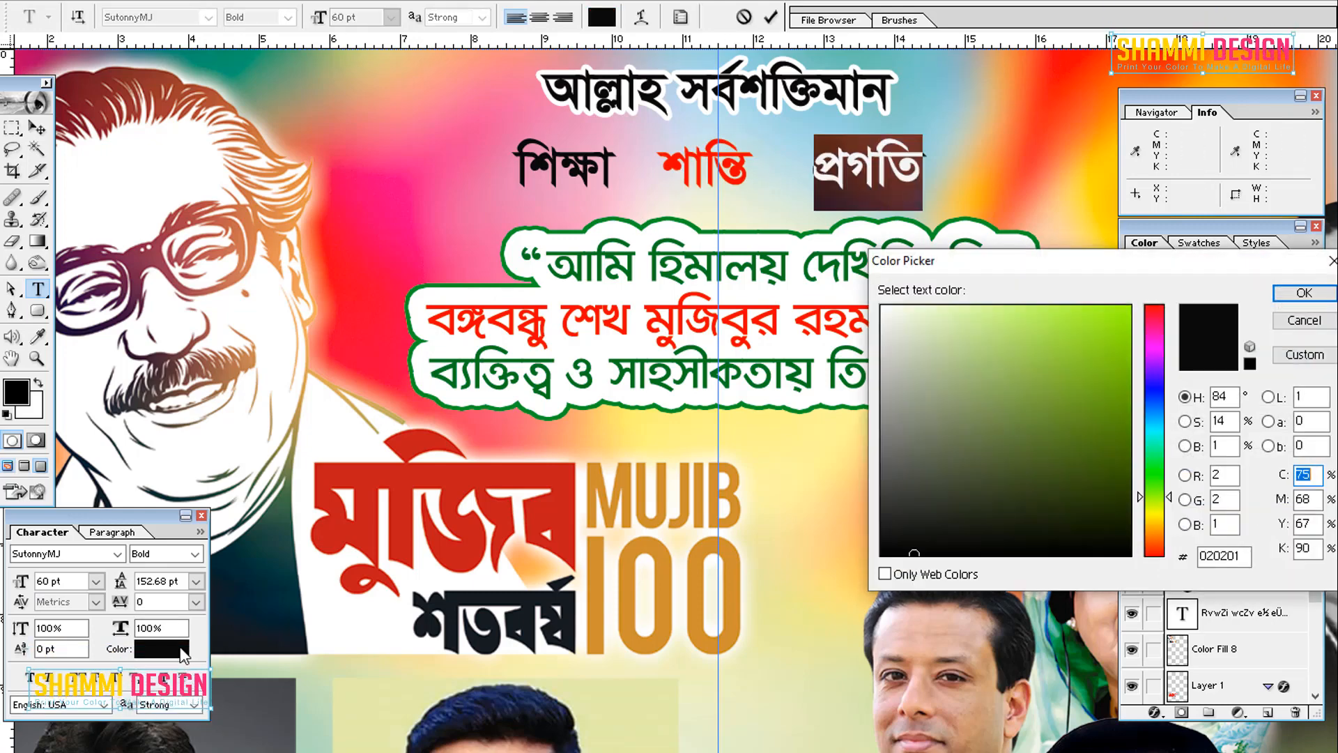
pyautogui.write('80')
pyautogui.press('Tab')
pyautogui.write('0')
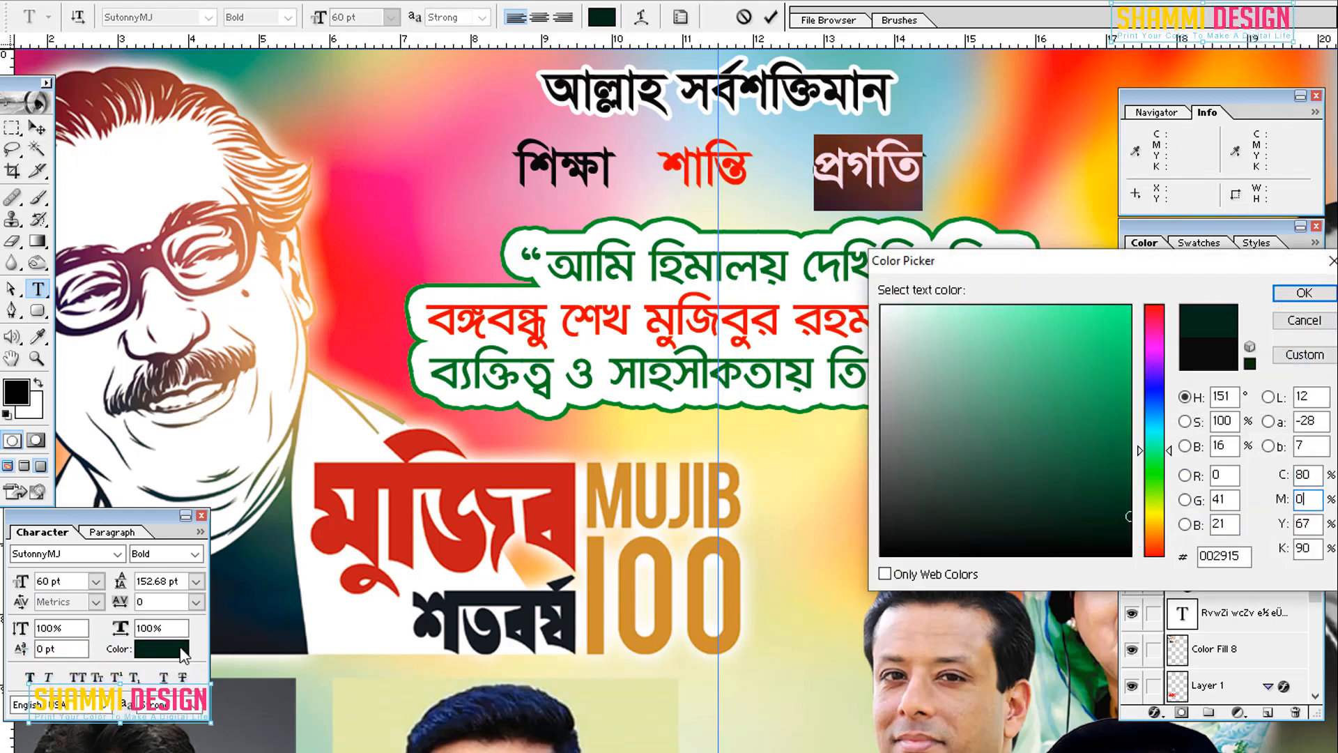
pyautogui.press('Tab')
pyautogui.write('100')
pyautogui.press('Tab')
pyautogui.write('0')
pyautogui.press('Return')
pyautogui.hotkey('ctrl', 'Return')
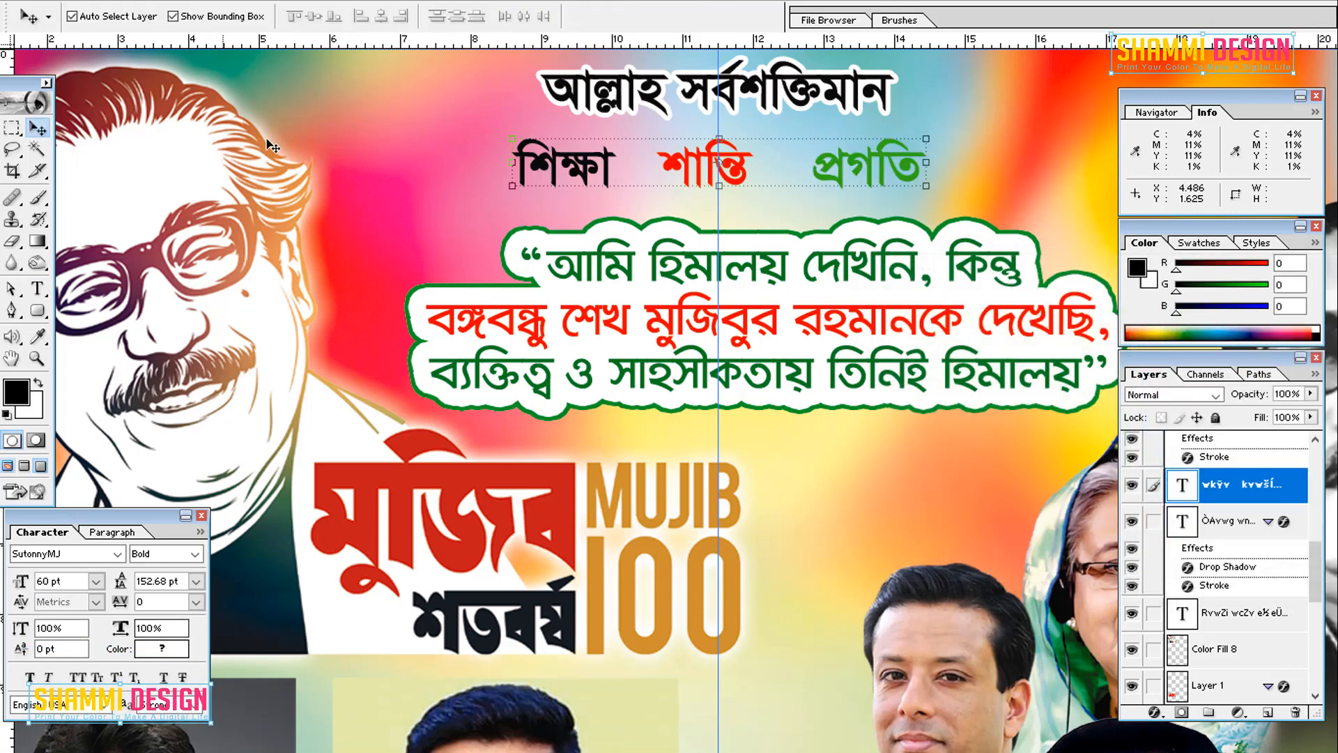
# Colour the first slogan word "শিক্ষা" green with C 80, M 0, Y 100, K 0
pyautogui.doubleClick(564, 170)
pyautogui.click(182, 648)
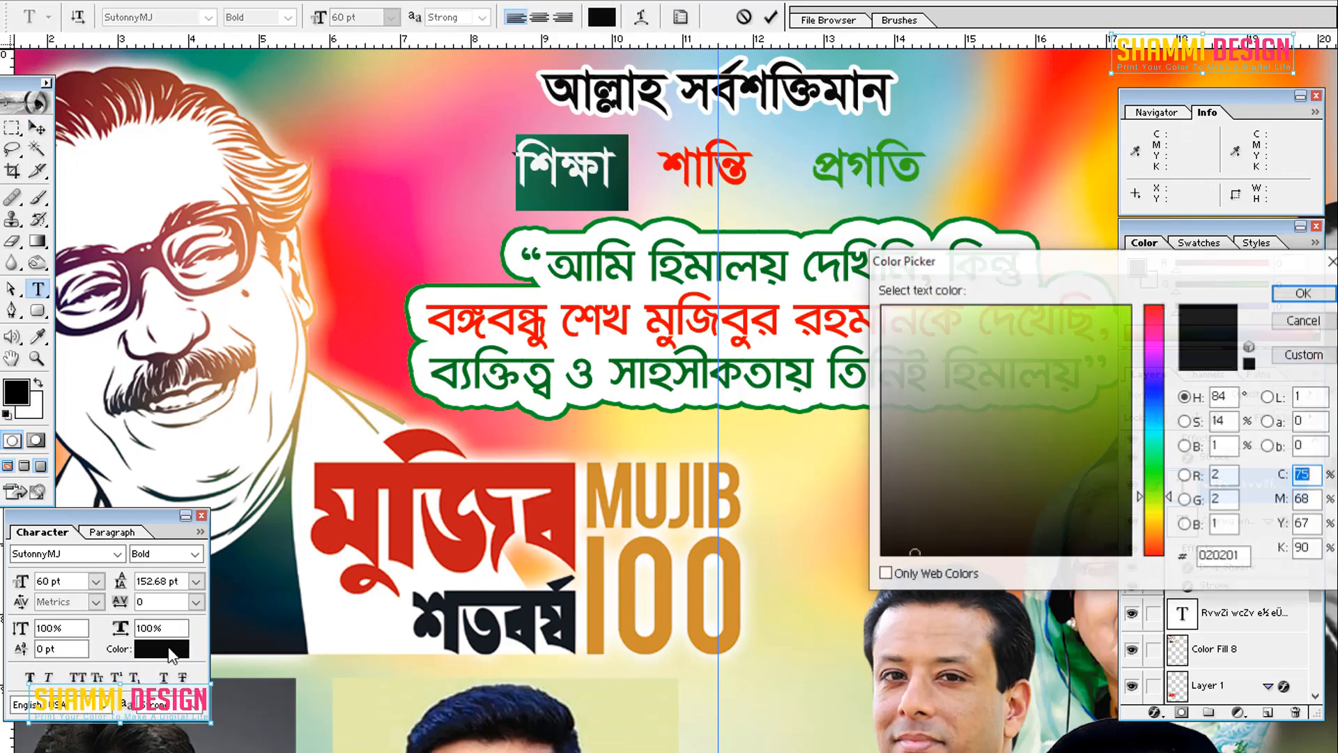
pyautogui.write('80')
pyautogui.press('Tab')
pyautogui.write('0')
pyautogui.press('Tab')
pyautogui.write('100')
pyautogui.press('Tab')
pyautogui.write('0')
pyautogui.press('Return')
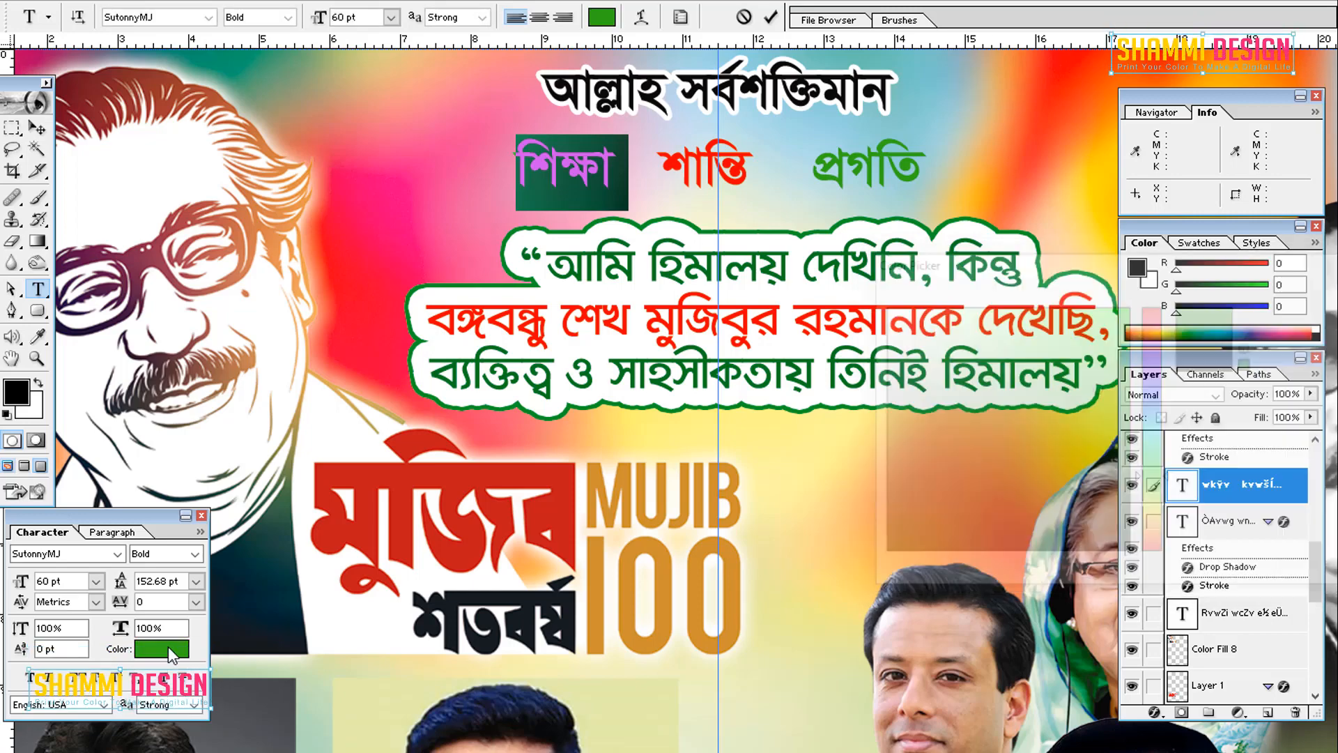
pyautogui.hotkey('ctrl', 'Return')
# Add a 3 px white outside stroke to the slogan "শিক্ষা শান্তি প্রগতি"
pyautogui.click(1154, 711)
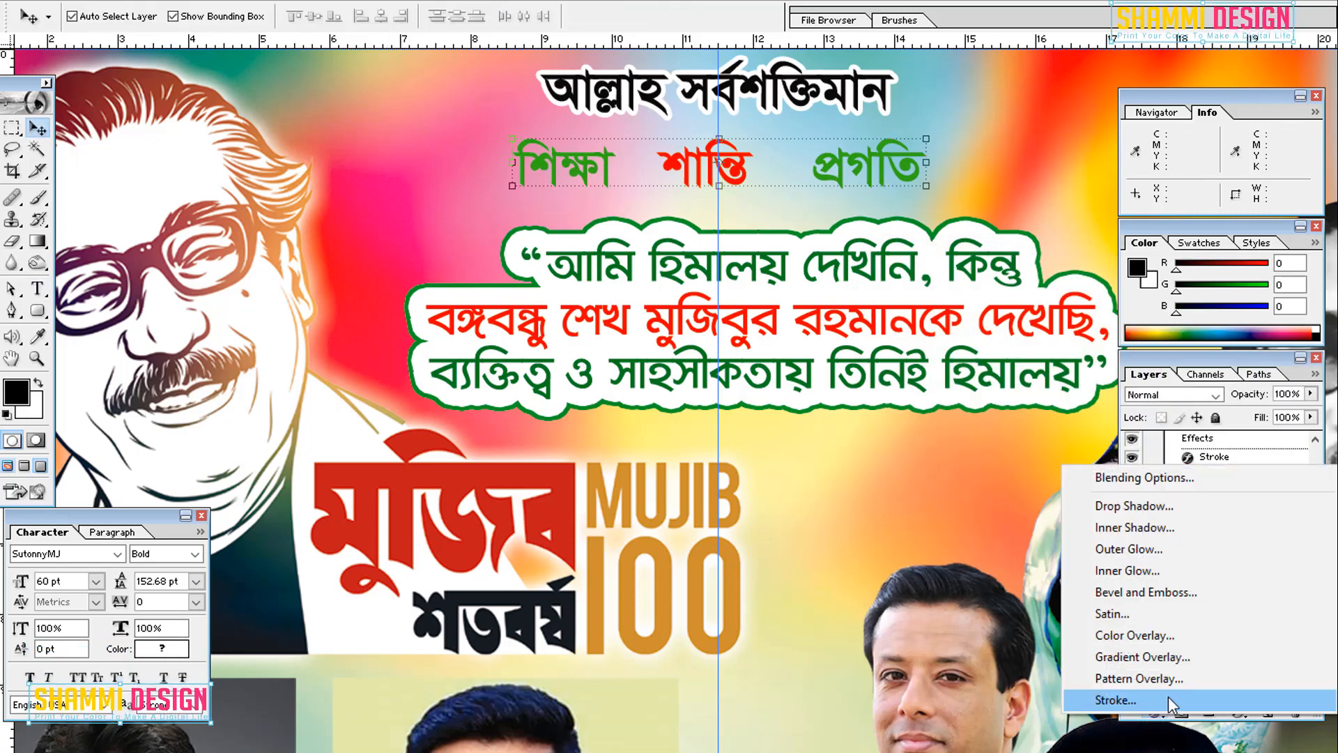
pyautogui.click(1121, 705)
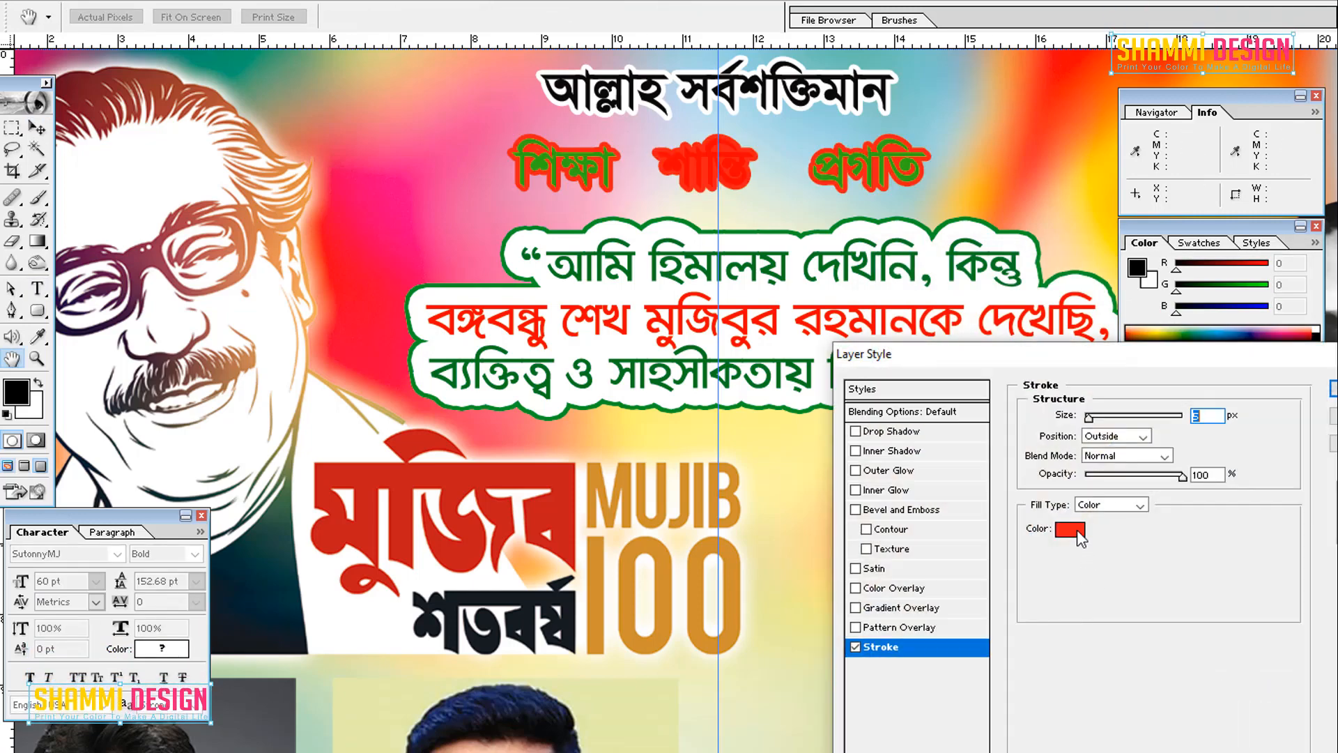
pyautogui.click(1077, 535)
pyautogui.click(882, 303)
pyautogui.press('Return')
pyautogui.press('Return')
# Nudge the two rectangular portraits below the Mujib 100 logo slightly to the left
pyautogui.press('Tab')
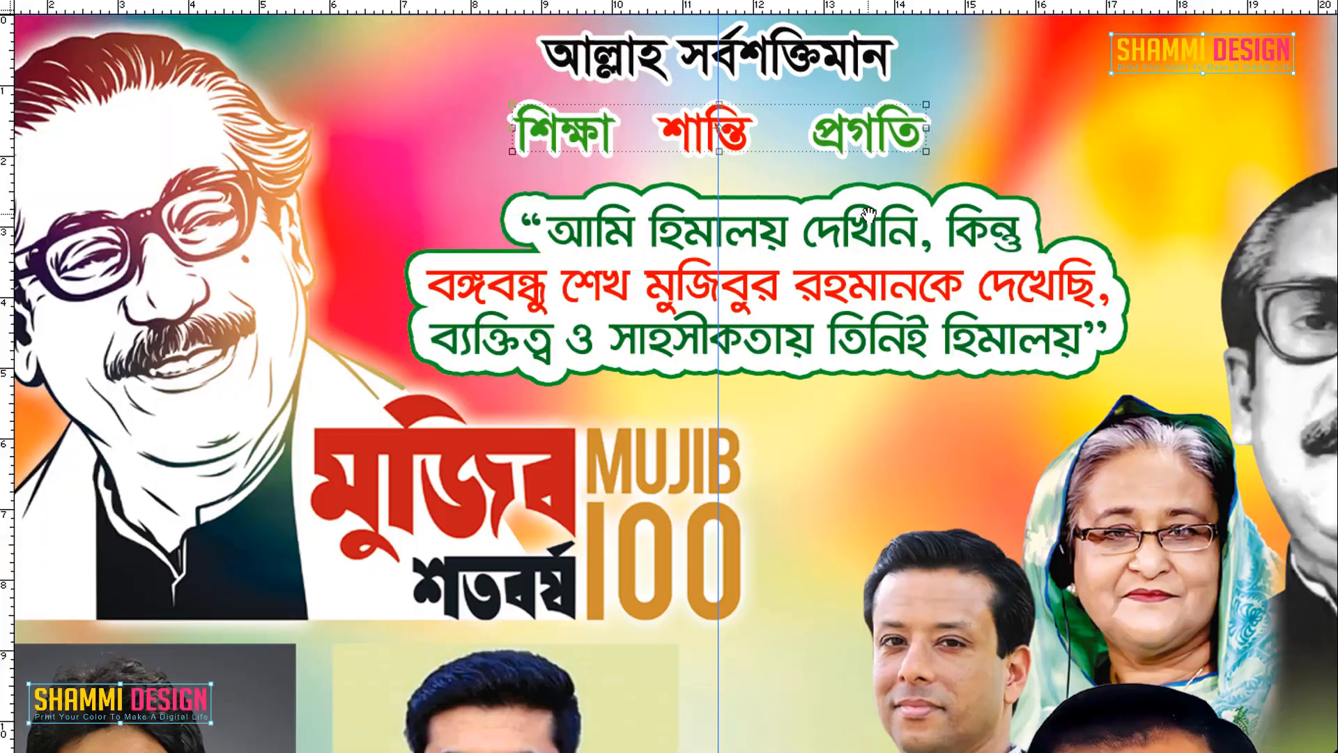
pyautogui.moveTo(868, 214); pyautogui.dragTo(563, 356)
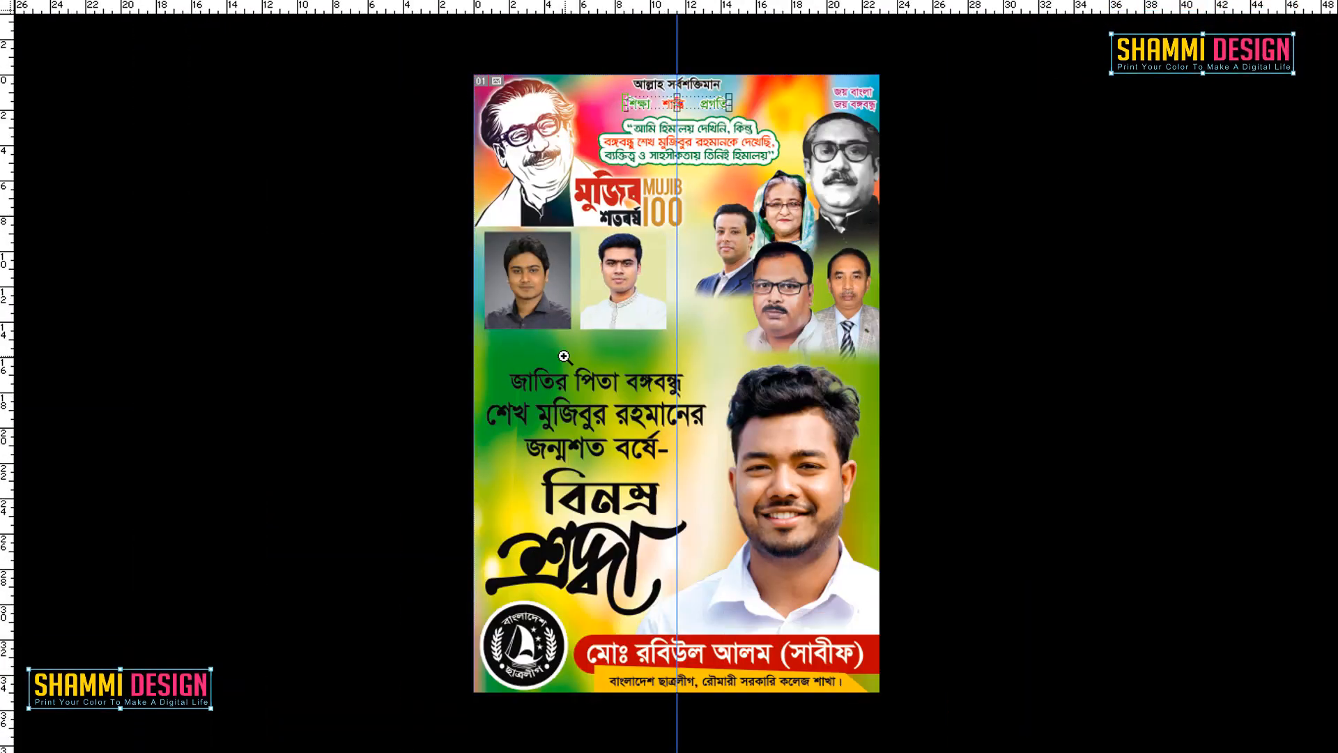
pyautogui.press('Left')
pyautogui.press('Left')
pyautogui.press('Left')
pyautogui.press('Left')
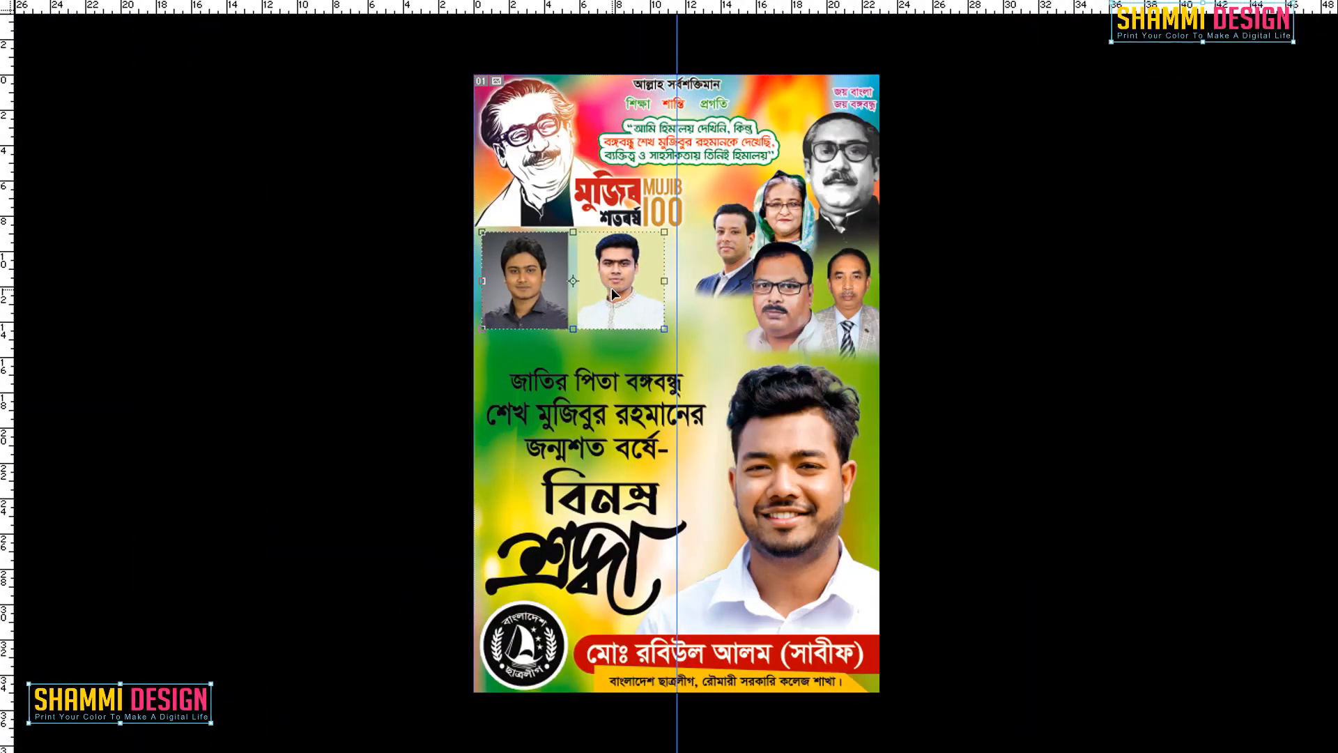
# Add a Multiply drop shadow at 75% opacity with a larger distance to the two rectangular portraits
pyautogui.keyDown('ctrl'); pyautogui.click(559, 298); pyautogui.keyUp('ctrl')
pyautogui.keyDown('ctrl'); pyautogui.click(559, 300); pyautogui.keyUp('ctrl')
pyautogui.press('Tab')
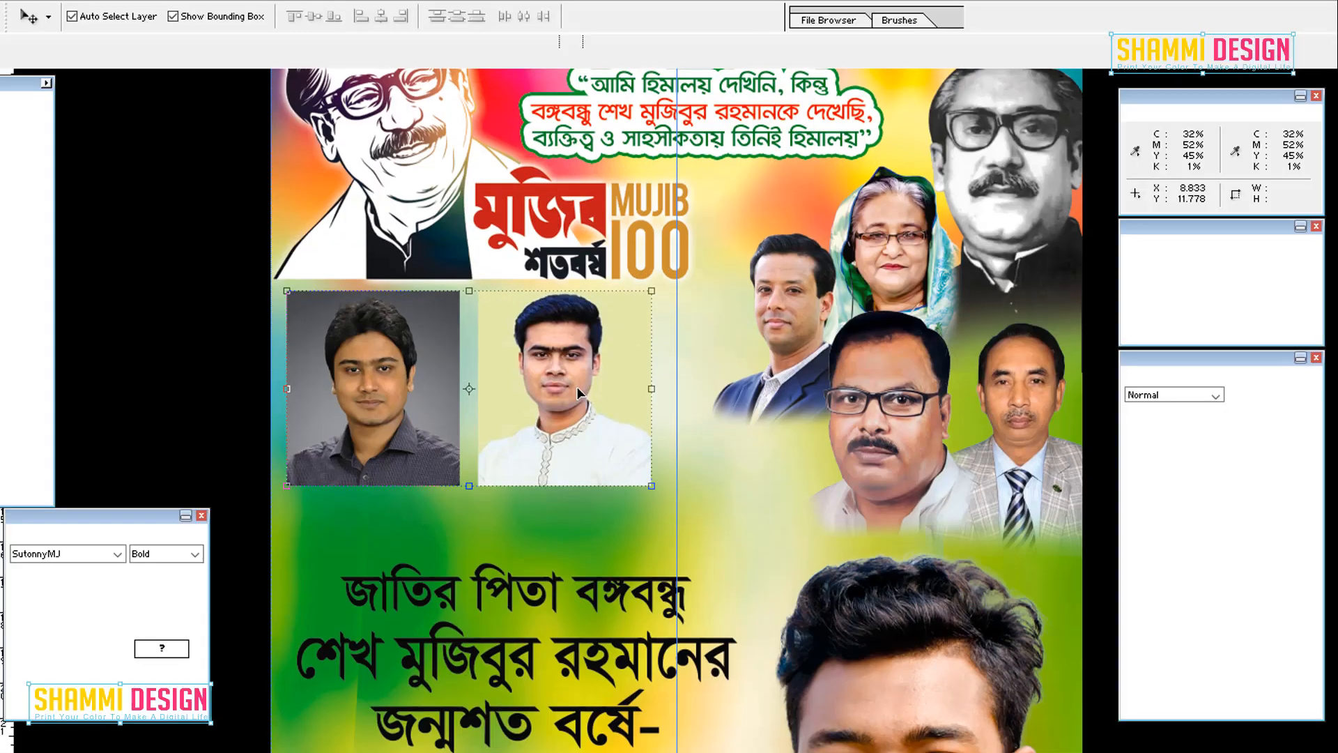
pyautogui.scroll(-3, 1234, 621)
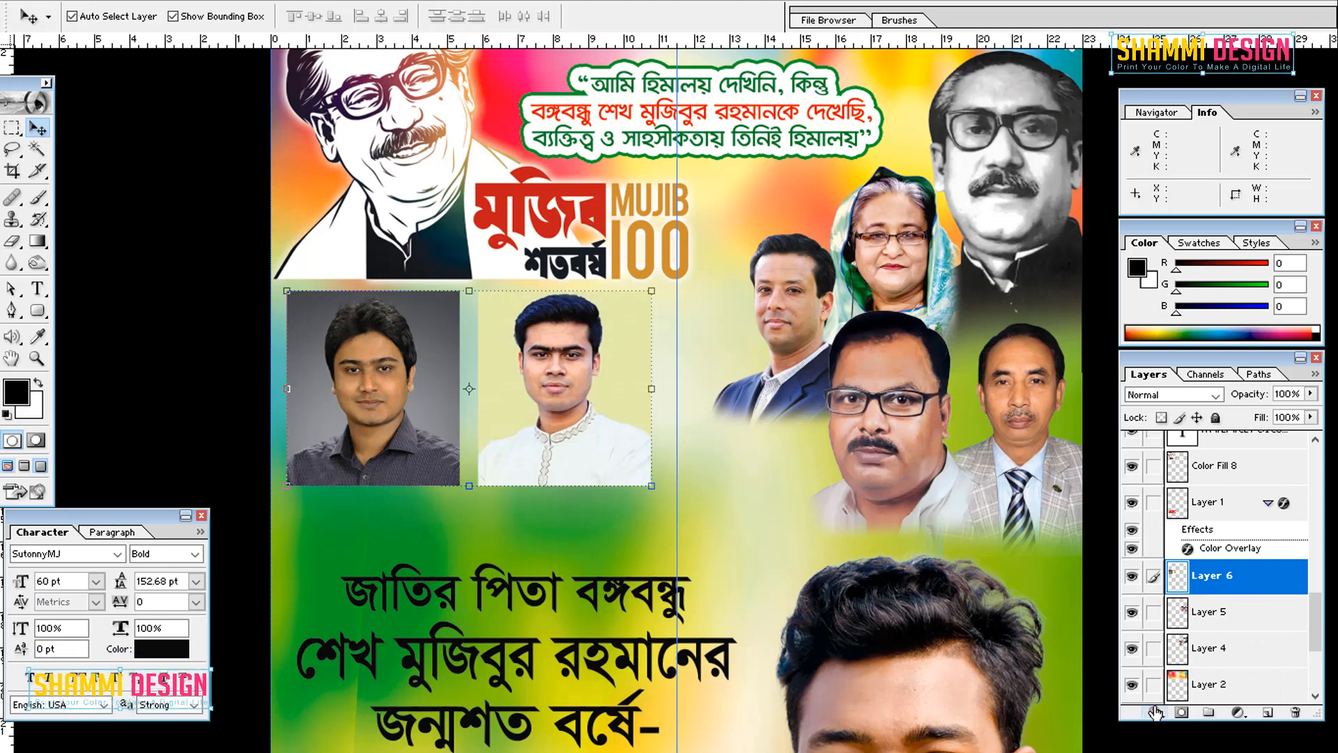
pyautogui.click(1154, 713)
pyautogui.click(1159, 504)
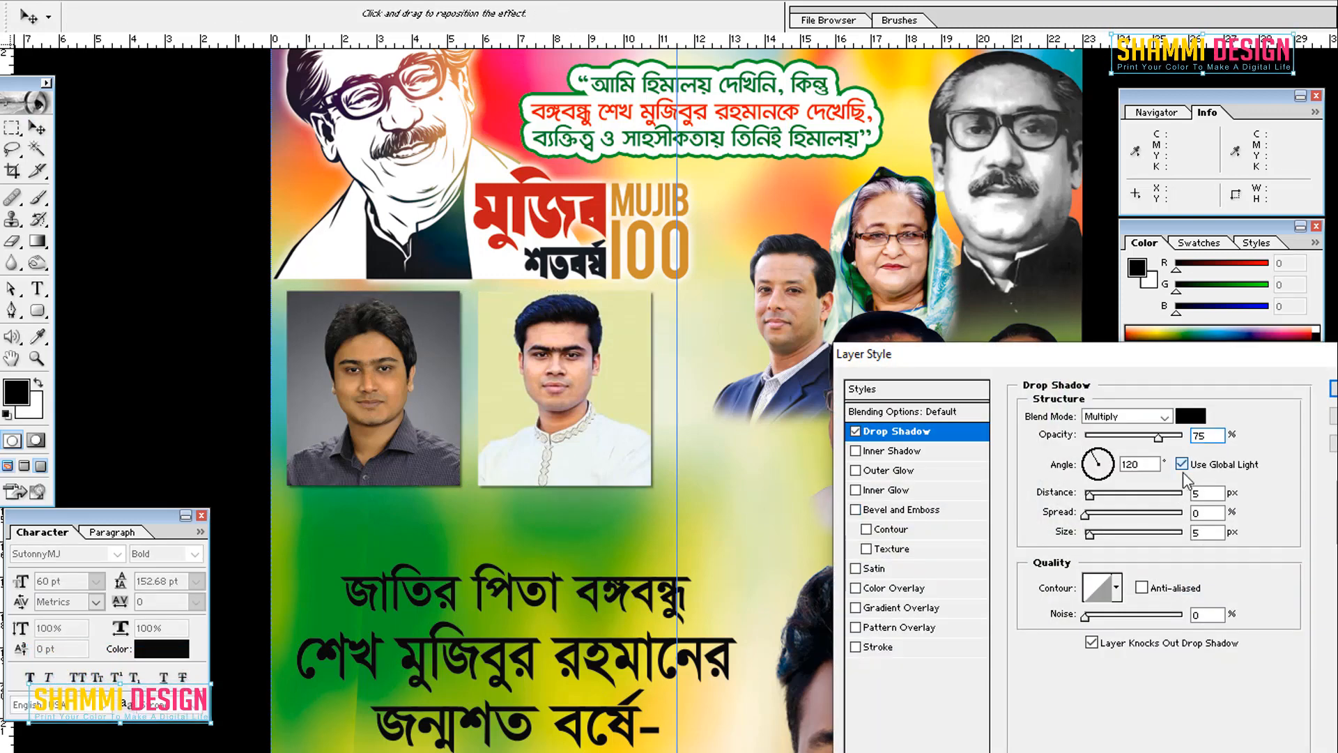
pyautogui.moveTo(1090, 495); pyautogui.dragTo(1103, 499)
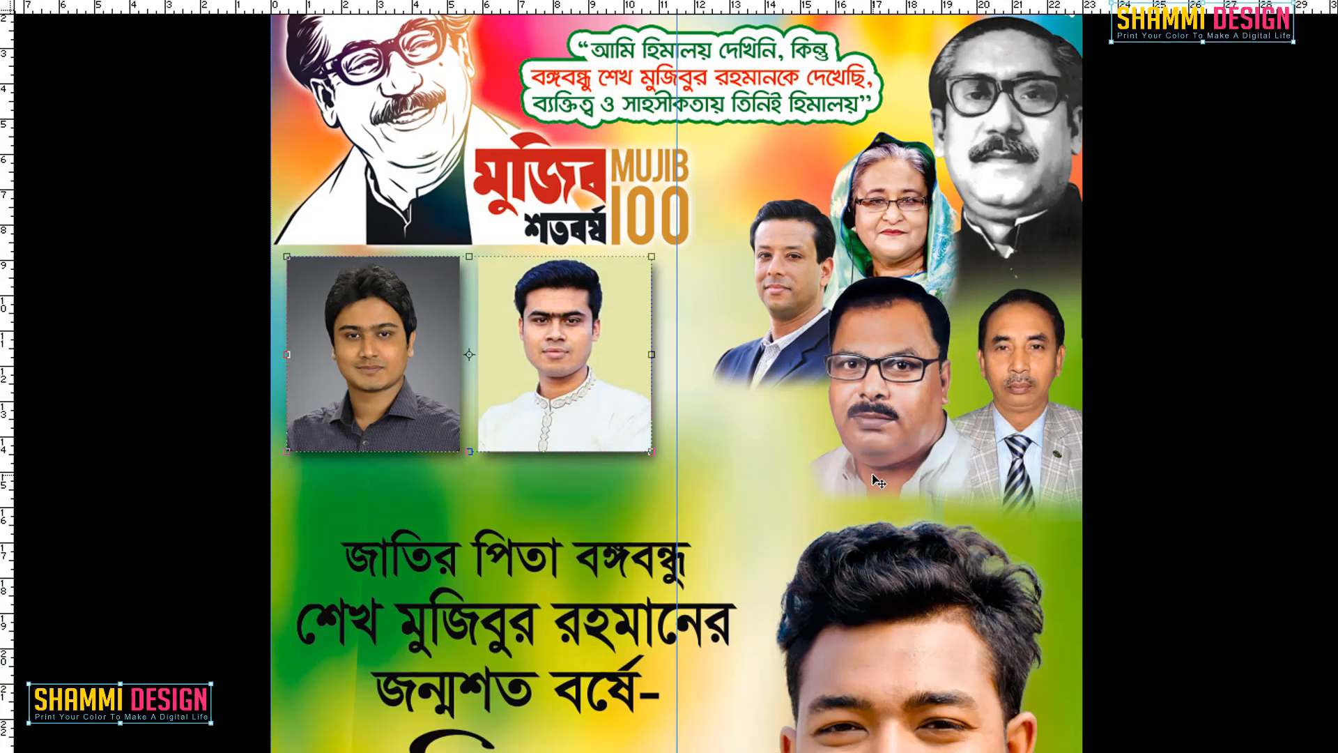
# Move the black heading text block up towards the two rectangular portraits and enlarge it slightly
pyautogui.hotkey('ctrl', '-')
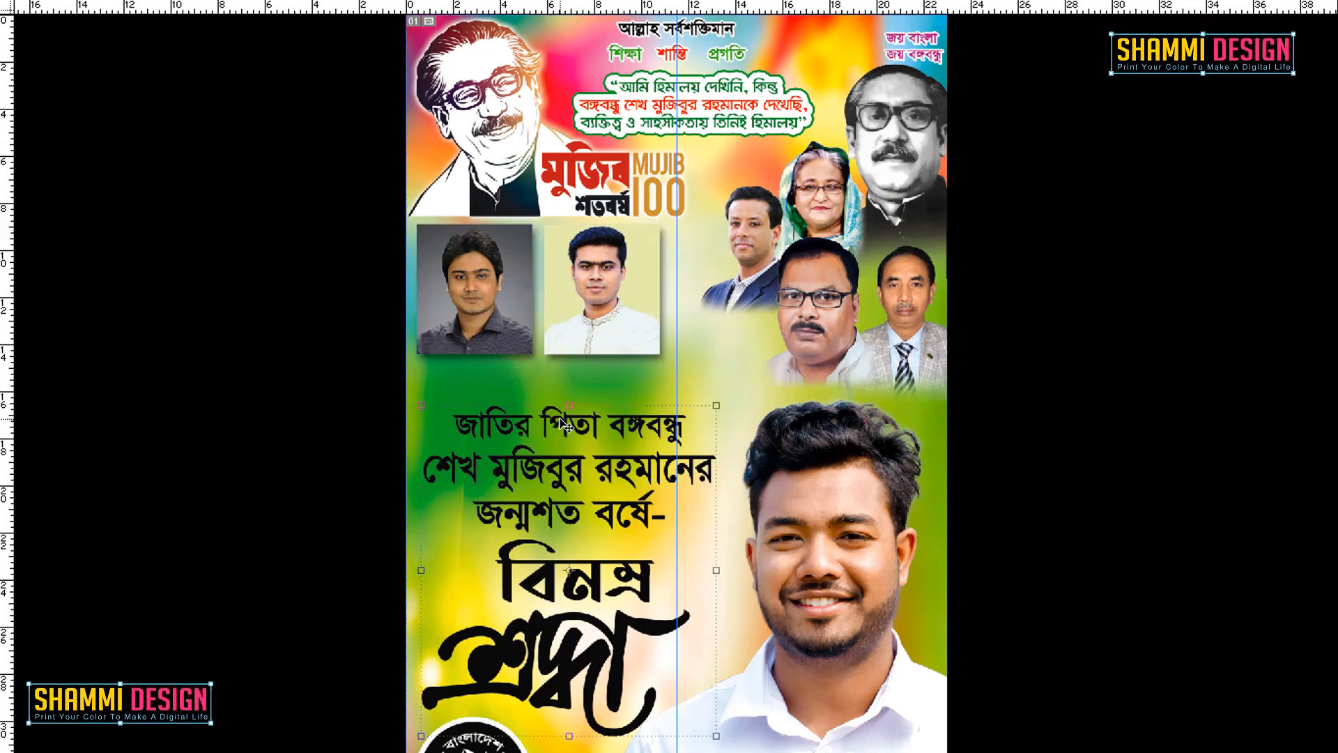
pyautogui.moveTo(566, 426); pyautogui.dragTo(566, 404)
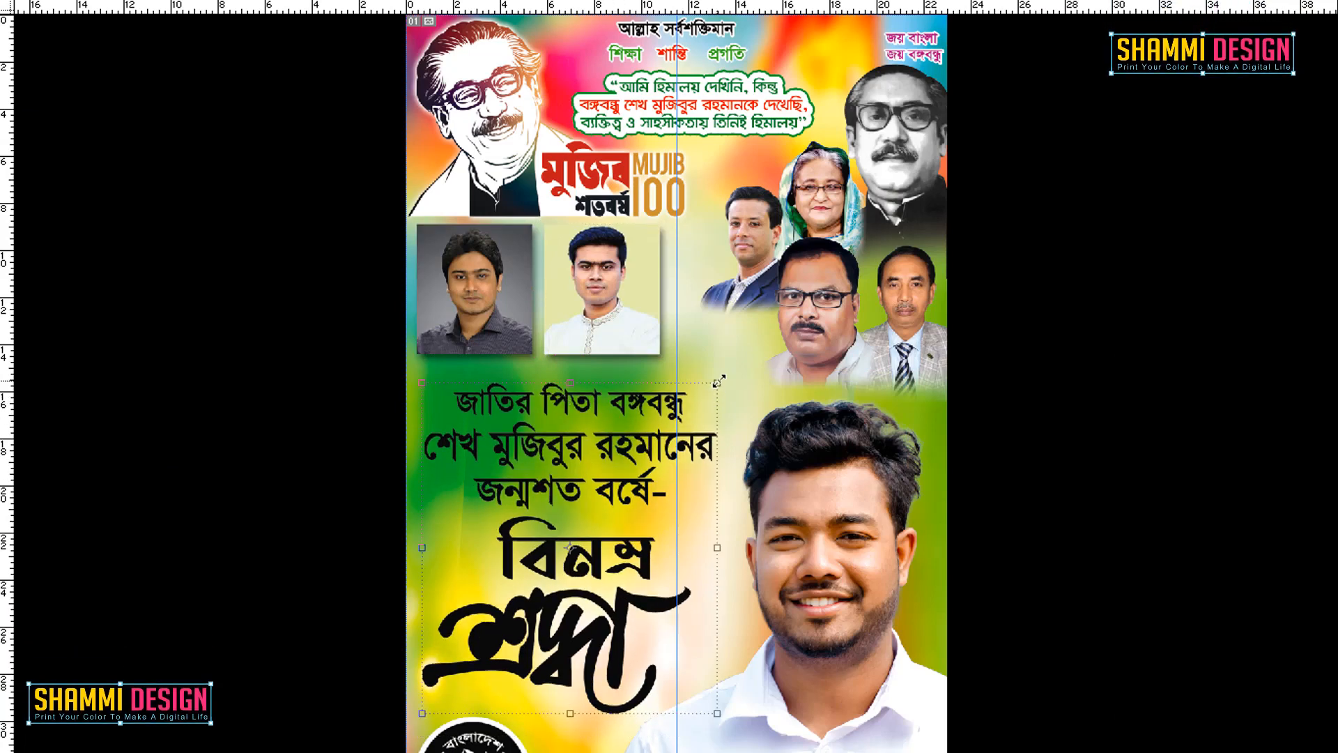
pyautogui.moveTo(719, 380); pyautogui.dragTo(733, 370)
pyautogui.moveTo(619, 438); pyautogui.dragTo(621, 433)
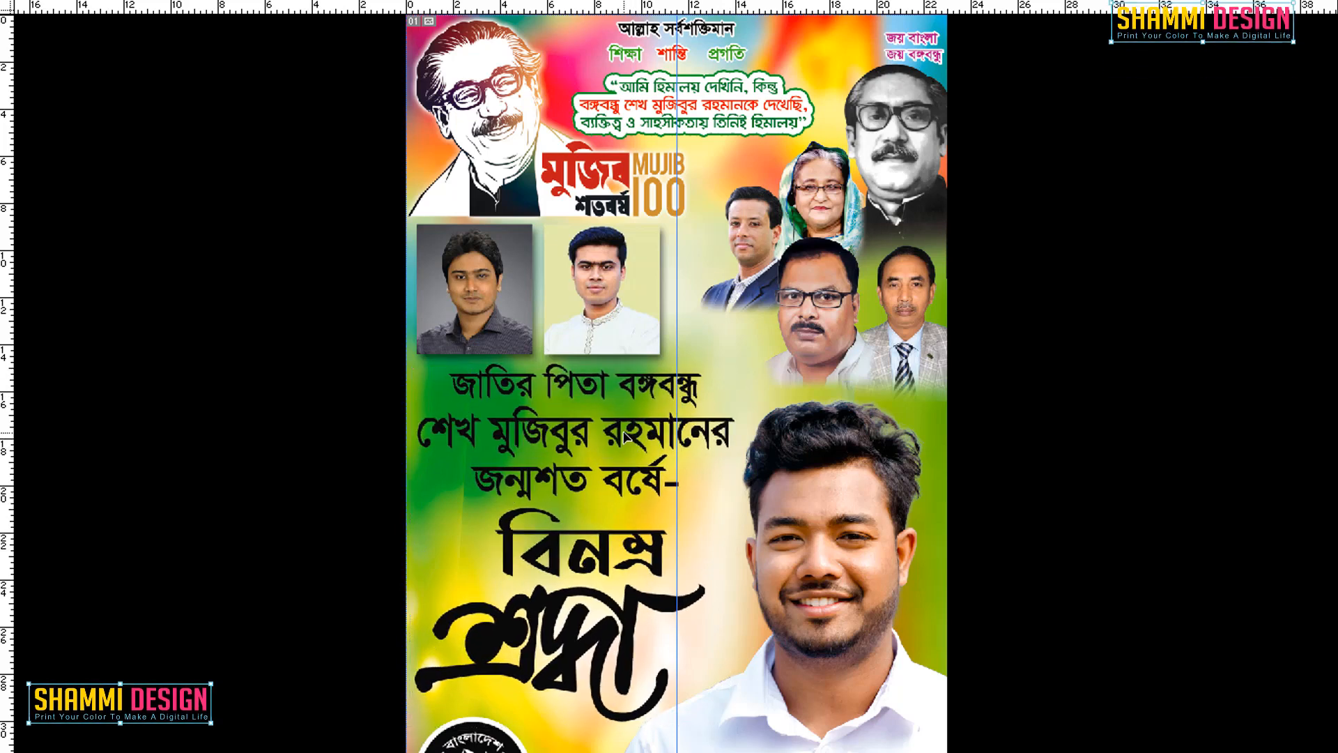
# Colour the first heading line "জাতির পিতা বঙ্গবন্ধু" magenta with C 40, M 100, Y 0, K 0
pyautogui.hotkey('ctrl', '-')
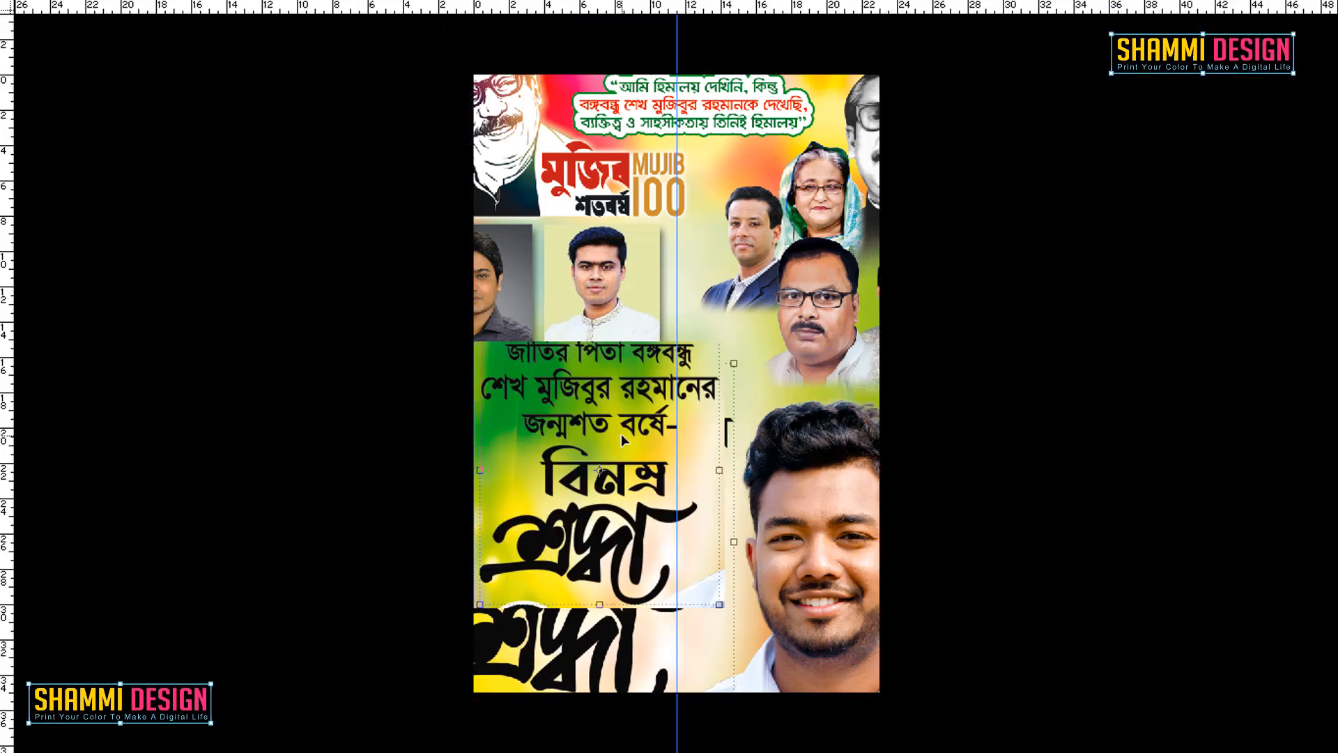
pyautogui.keyDown('ctrl'); pyautogui.click(559, 409); pyautogui.keyUp('ctrl')
pyautogui.keyDown('ctrl'); pyautogui.click(560, 410); pyautogui.keyUp('ctrl')
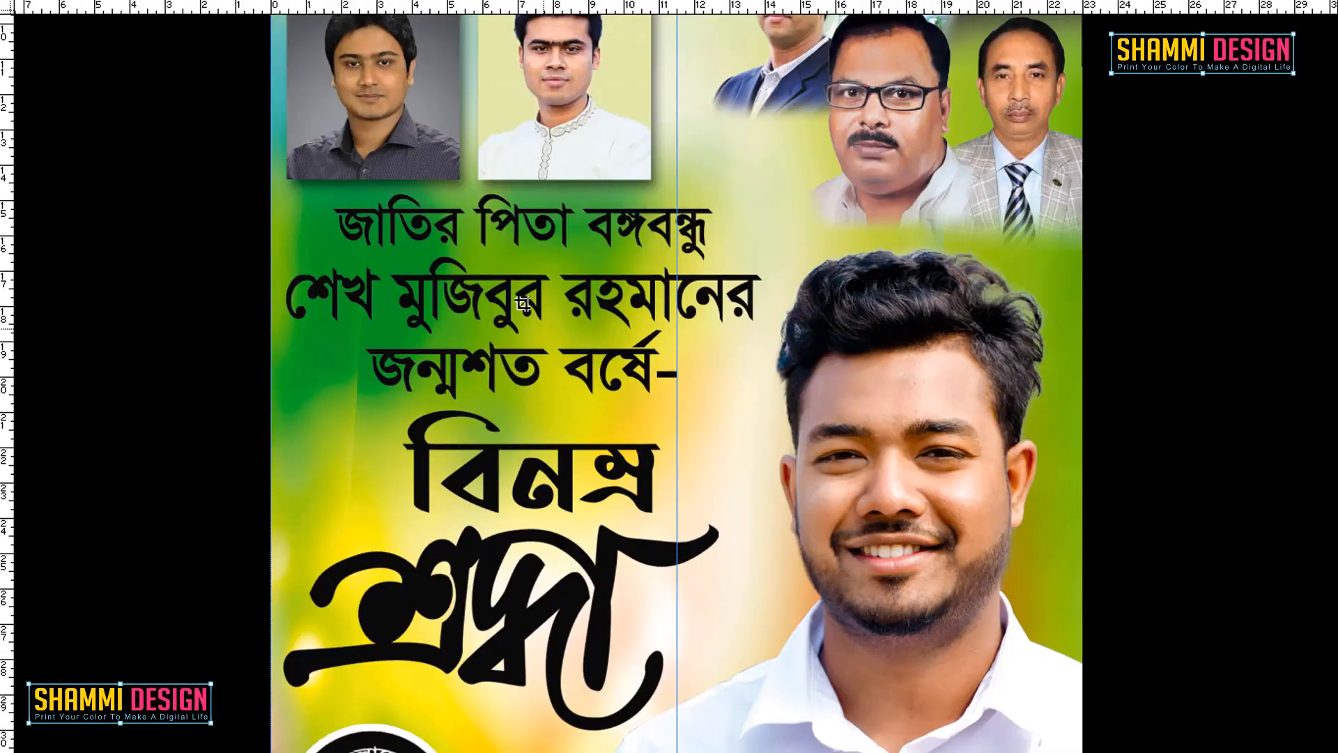
pyautogui.press('Tab')
pyautogui.press('t')
pyautogui.moveTo(346, 263); pyautogui.dragTo(824, 272)
pyautogui.click(176, 650)
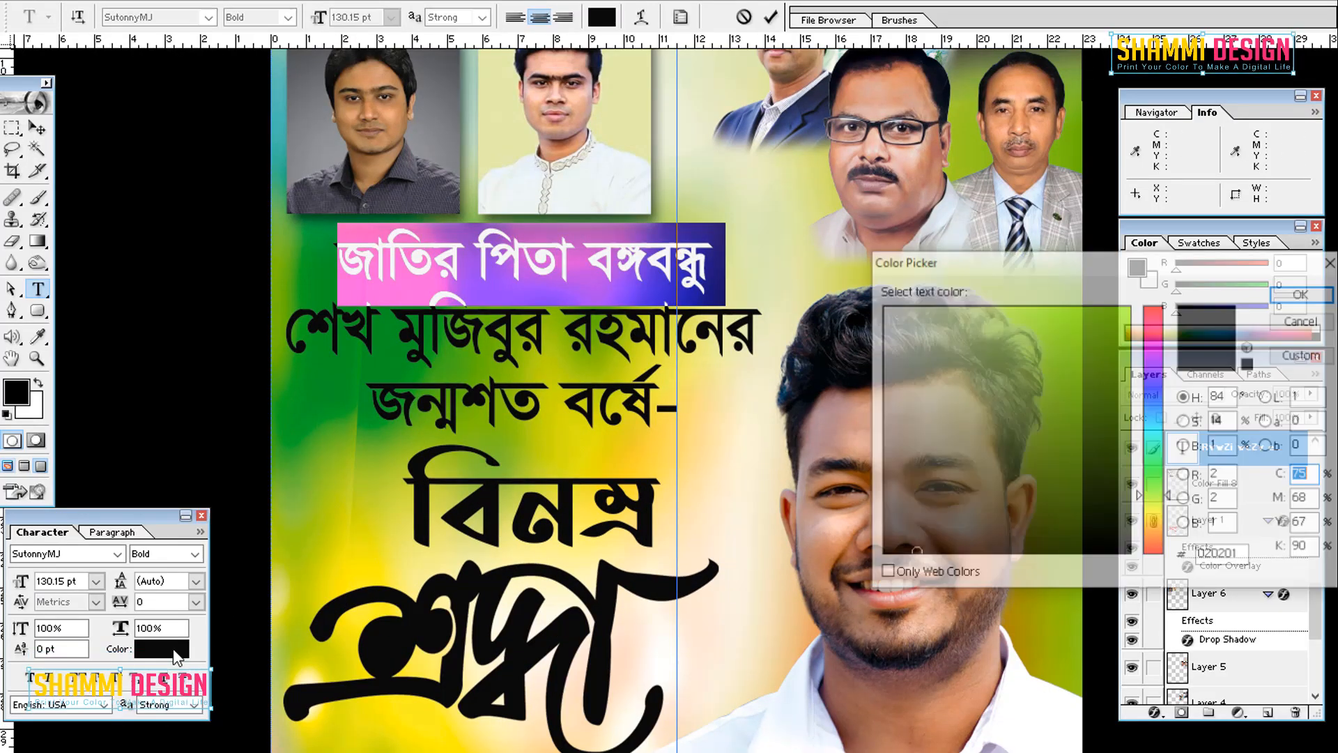
pyautogui.write('40')
pyautogui.press('Tab')
pyautogui.write('100')
pyautogui.press('Tab')
pyautogui.write('0')
pyautogui.press('Tab')
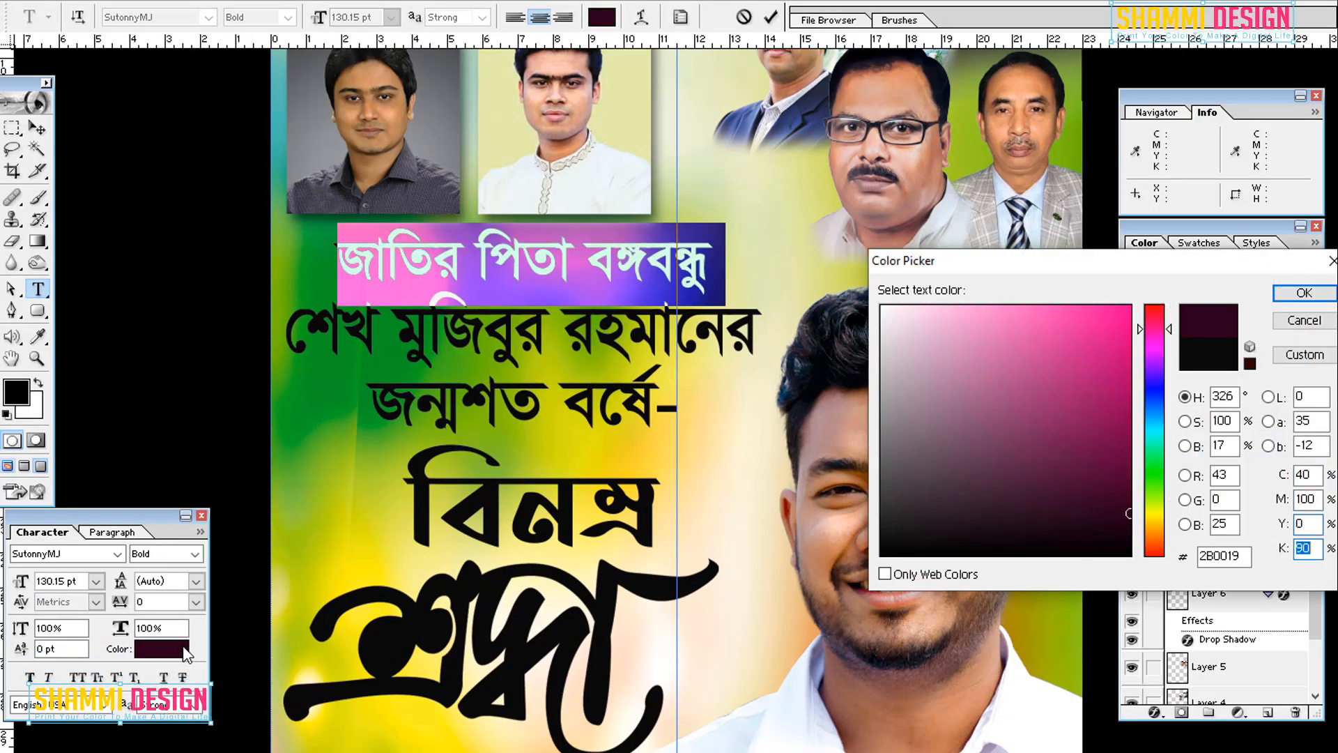
pyautogui.write('0')
pyautogui.press('Return')
pyautogui.hotkey('ctrl', 'Return')
pyautogui.press('v')
# Colour the second heading line red with C 0, M 100, Y 100, K 0
pyautogui.press('t')
pyautogui.moveTo(291, 330); pyautogui.dragTo(759, 334)
pyautogui.click(181, 651)
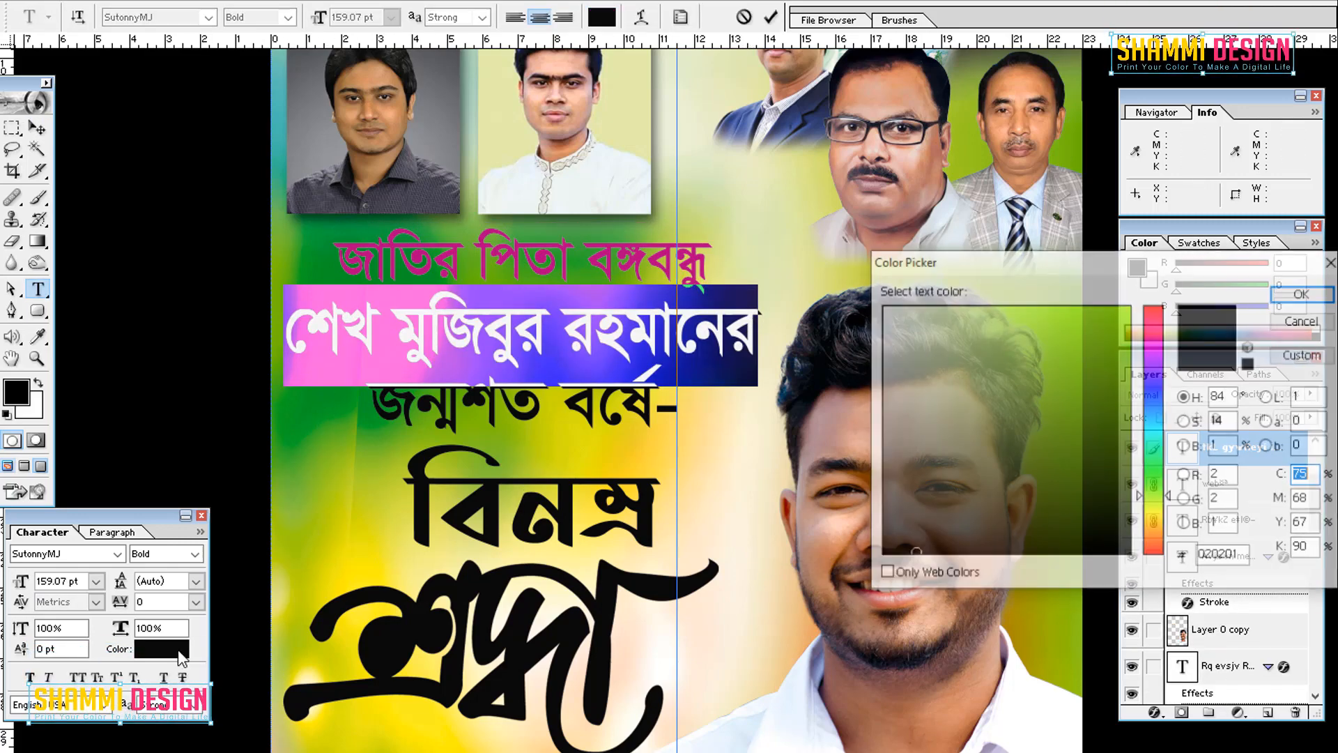
pyautogui.write('0')
pyautogui.press('Tab')
pyautogui.write('100')
pyautogui.press('Tab')
pyautogui.write('100')
pyautogui.press('Tab')
pyautogui.write('0')
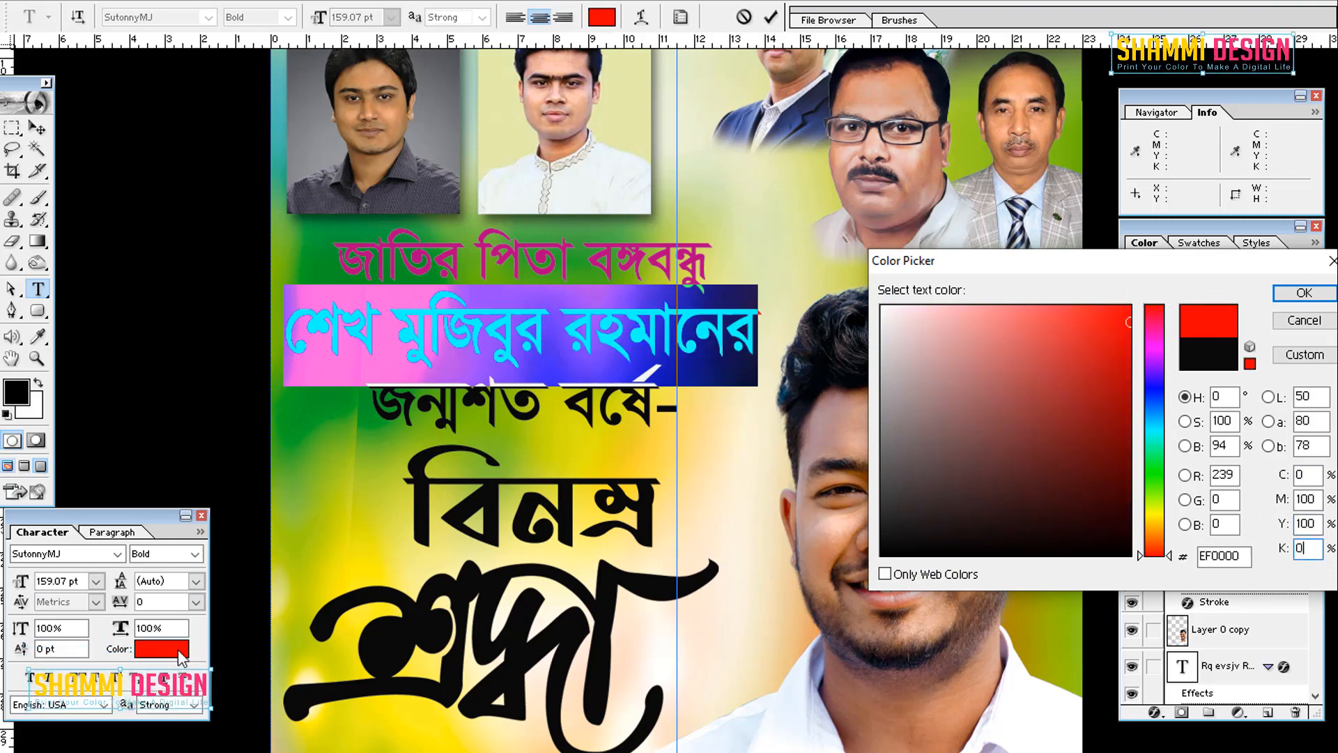
pyautogui.press('Return')
pyautogui.hotkey('ctrl', 'Return')
pyautogui.press('v')
# Colour the third heading line "জন্মশত বর্ষে-" dark blue with C 100, M 100, Y 0, K 0
pyautogui.press('t')
pyautogui.moveTo(383, 405); pyautogui.dragTo(722, 401)
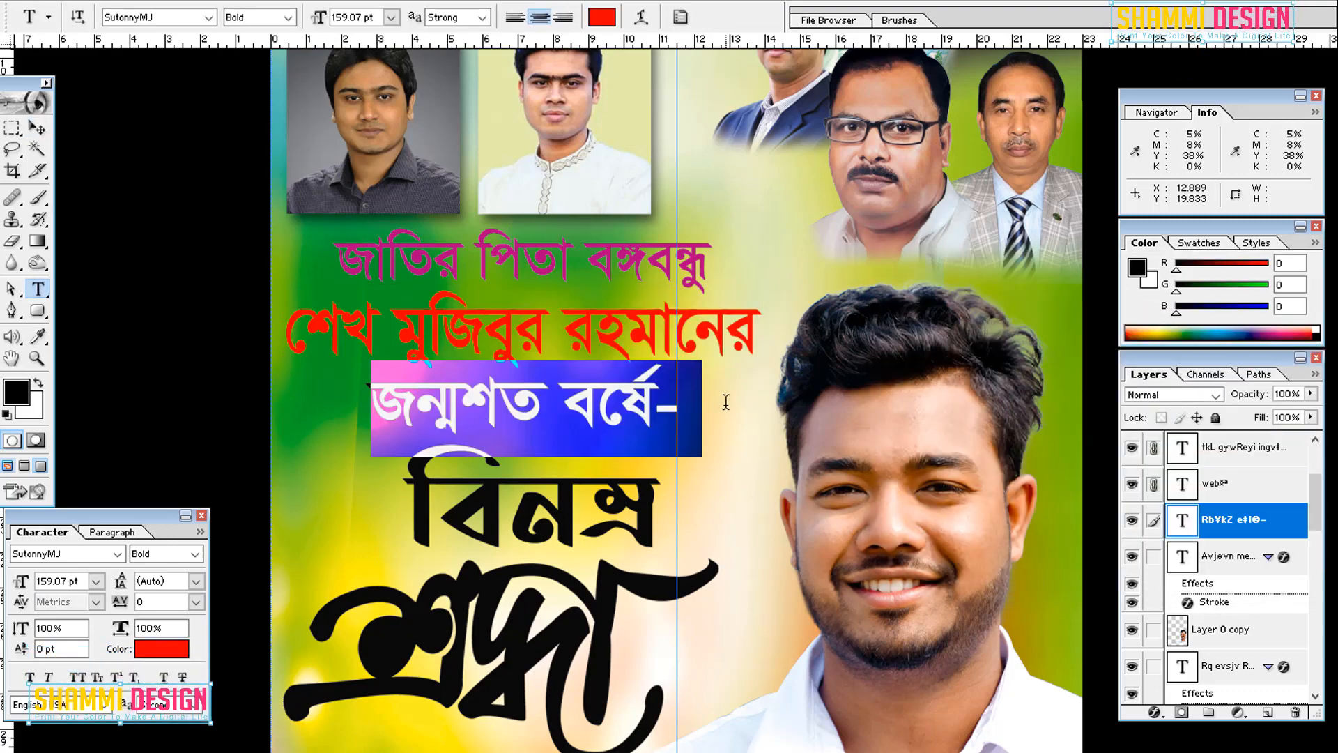
pyautogui.click(161, 651)
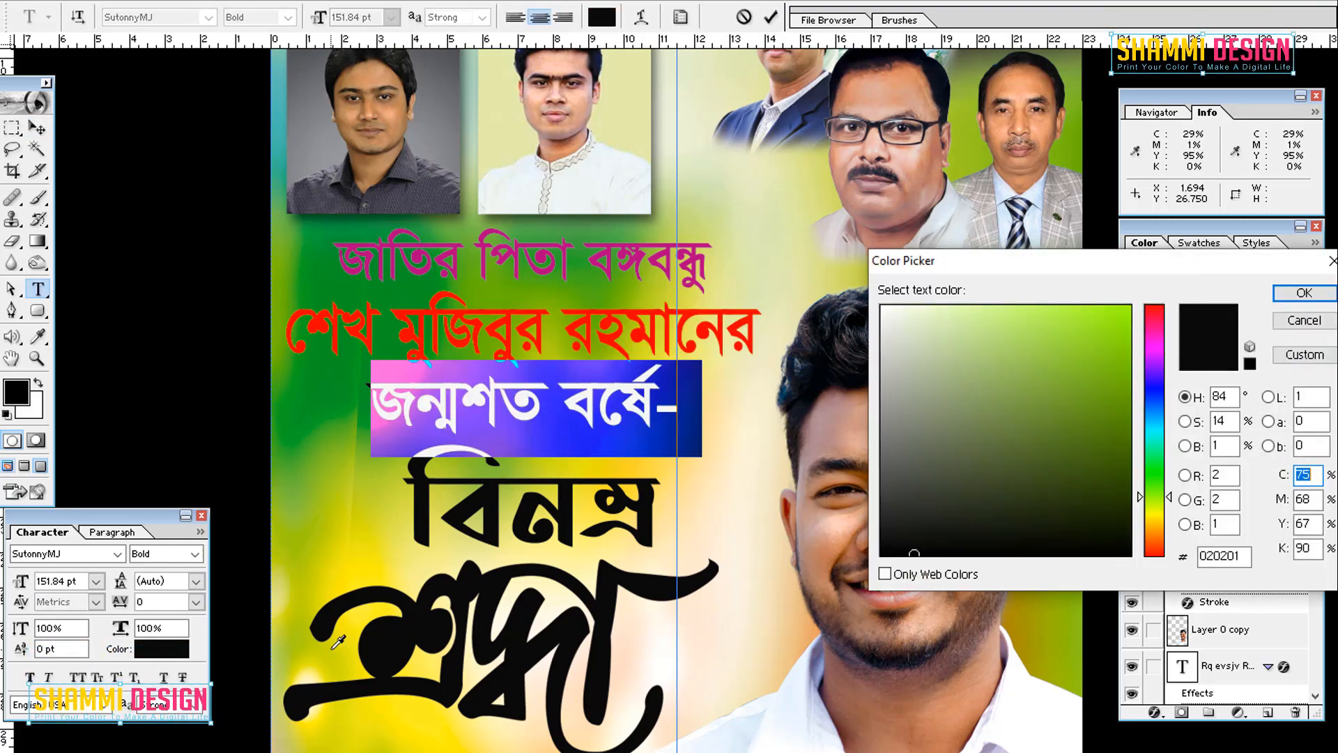
pyautogui.write('100')
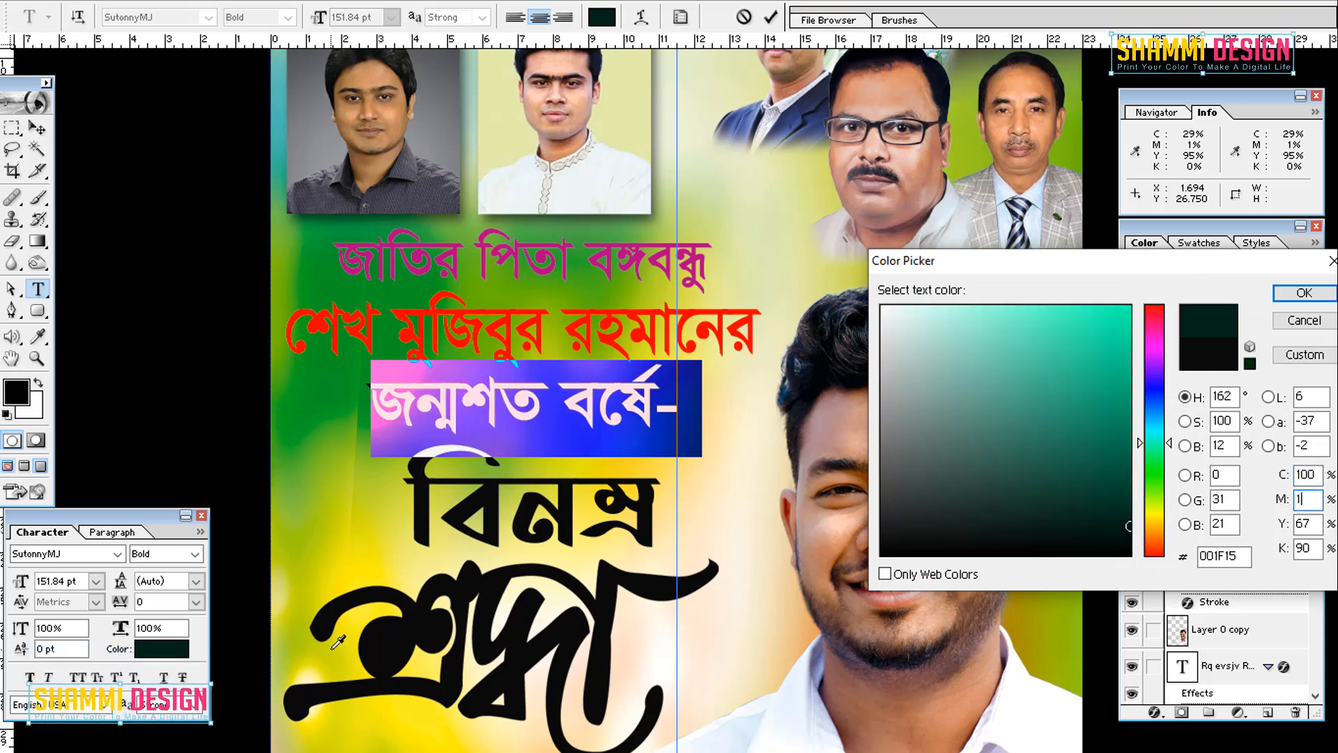
pyautogui.press('Tab')
pyautogui.write('100')
pyautogui.press('Tab')
pyautogui.write('0')
pyautogui.press('Tab')
pyautogui.write('0')
pyautogui.press('Return')
pyautogui.hotkey('ctrl', 'Return')
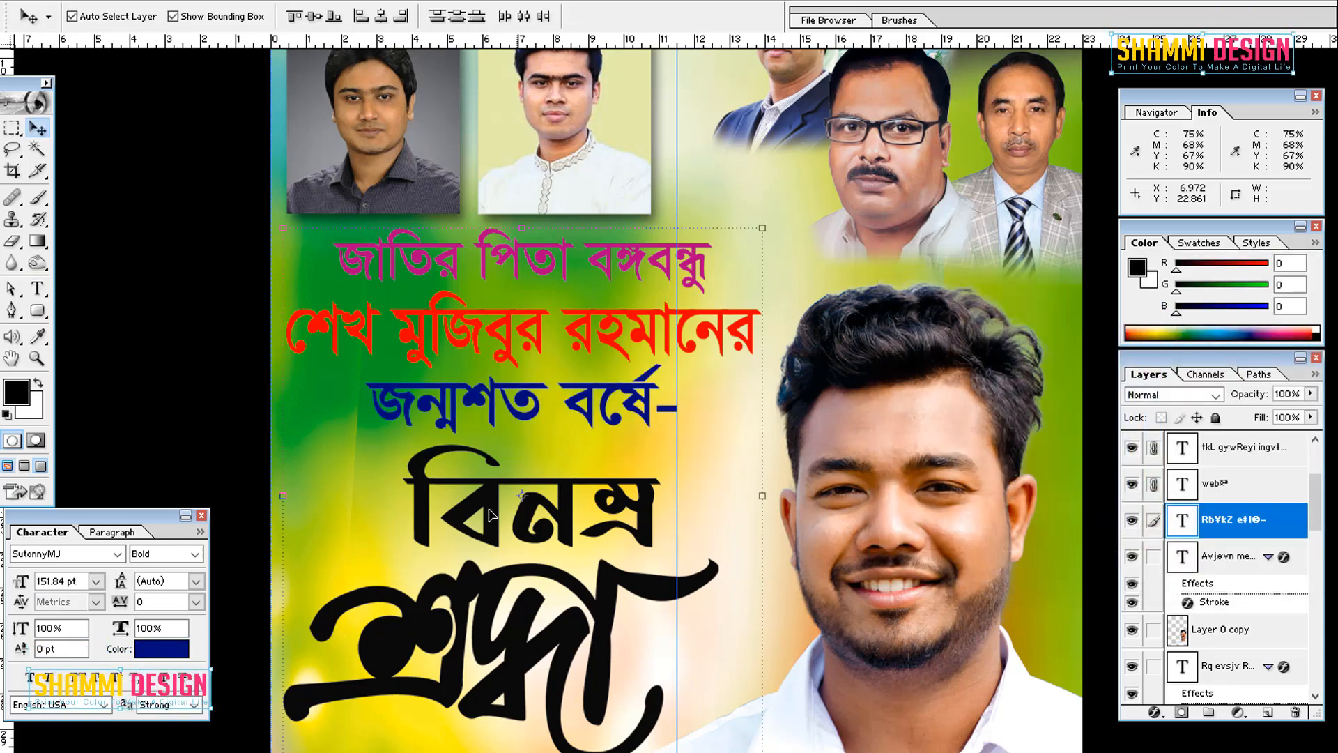
# Colour the heading word "বিনম্র" magenta with C 40, M 100, Y 0, K 0
pyautogui.doubleClick(412, 508)
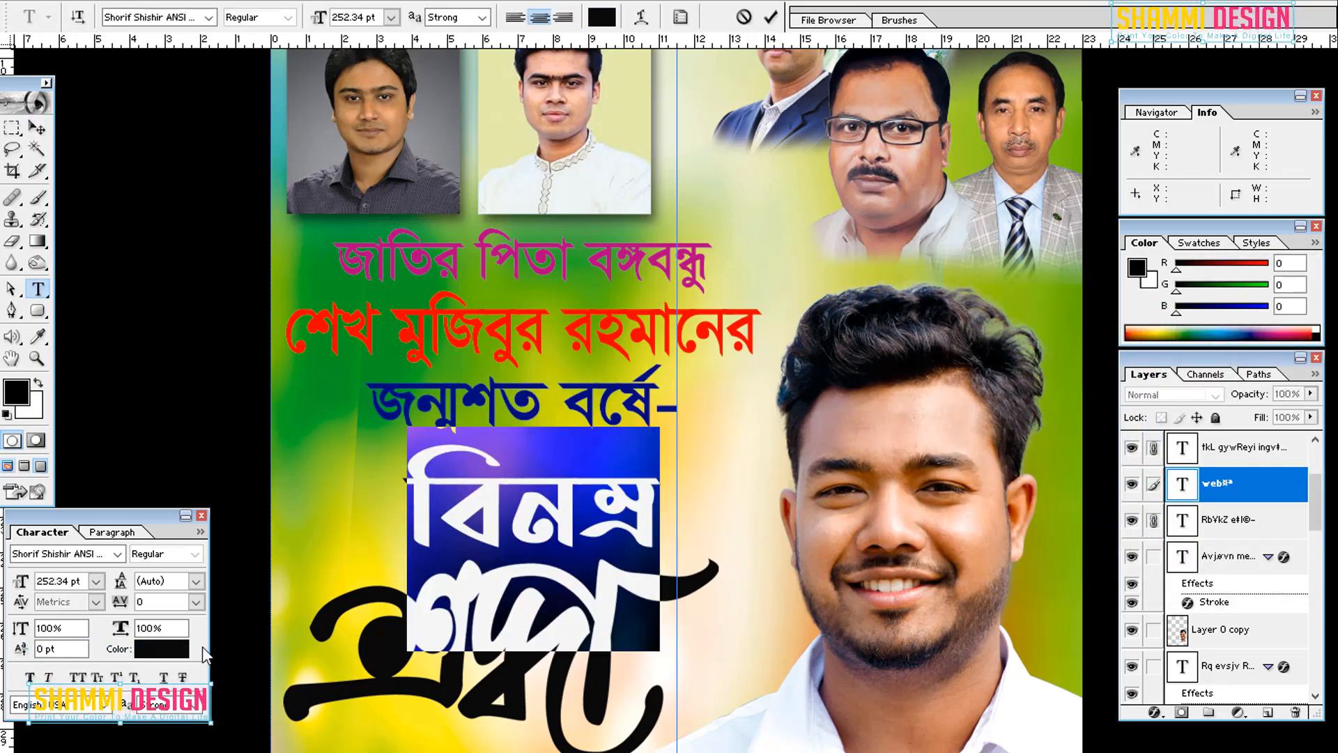
pyautogui.click(161, 648)
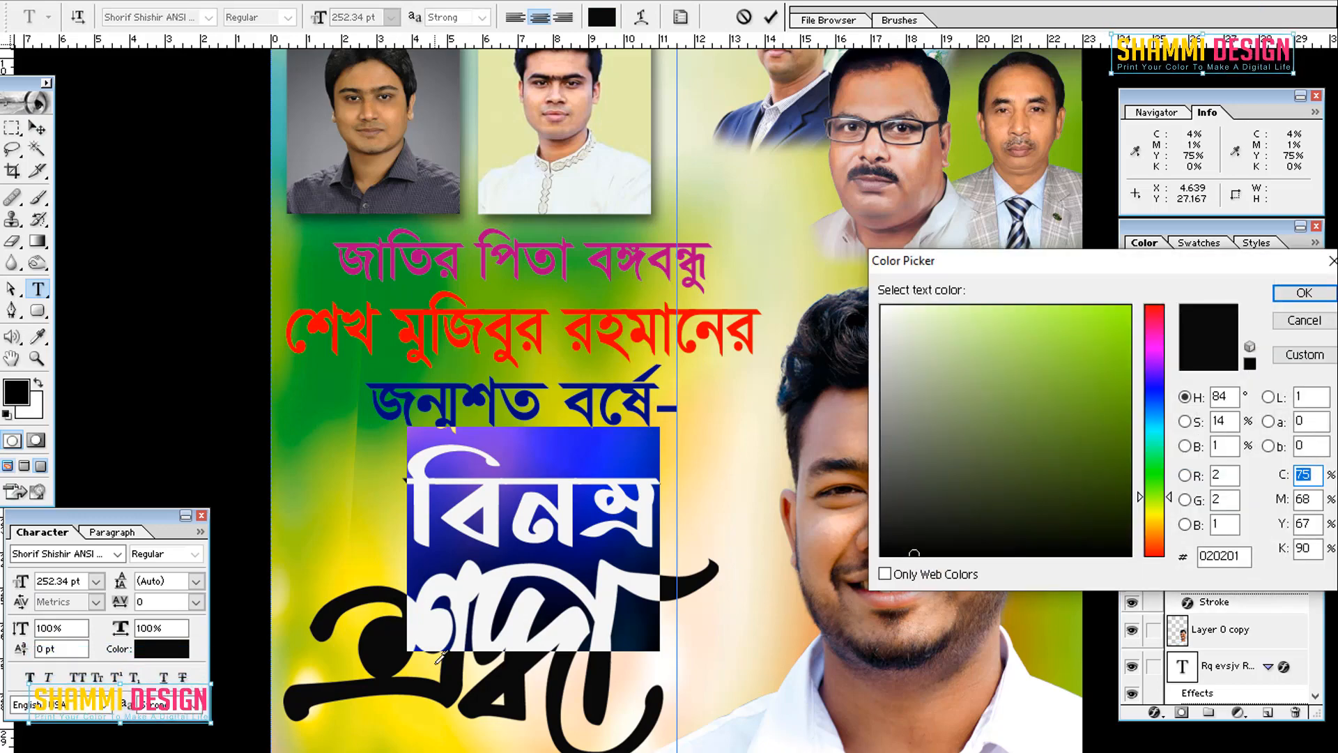
pyautogui.write('40')
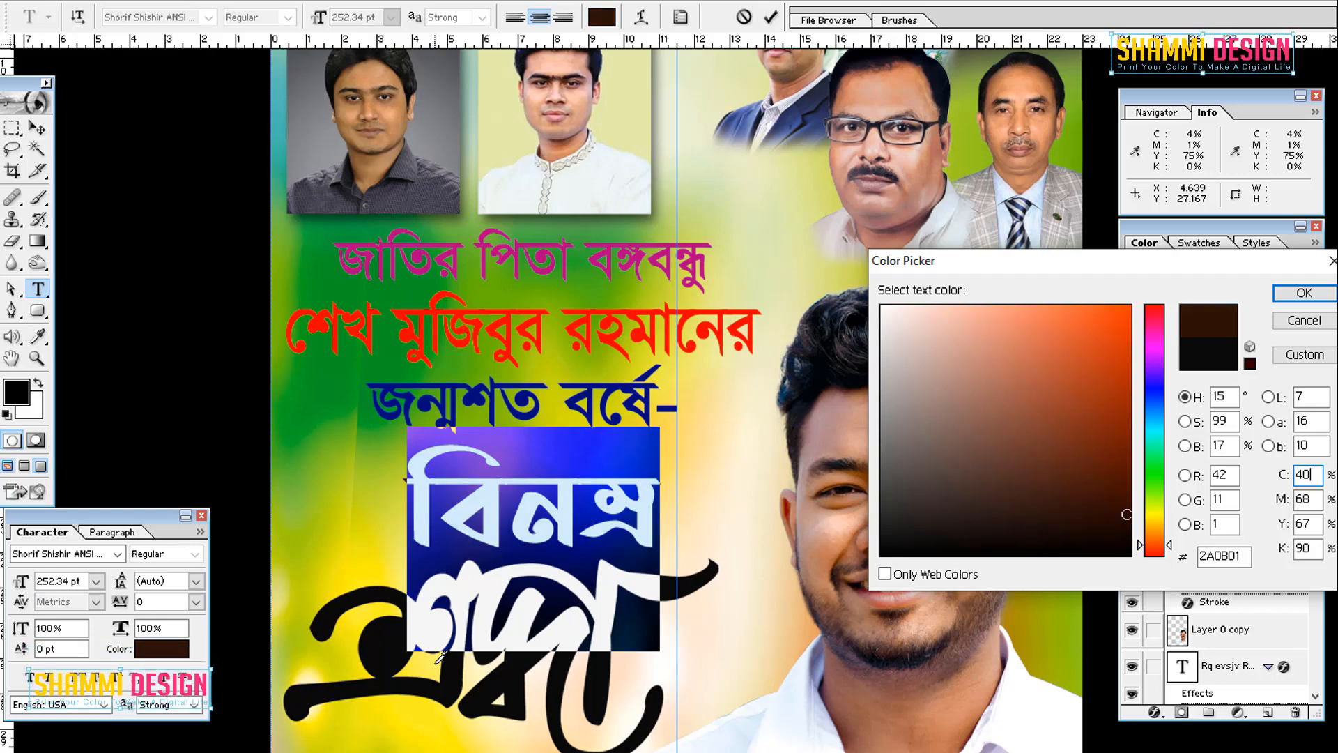
pyautogui.write('100')
pyautogui.press('Tab')
pyautogui.write('0')
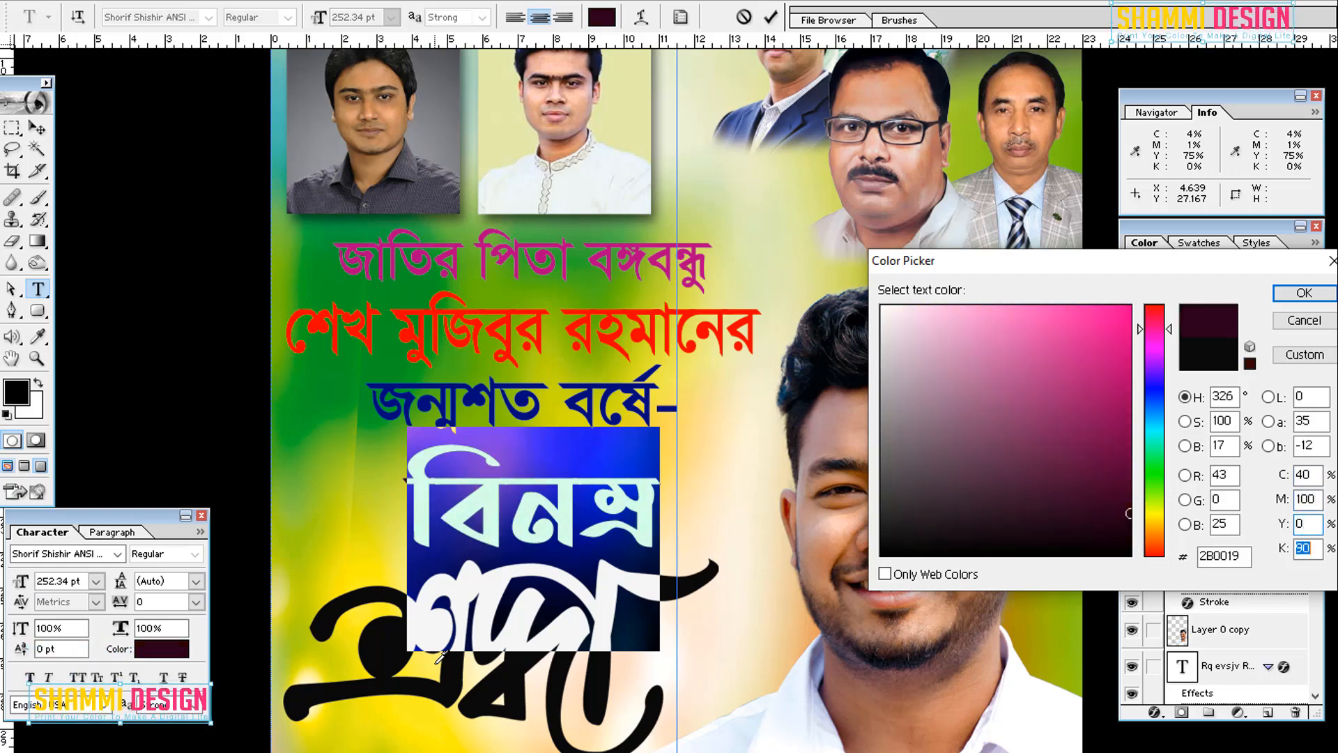
pyautogui.press('Tab')
pyautogui.write('0')
pyautogui.press('Return')
pyautogui.hotkey('ctrl', 'Return')
pyautogui.press('v')
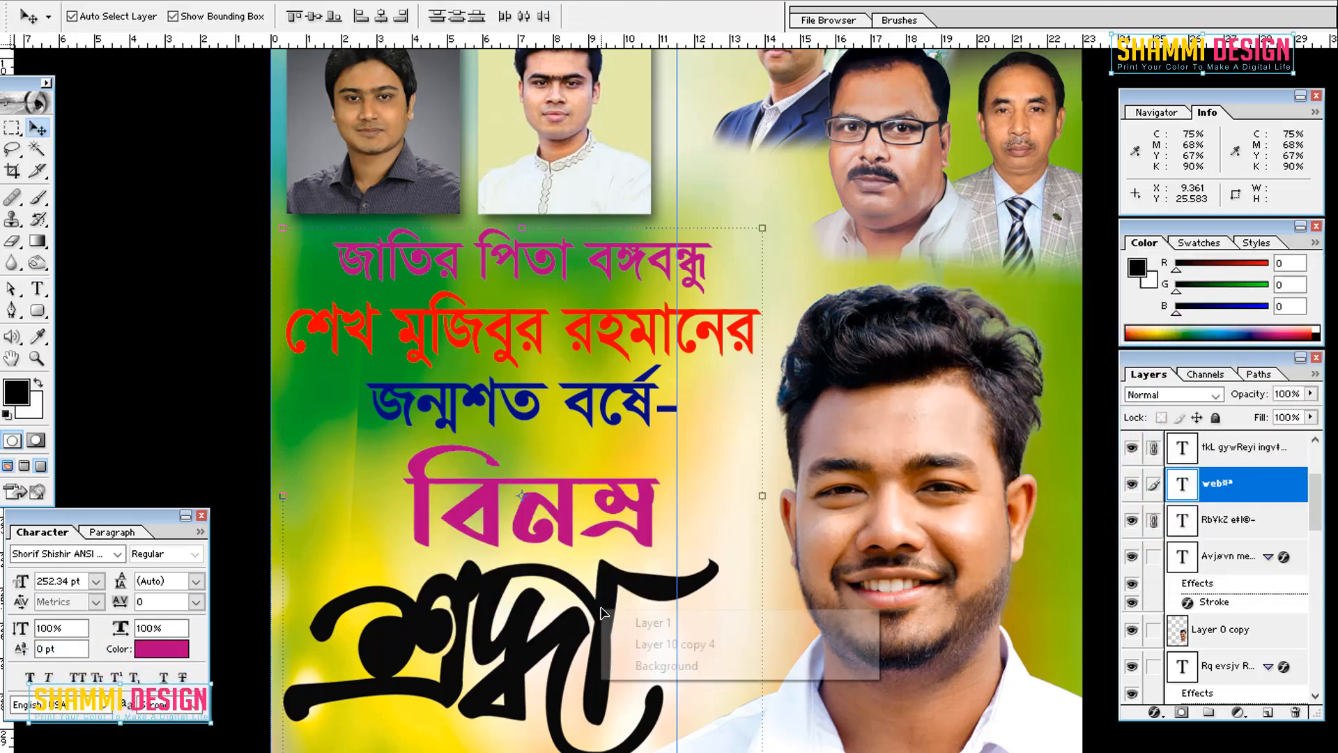
# Change the Color Overlay of the large word "শ্রদ্ধা" to red with C 0 and M 100
pyautogui.click(604, 604)
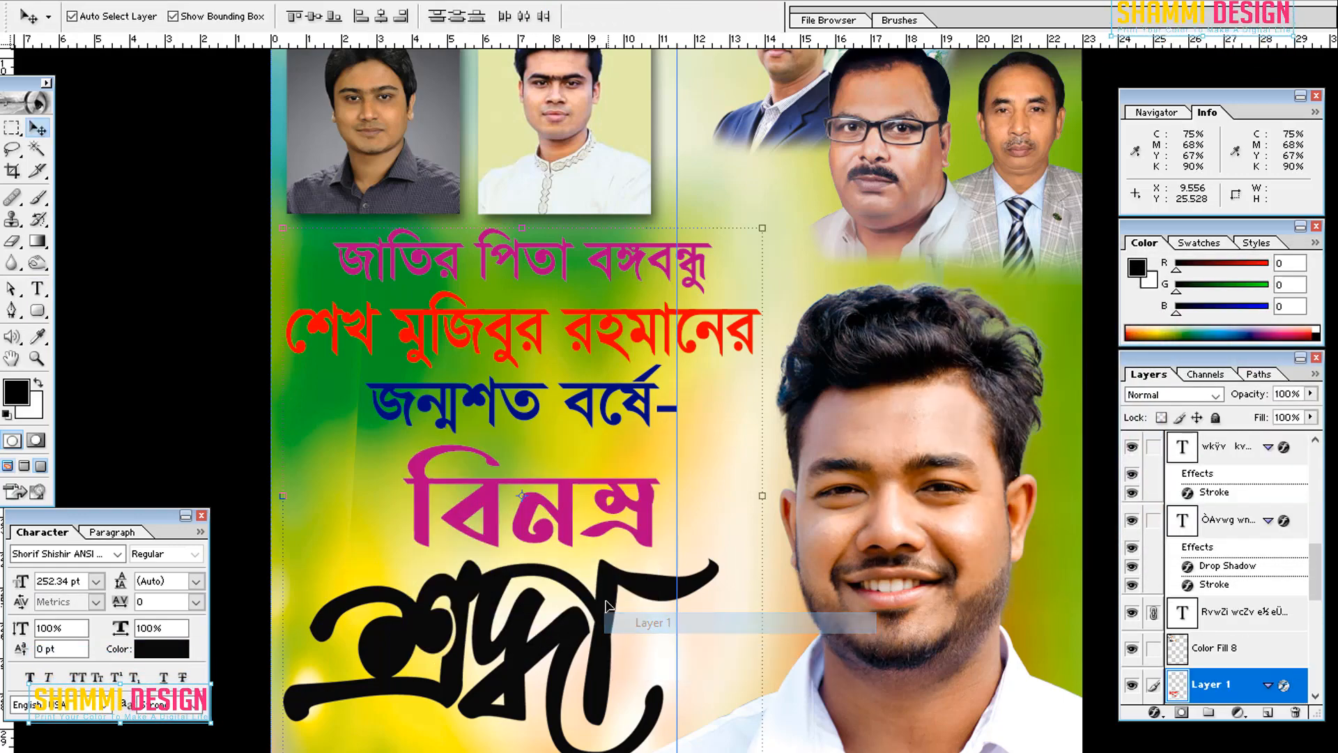
pyautogui.click(1153, 712)
pyautogui.click(1177, 634)
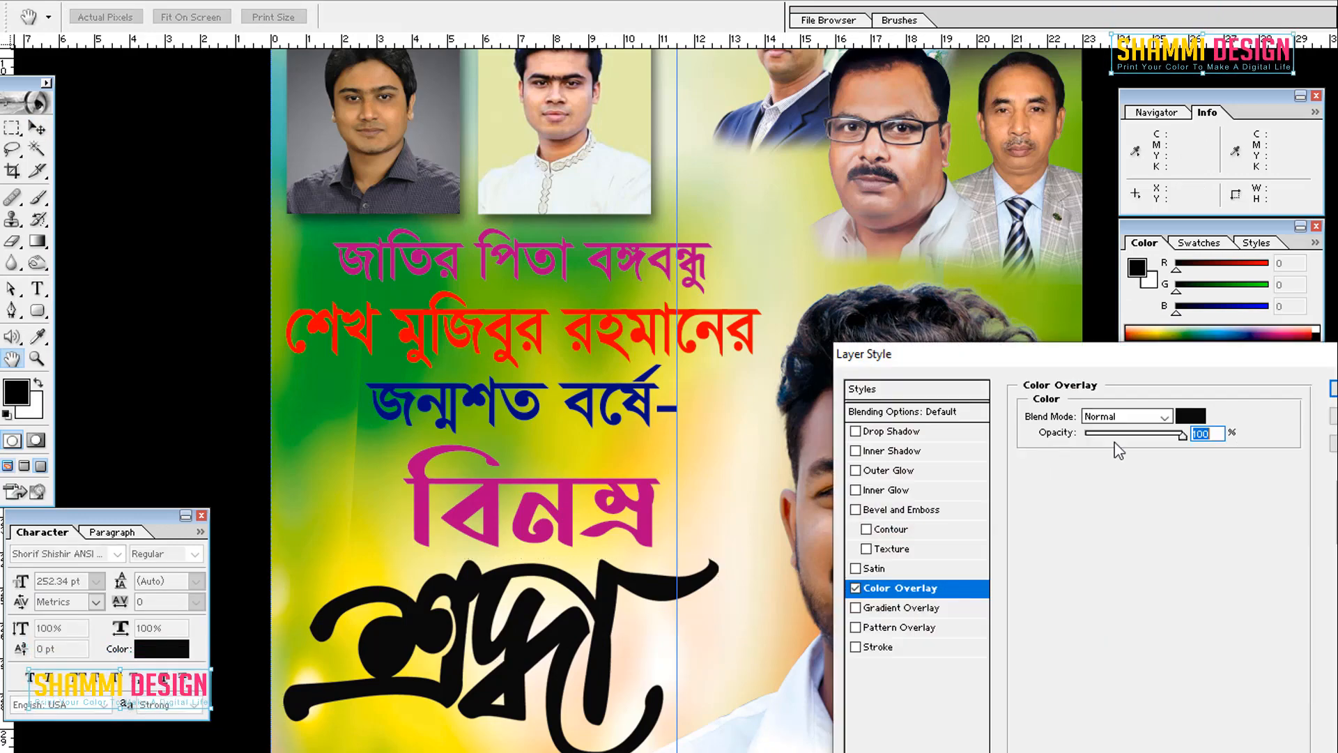
pyautogui.click(1202, 416)
pyautogui.write('0')
pyautogui.press('Tab')
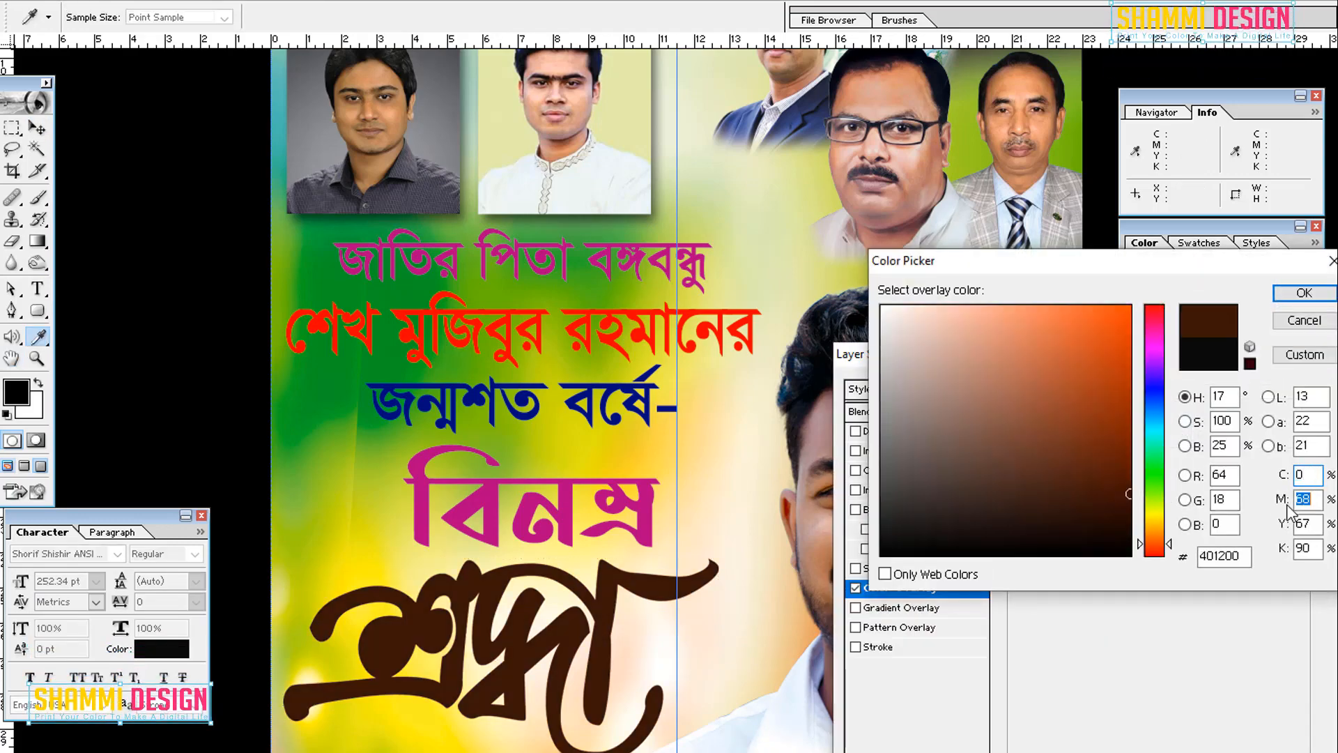
pyautogui.write('100')
pyautogui.press('Tab')
pyautogui.write('10')
pyautogui.press('Return')
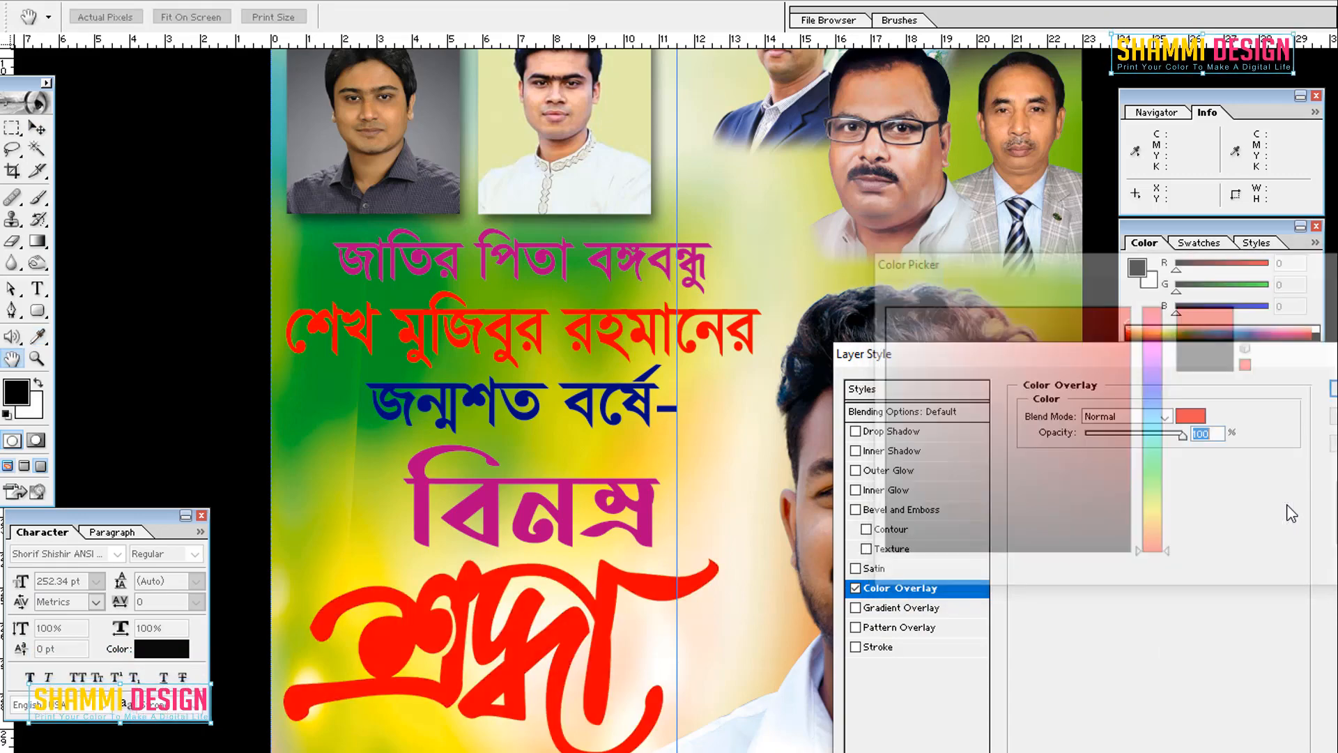
pyautogui.press('Return')
# Add a white outside stroke at 100% opacity to the first heading line "জাতির পিতা বঙ্গবন্ধু"
pyautogui.press('Tab')
pyautogui.hotkey('ctrl', '0')
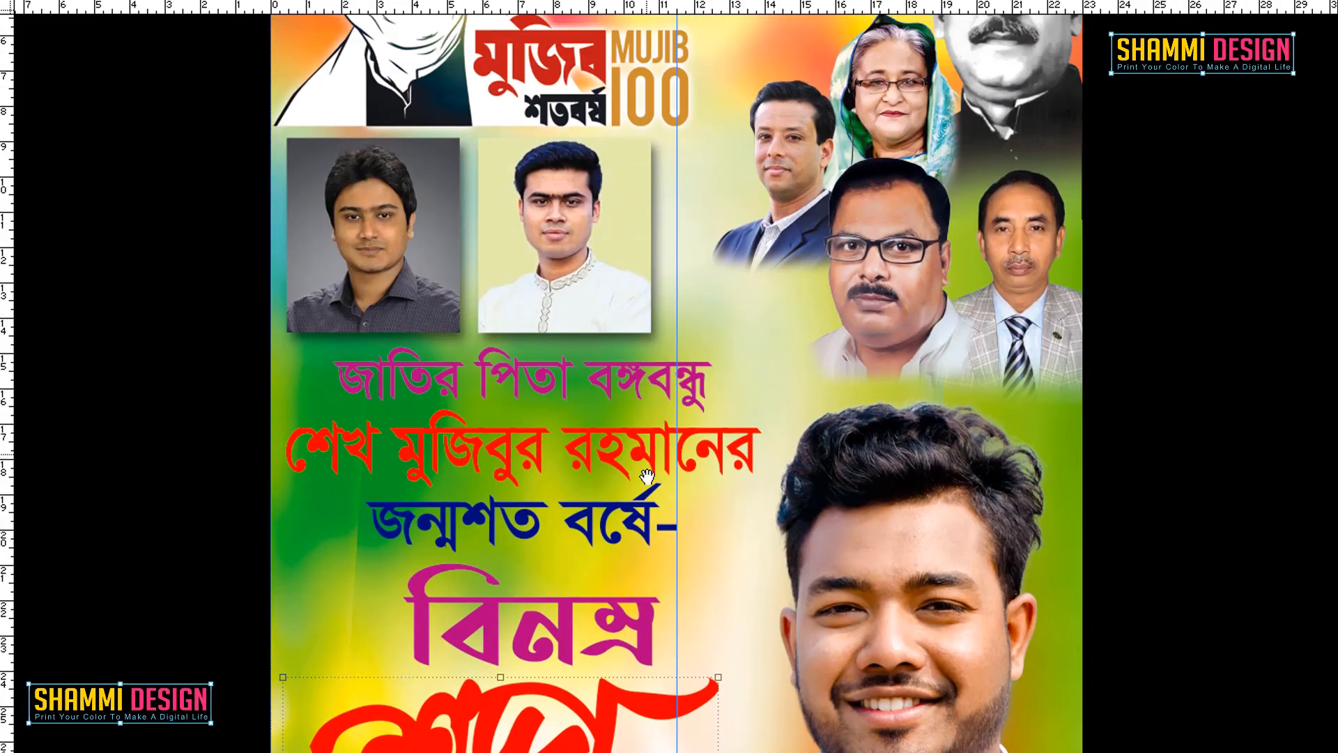
pyautogui.hotkey('ctrl', '+')
pyautogui.hotkey('ctrl', '+')
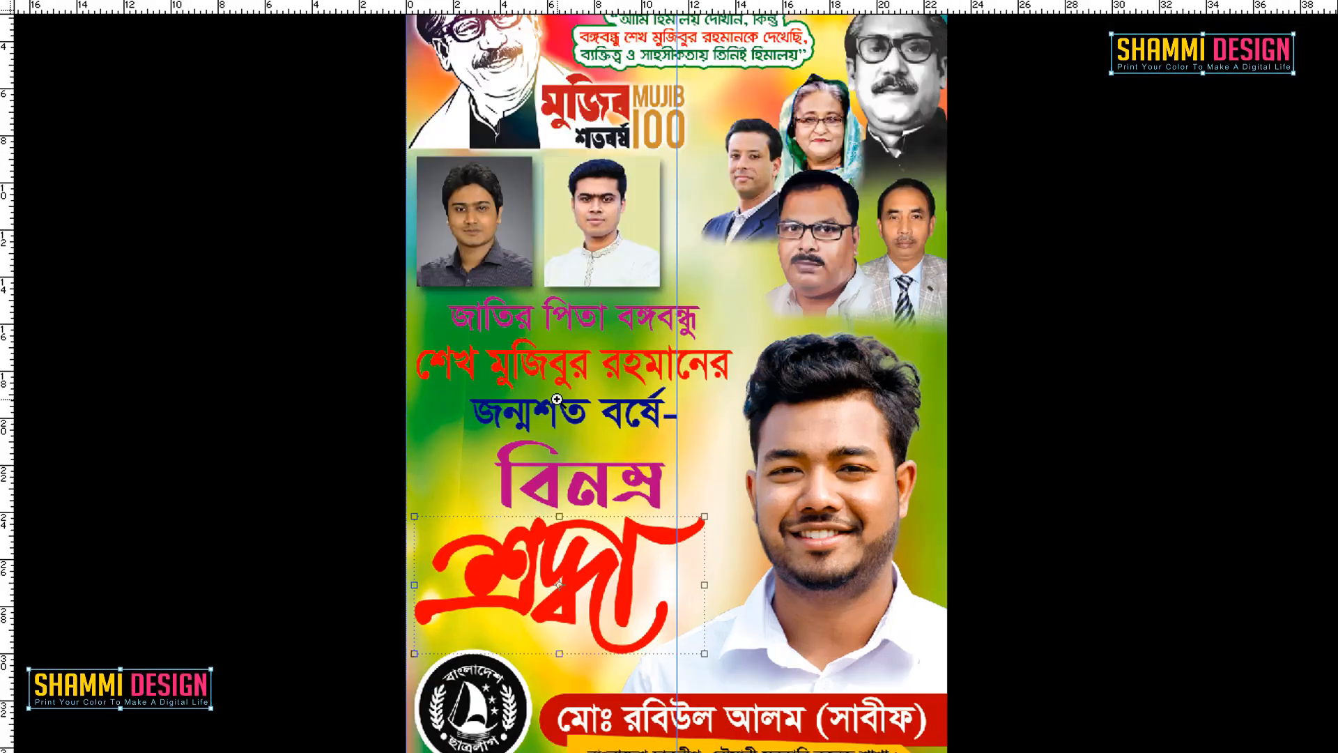
pyautogui.press('Tab')
pyautogui.click(565, 282)
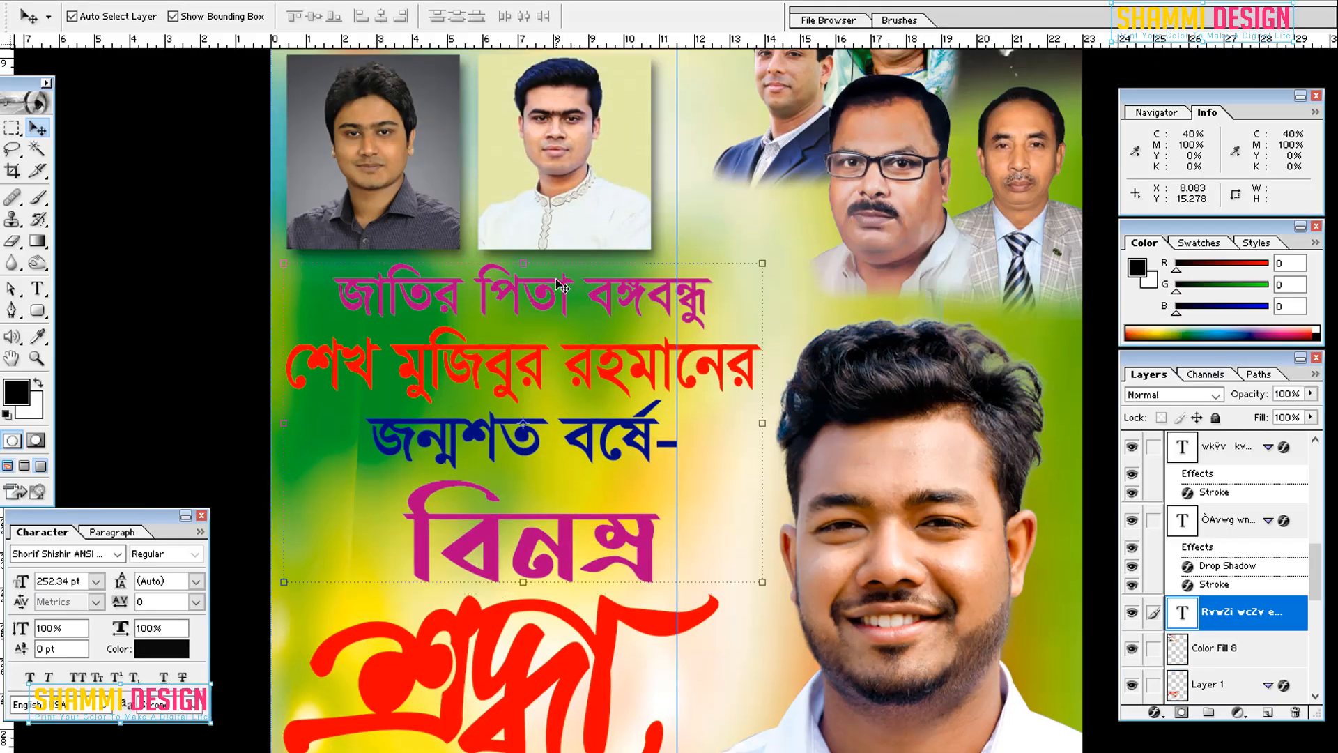
pyautogui.click(1153, 718)
pyautogui.click(1185, 711)
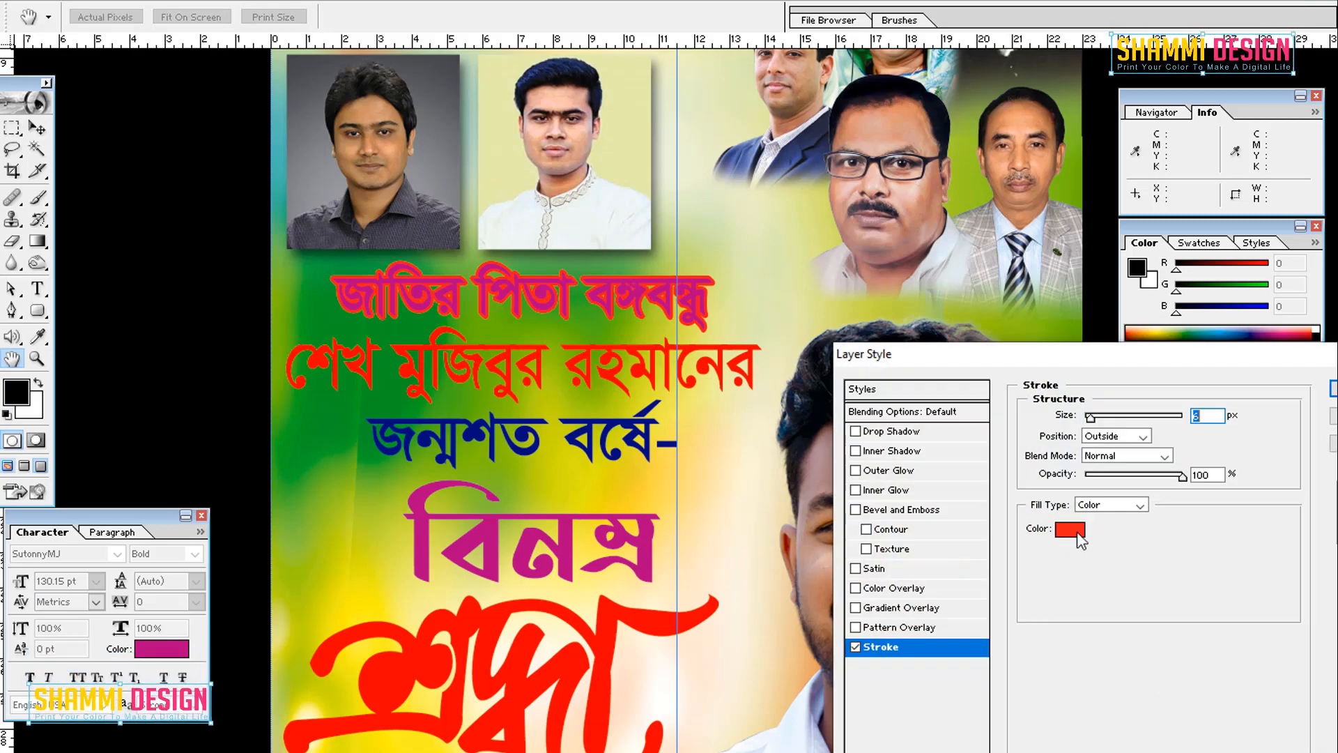
pyautogui.click(1077, 533)
pyautogui.click(882, 306)
pyautogui.press('Return')
pyautogui.press('Return')
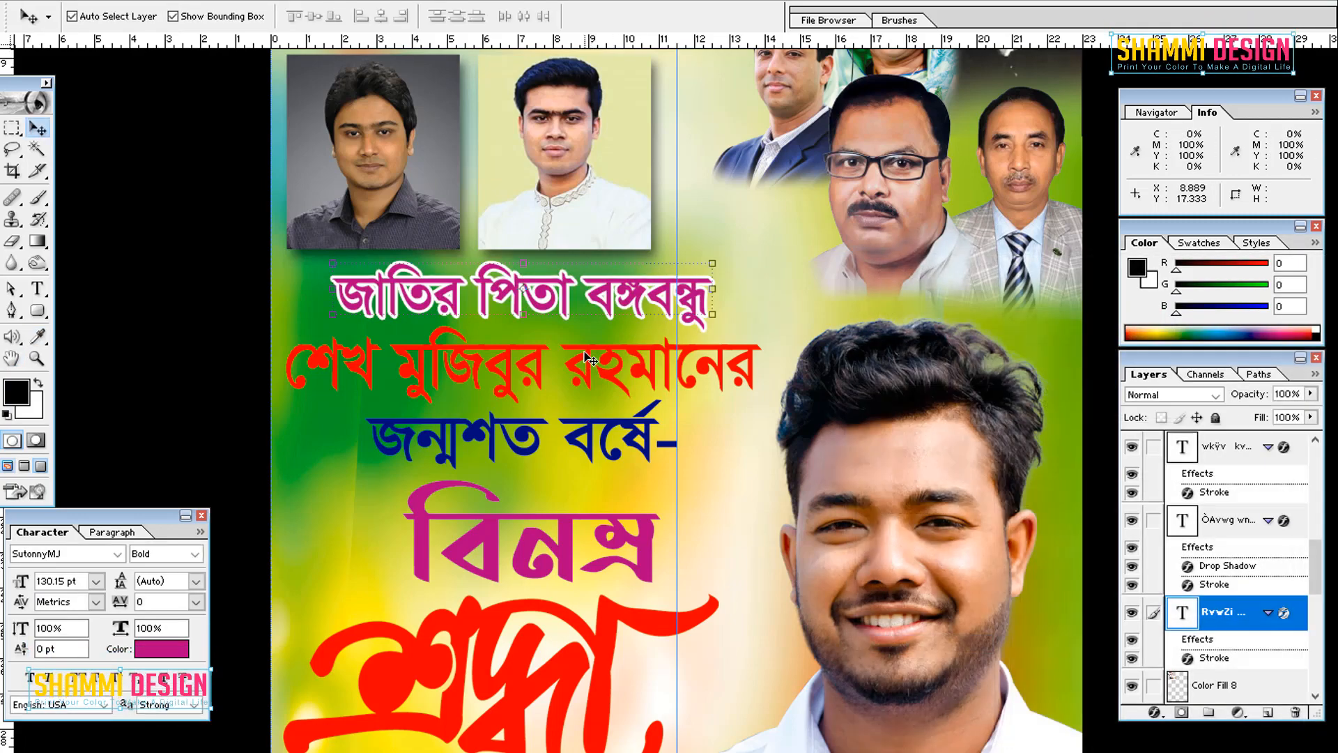
# Copy the white stroke style of the first heading line and paste it onto the second line "শেখ মুজিবুর রহমানের"
pyautogui.click(589, 356)
pyautogui.click(609, 298)
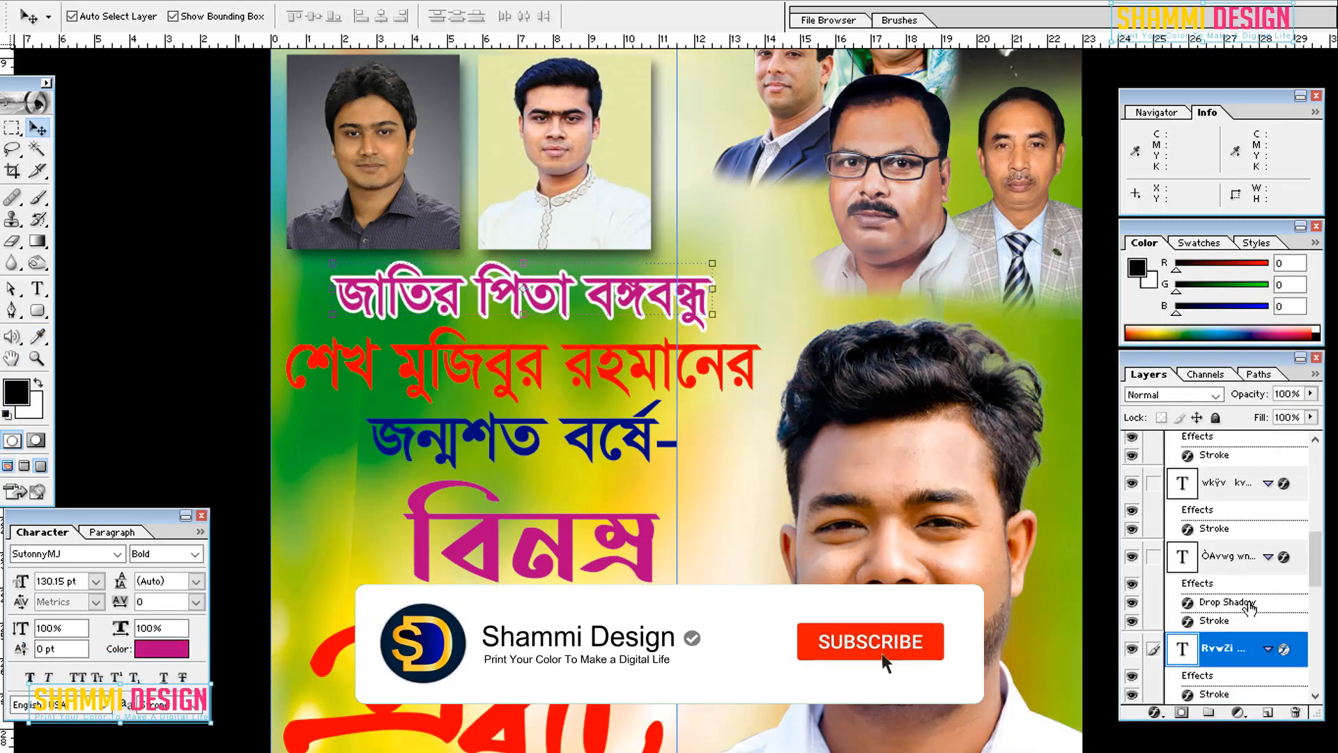
pyautogui.rightClick(1284, 613)
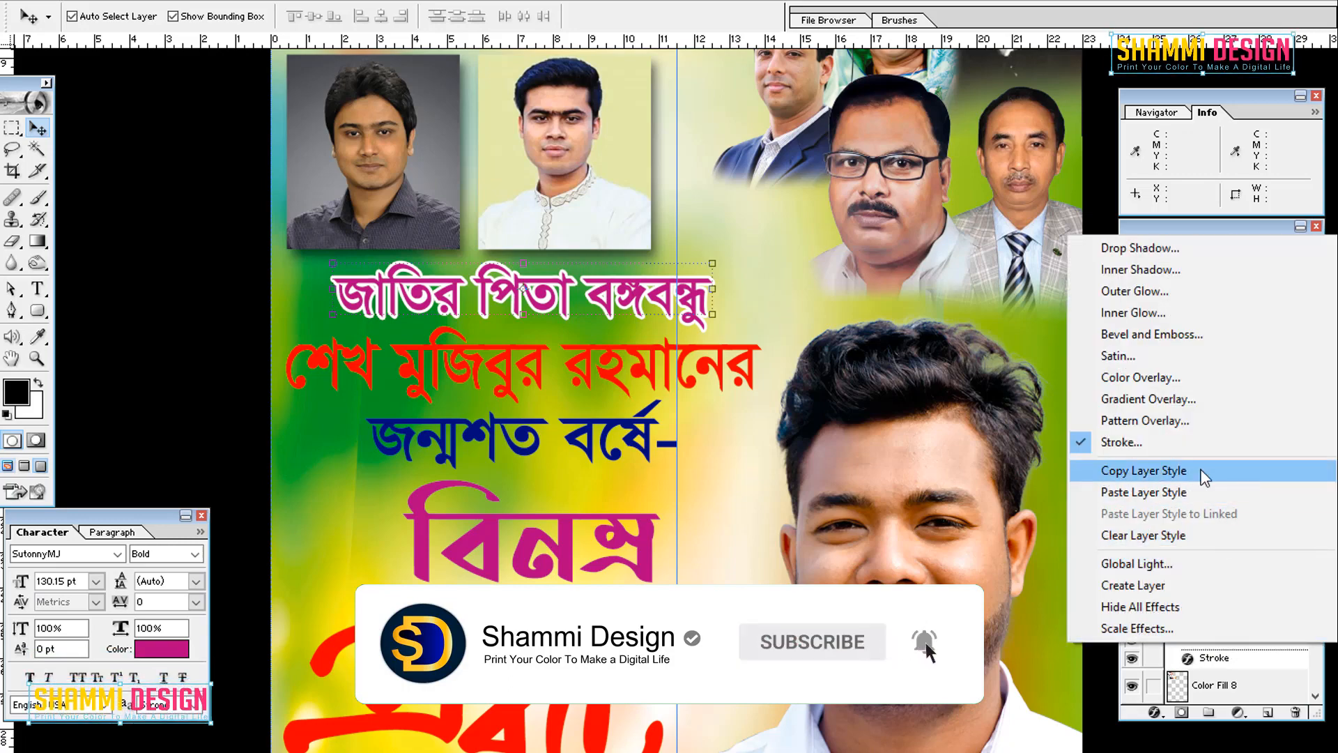
pyautogui.click(1142, 471)
pyautogui.click(659, 377)
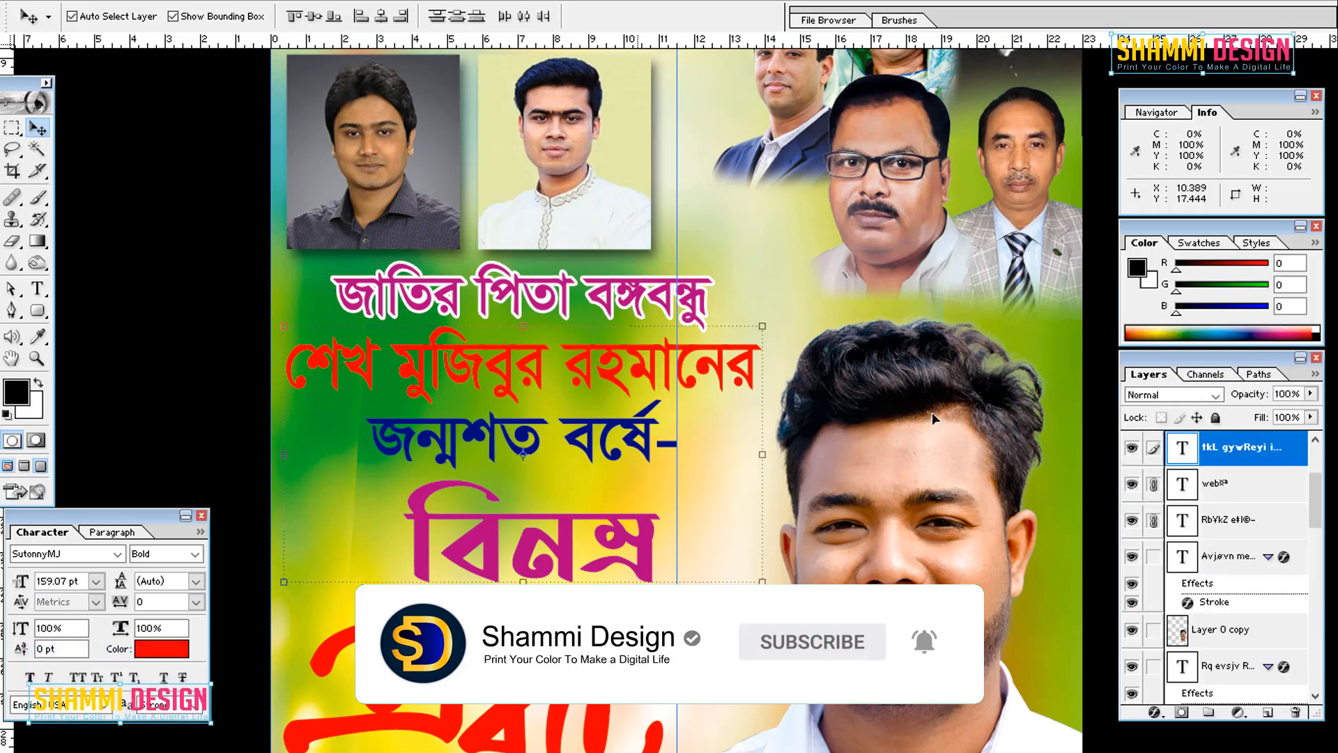
pyautogui.rightClick(1237, 448)
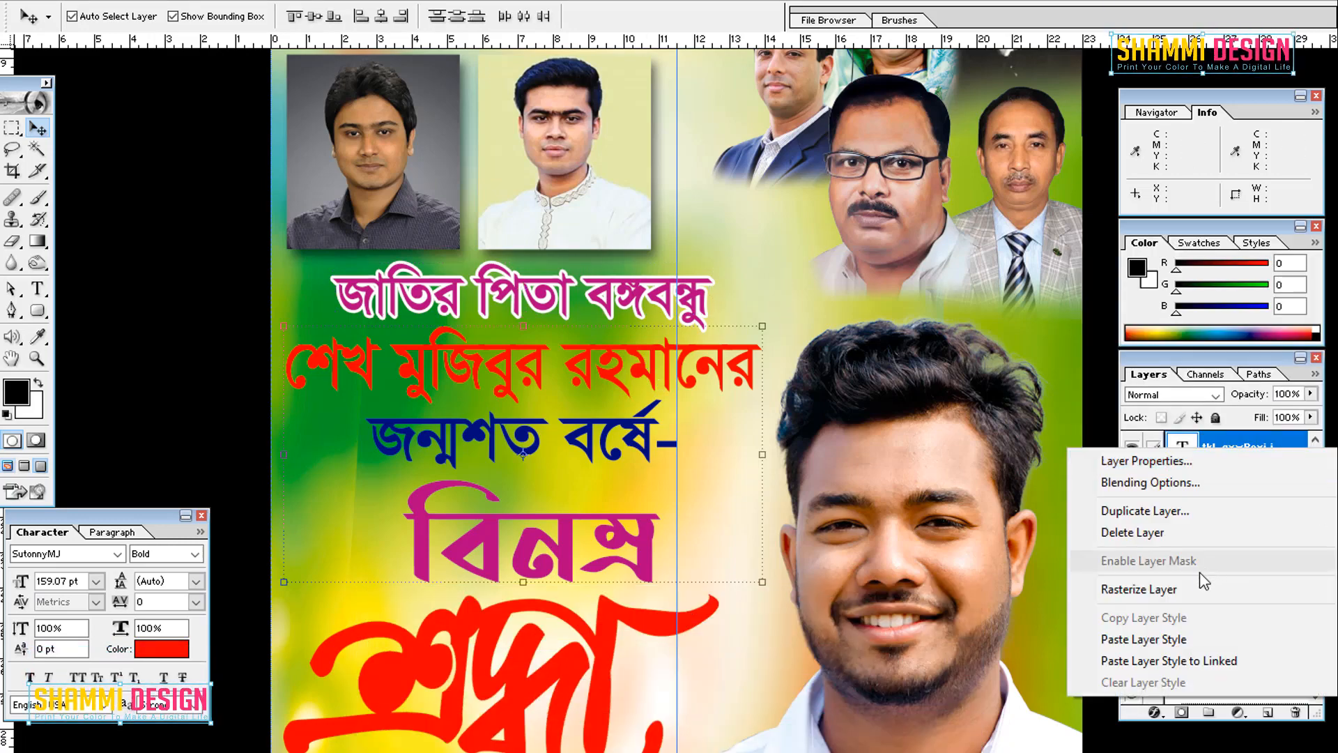
pyautogui.click(1178, 639)
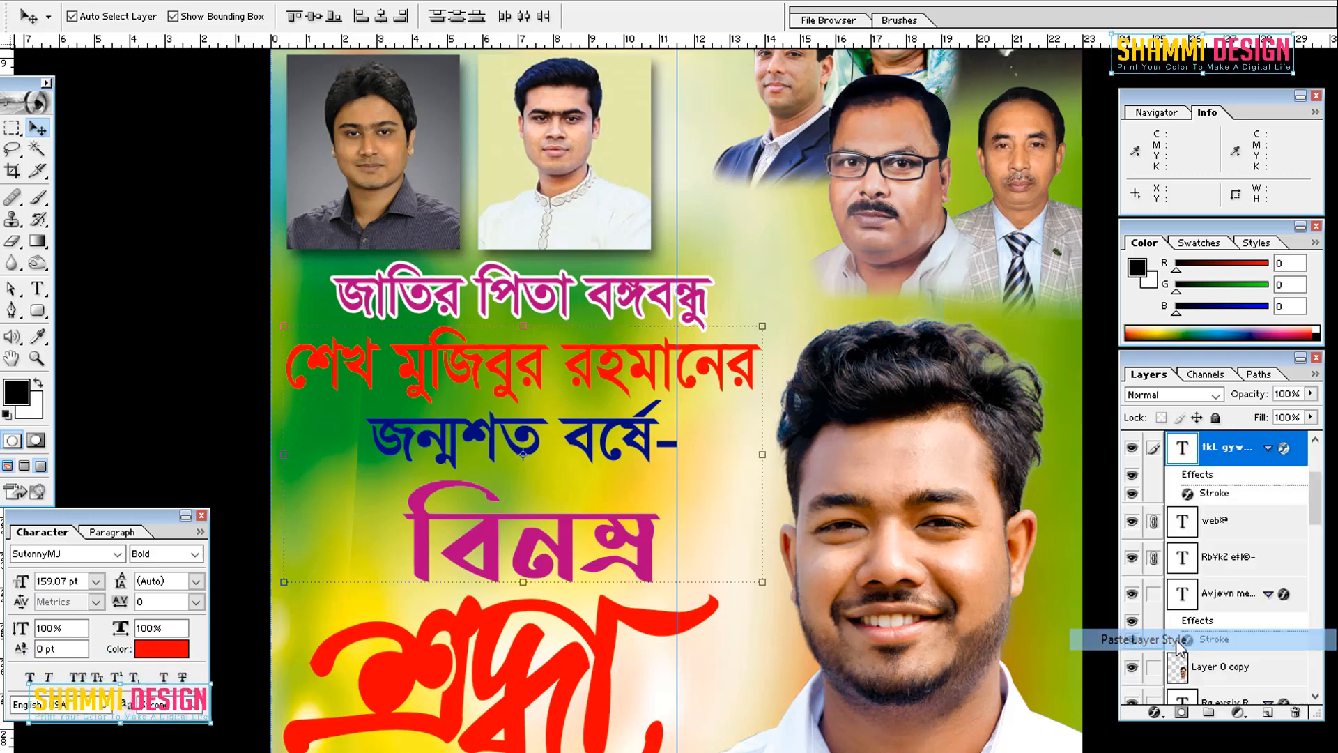
# Paste the copied white stroke style onto the third heading line "জন্মশত বর্ষে-"
pyautogui.rightClick(611, 427)
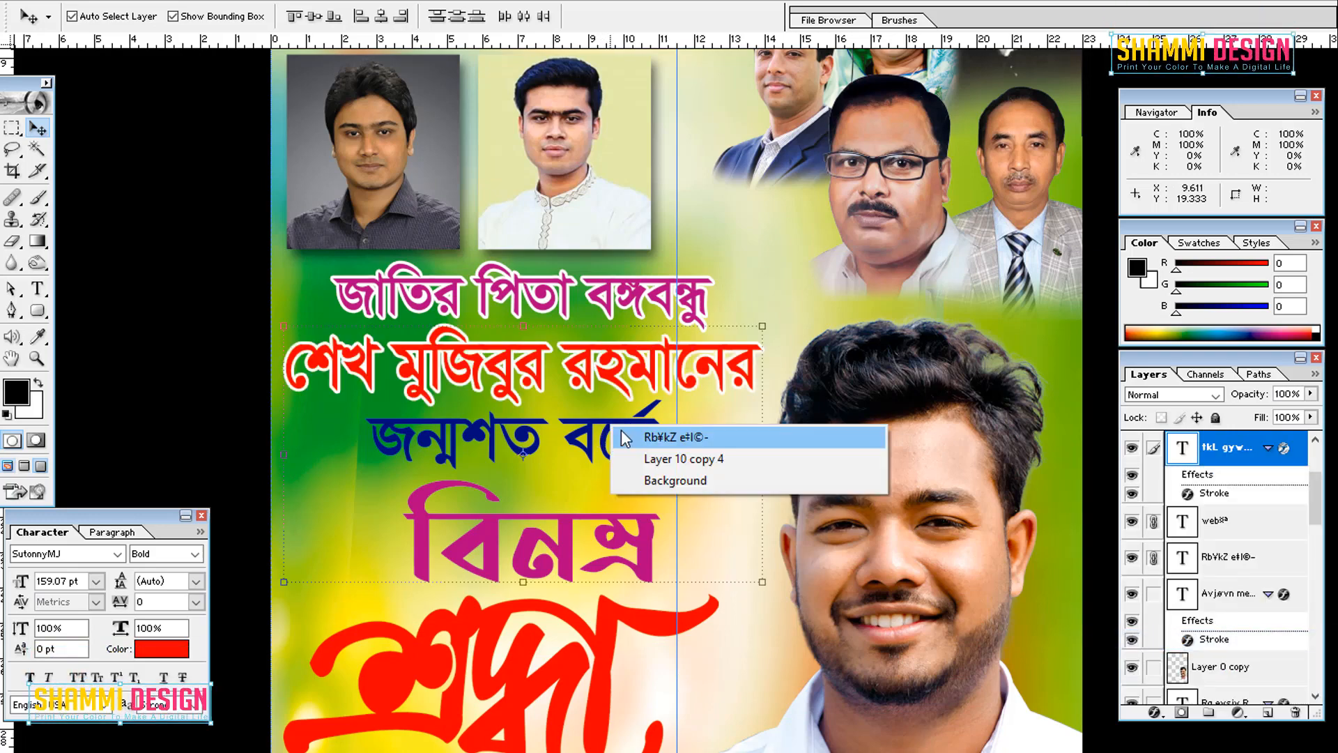
pyautogui.click(672, 436)
pyautogui.rightClick(1251, 579)
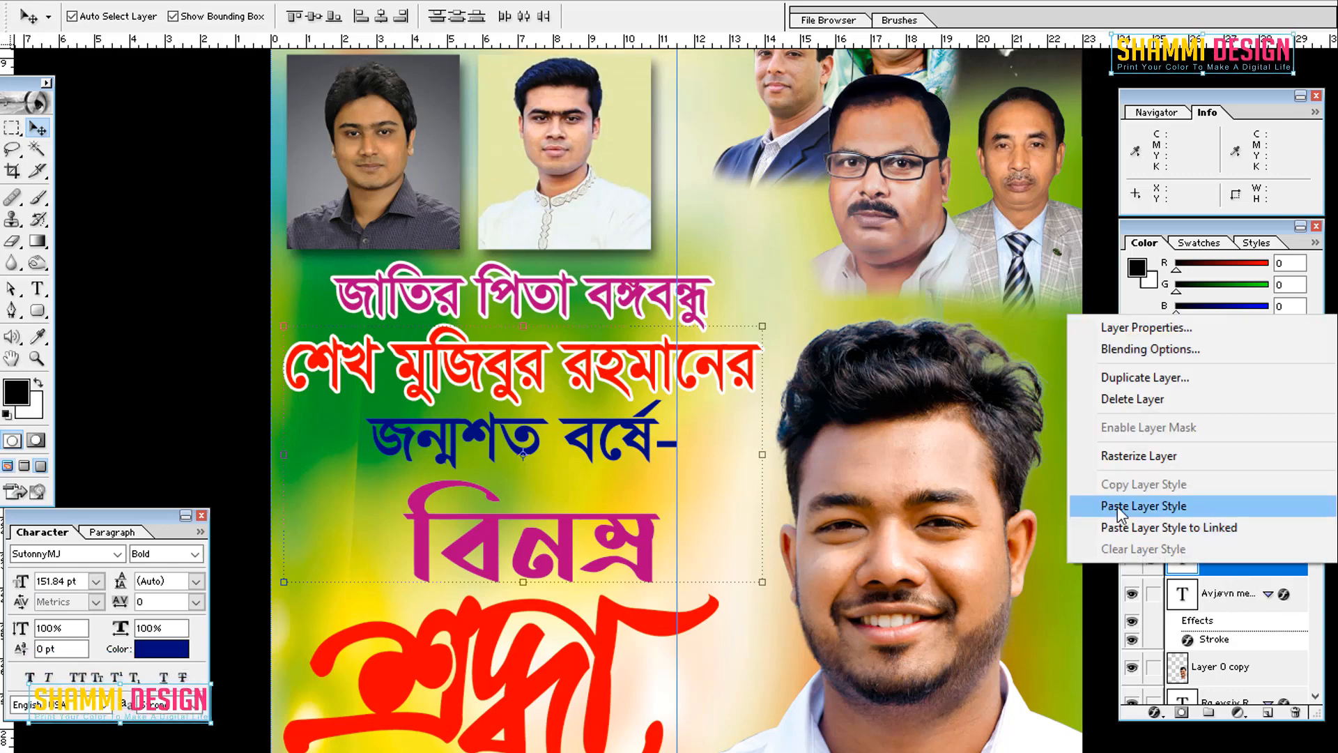
pyautogui.click(1142, 506)
# Apply the copied white stroke style to the magenta heading word "বিনম্র"
pyautogui.click(617, 524)
pyautogui.rightClick(617, 524)
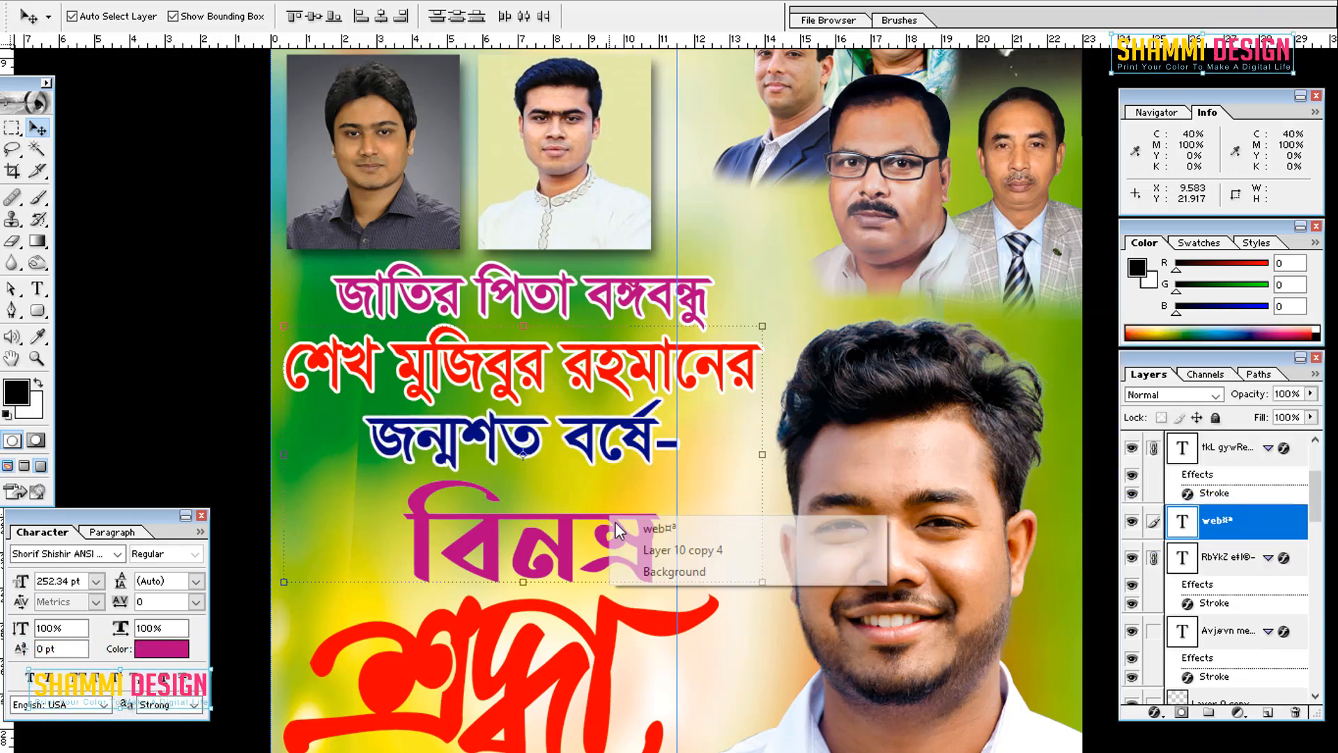
pyautogui.click(625, 527)
pyautogui.rightClick(1275, 528)
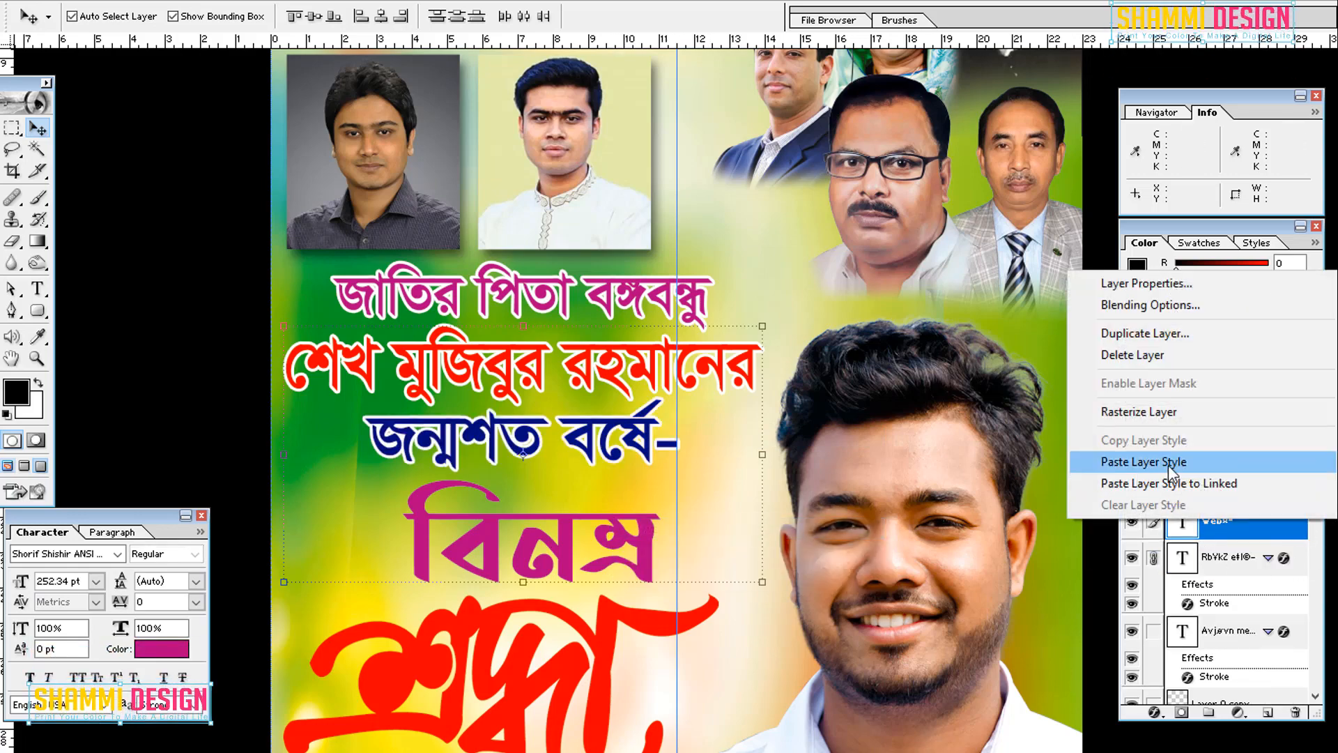
pyautogui.click(1168, 465)
# Replace the layer style of the large red word "শ্রদ্ধা" with the copied white stroke style
pyautogui.moveTo(564, 622); pyautogui.dragTo(626, 447)
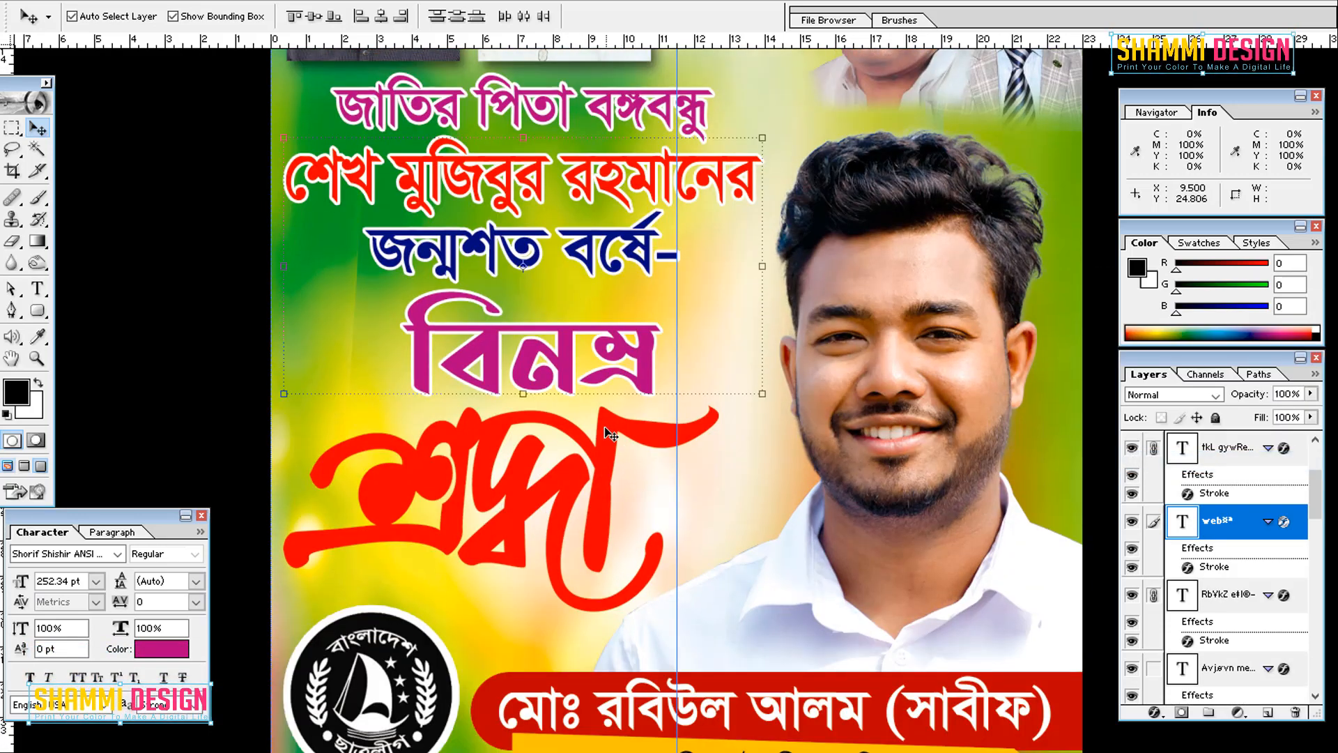
pyautogui.rightClick(604, 426)
pyautogui.click(624, 443)
pyautogui.rightClick(1240, 686)
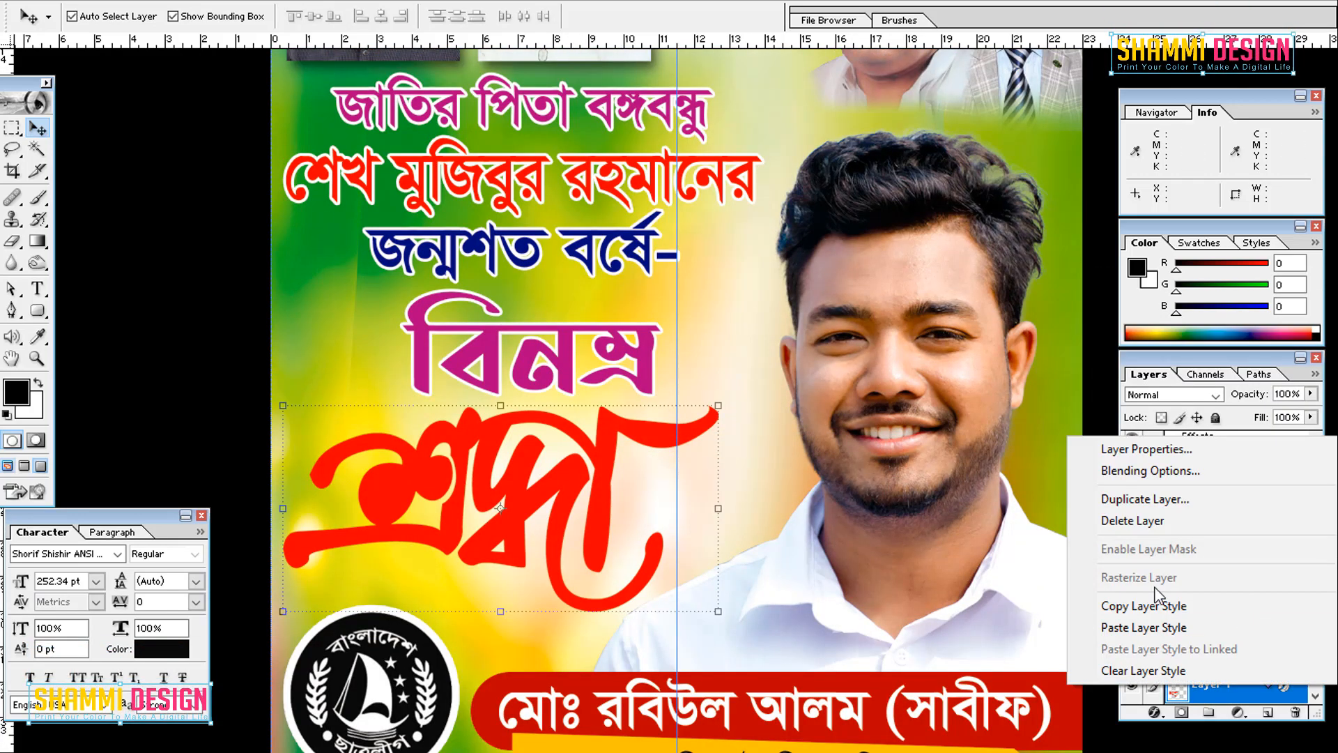
pyautogui.click(1154, 627)
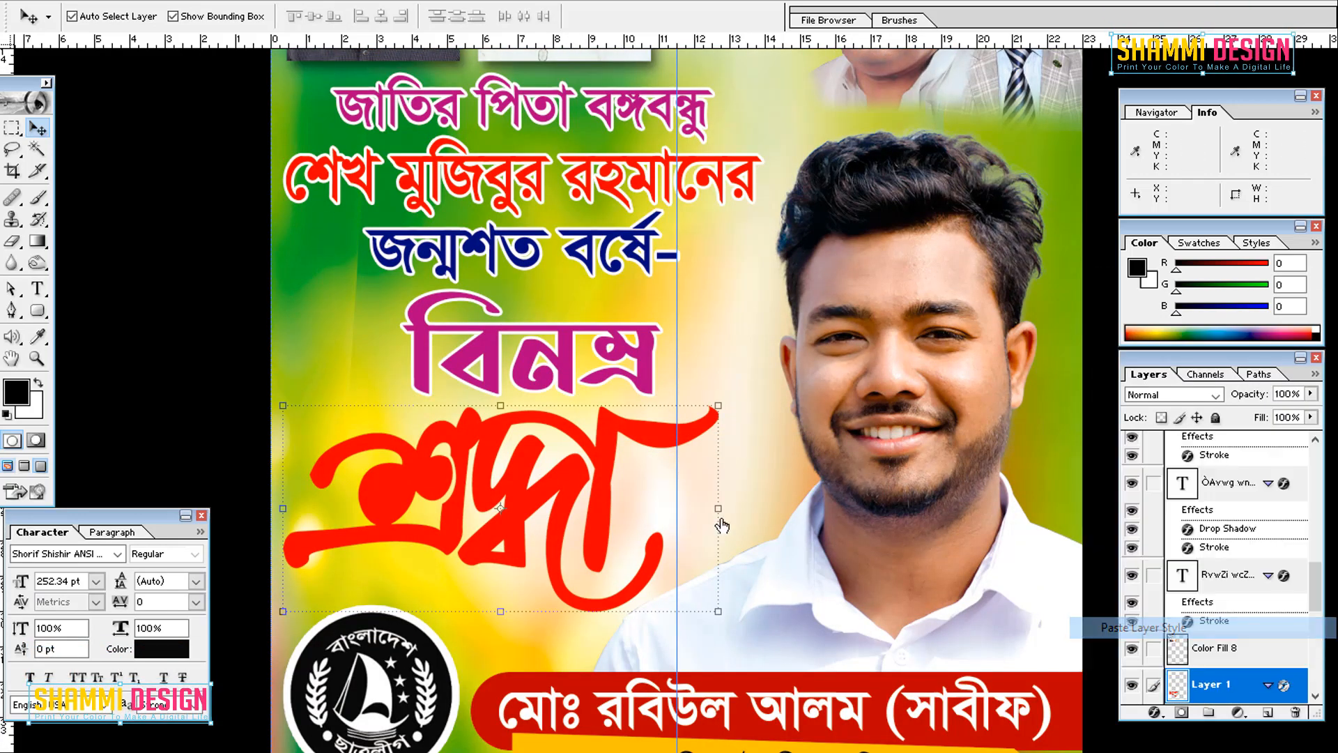
# Add a drop shadow to "শ্রদ্ধা" with global light off, distance 26 px, spread 9% and size 32 px
pyautogui.click(1155, 712)
pyautogui.click(1134, 497)
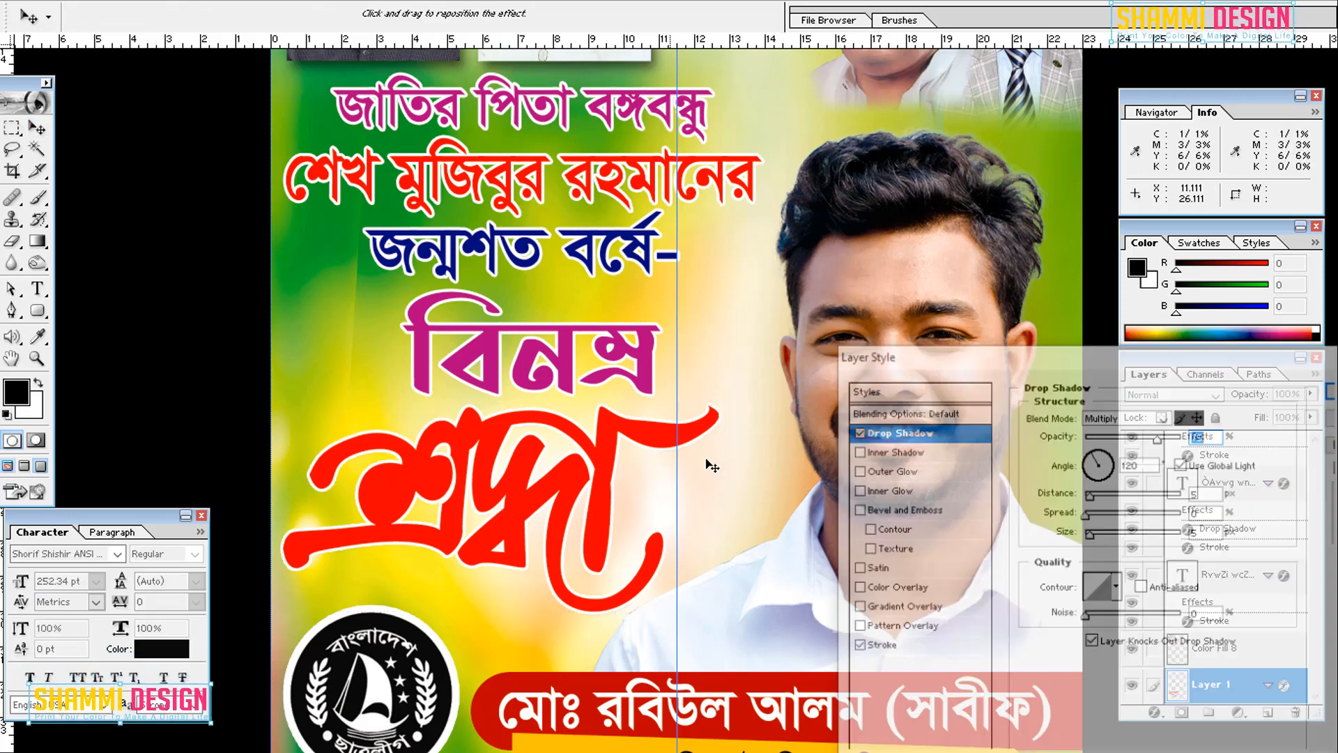
pyautogui.click(1181, 464)
pyautogui.moveTo(1100, 496); pyautogui.dragTo(1101, 534)
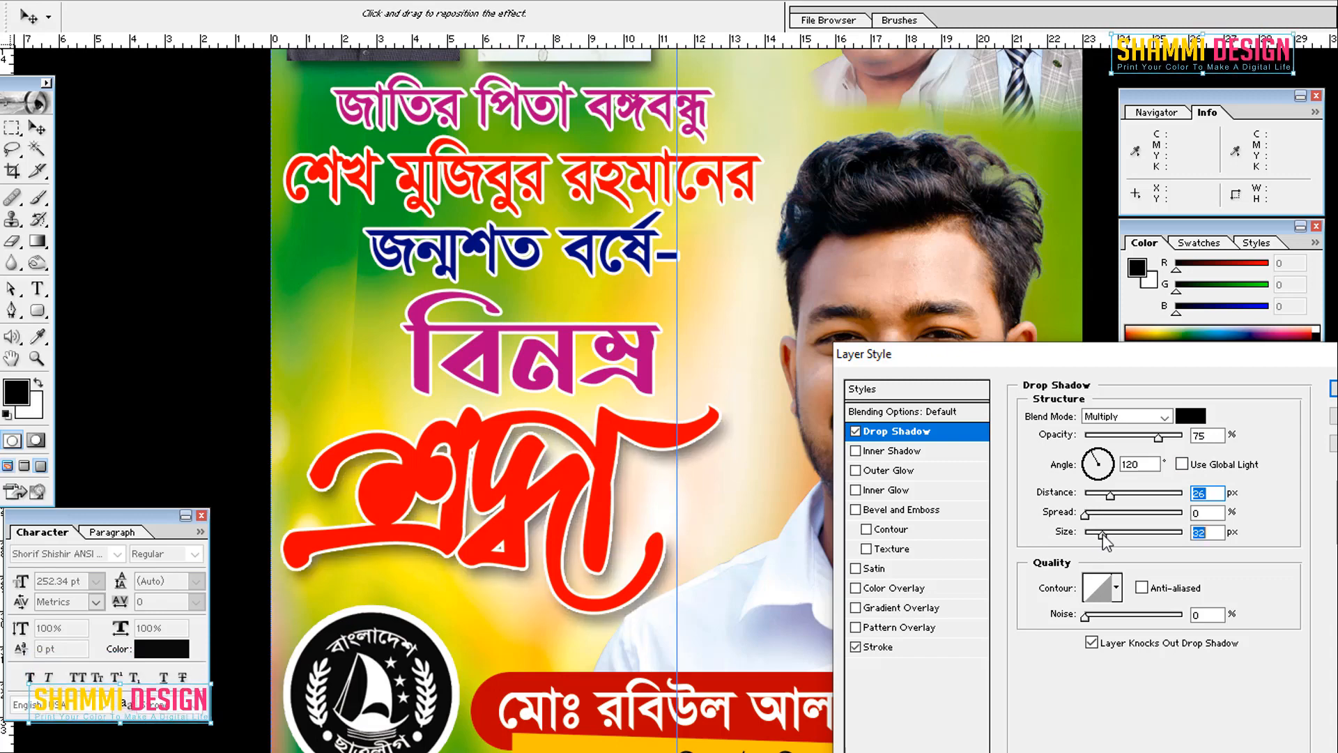
pyautogui.click(1093, 516)
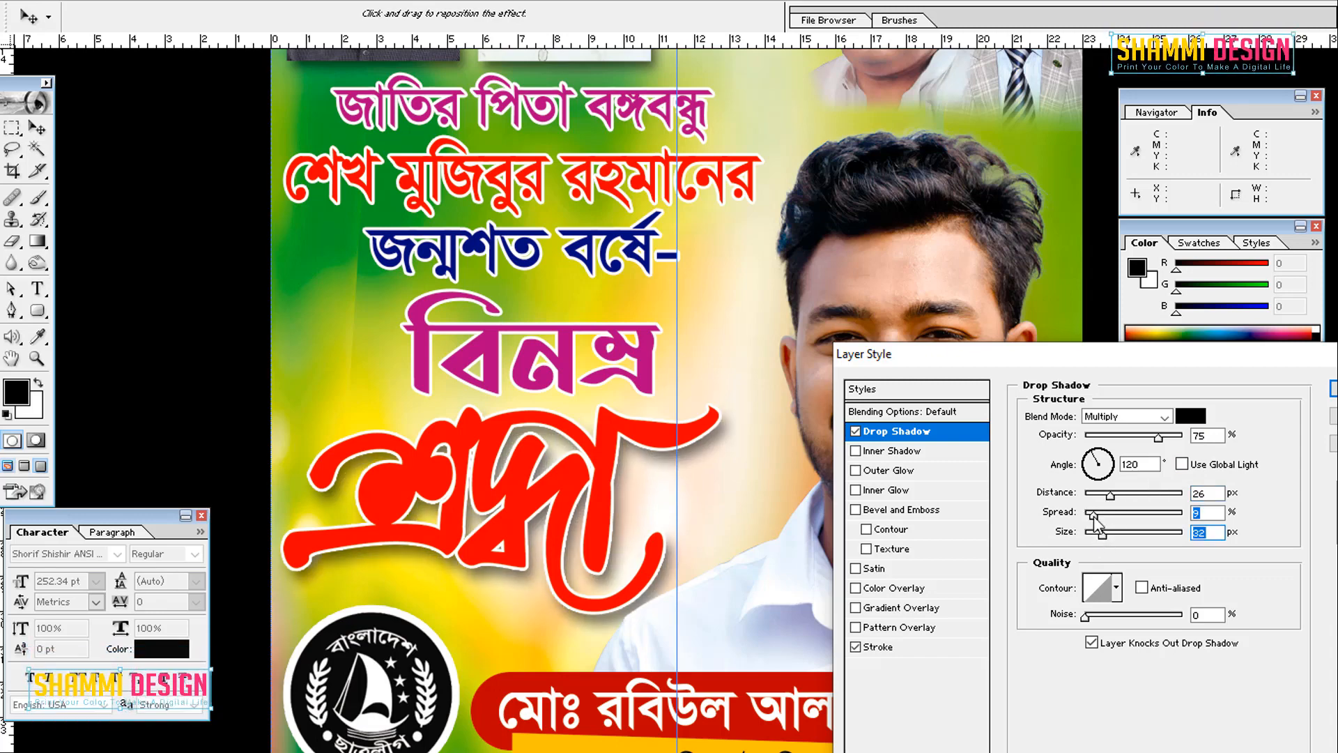
pyautogui.press('Return')
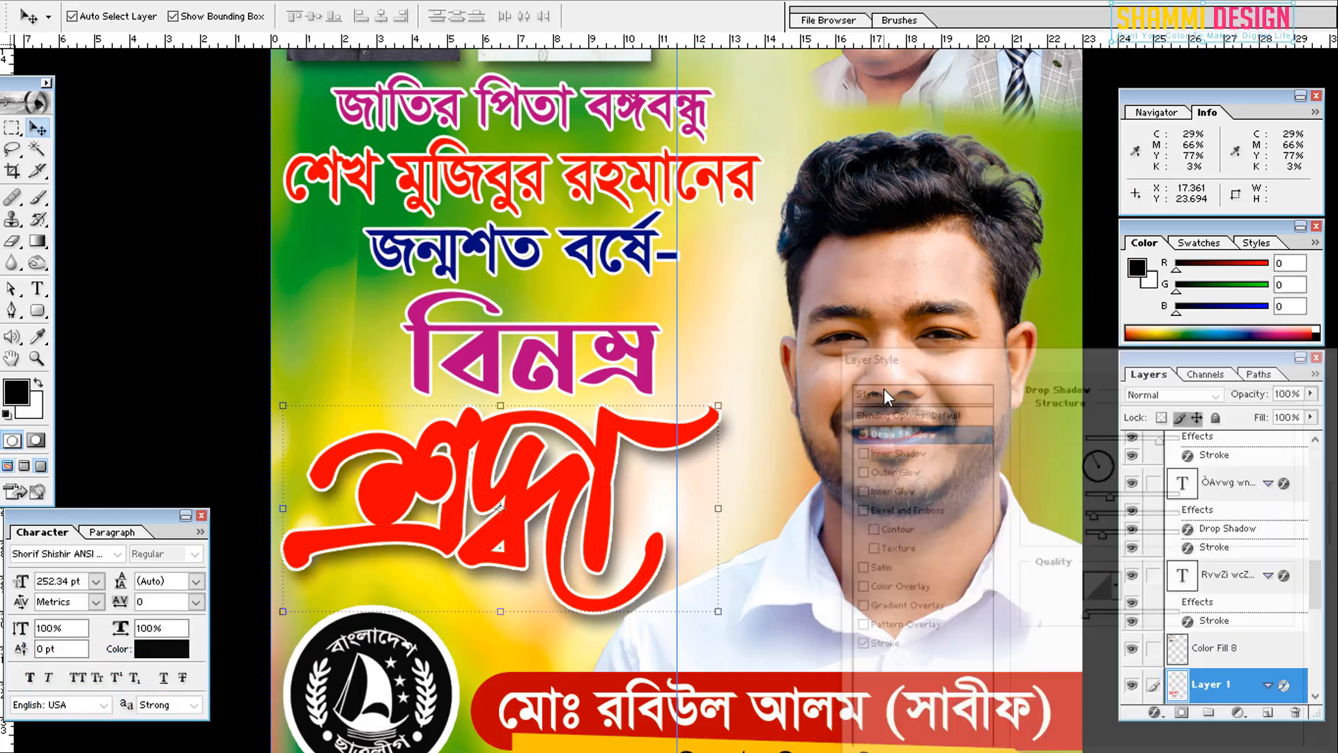
# Review the whole poster layout in full view with the panels and guide hidden
pyautogui.press('Tab')
pyautogui.hotkey('ctrl', '-')
pyautogui.hotkey('ctrl', '-')
pyautogui.hotkey('ctrl', '-')
pyautogui.press('c')
pyautogui.press('Tab')
pyautogui.press('v')
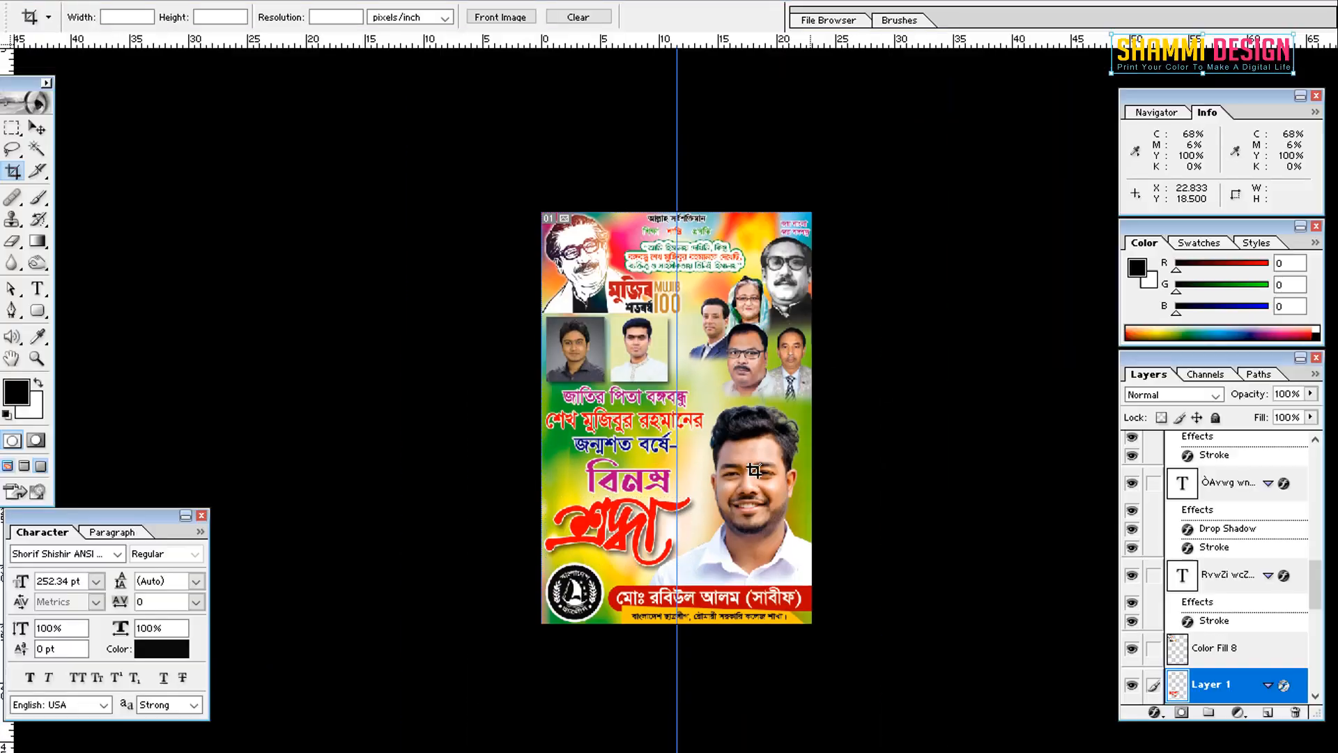
pyautogui.hotkey('ctrl', '+')
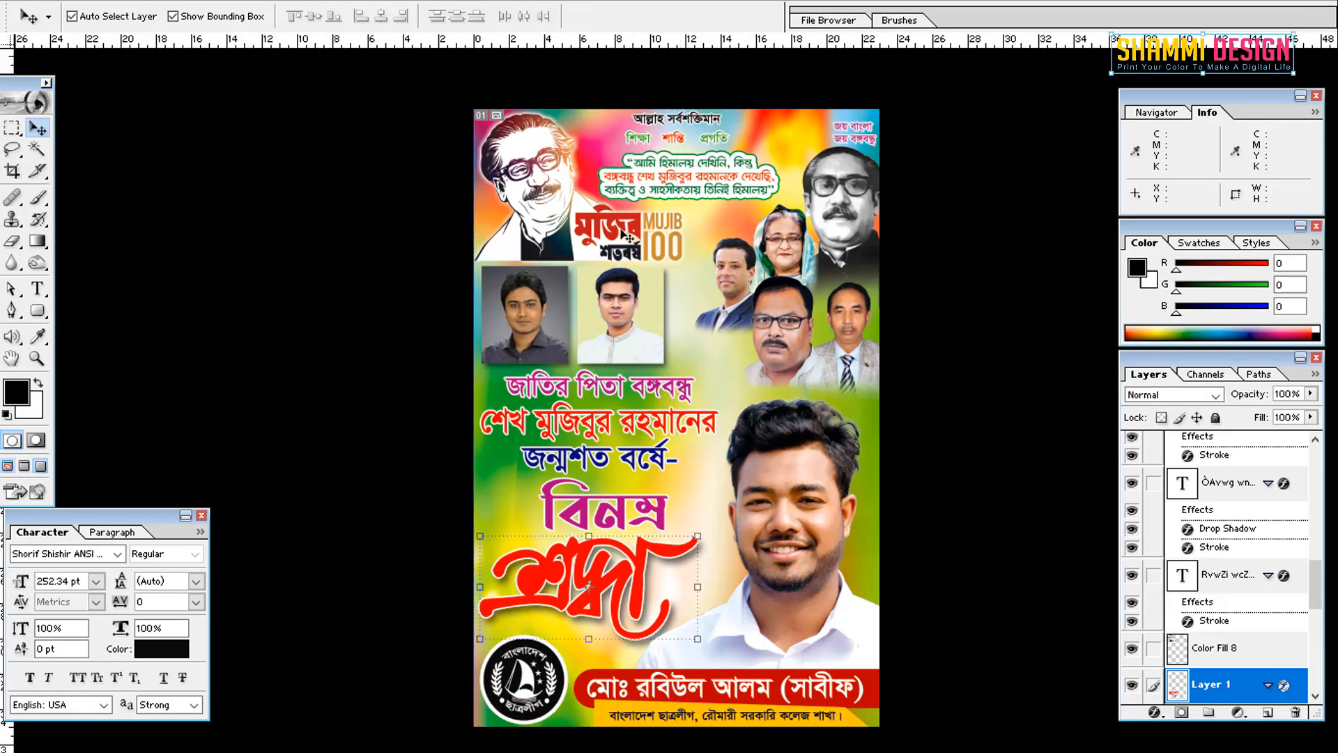
pyautogui.press('c')
pyautogui.press('Tab')
pyautogui.click(667, 313)
pyautogui.rightClick(704, 301)
pyautogui.click(770, 314)
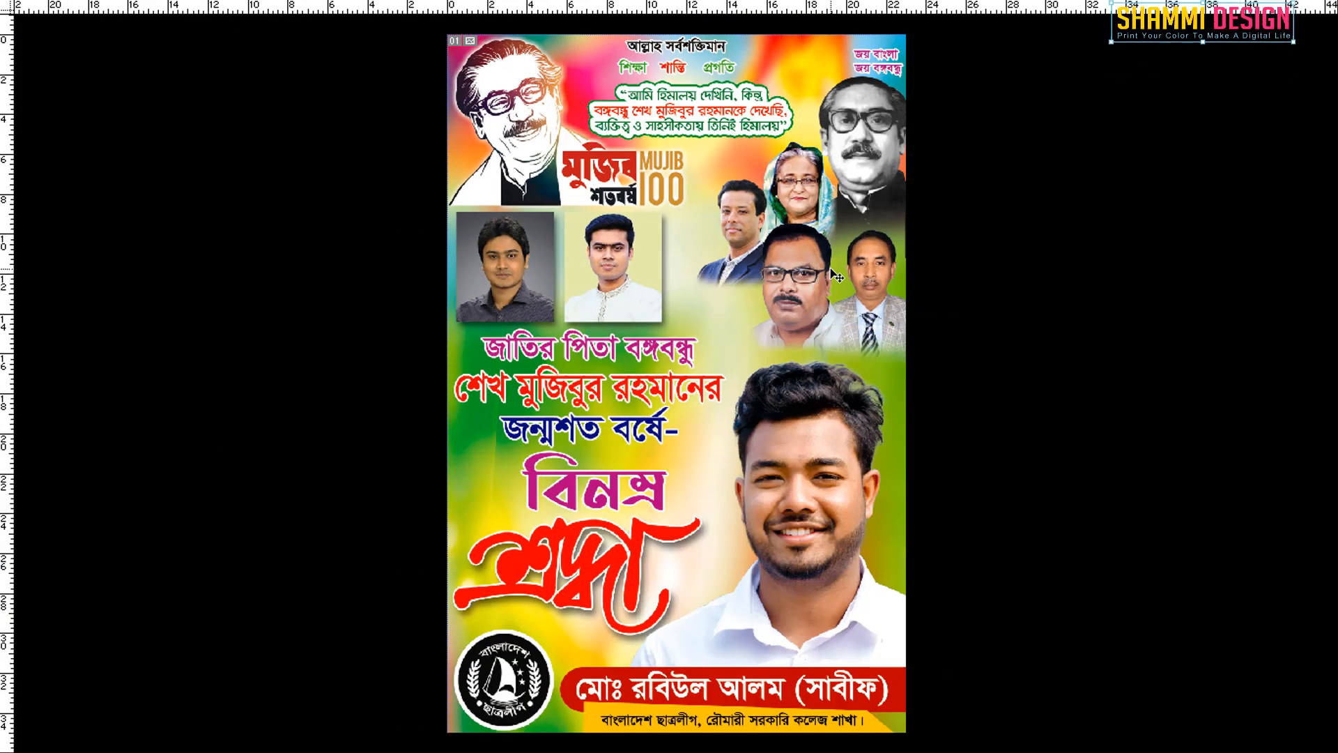
pyautogui.press('v')
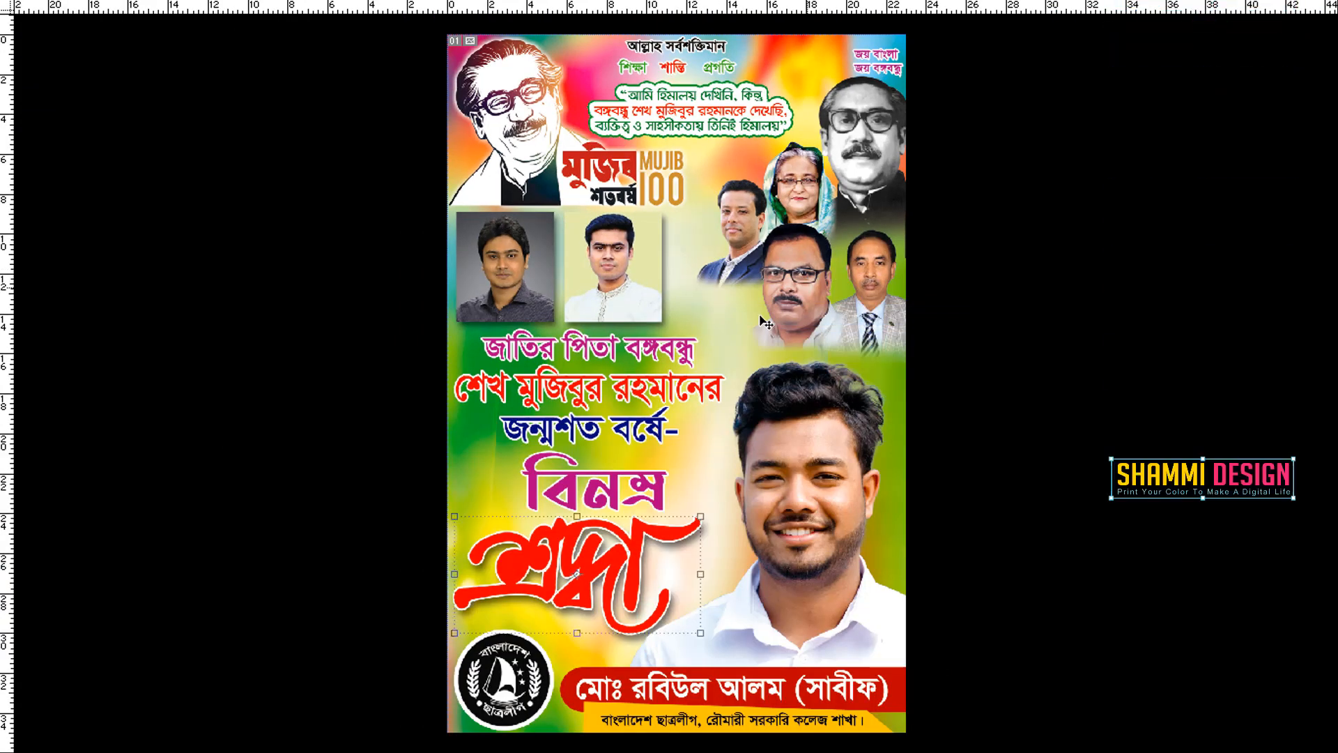